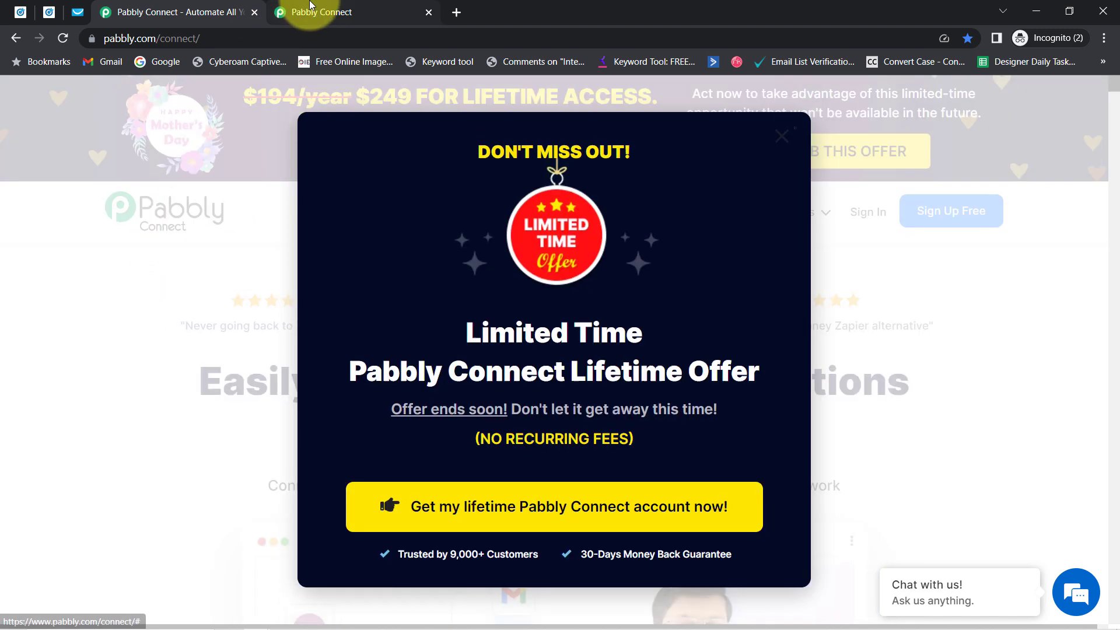
Step: Close the limited-time offer popup on the Pabbly Connect landing page
click(310, 7)
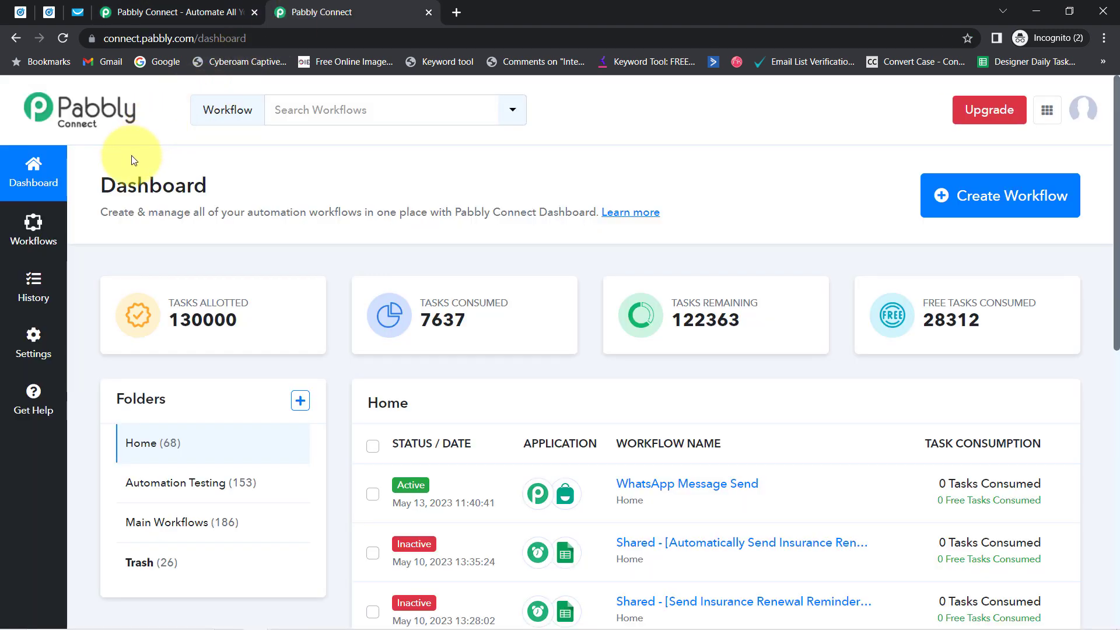
drag(103, 189, 530, 231)
click(187, 9)
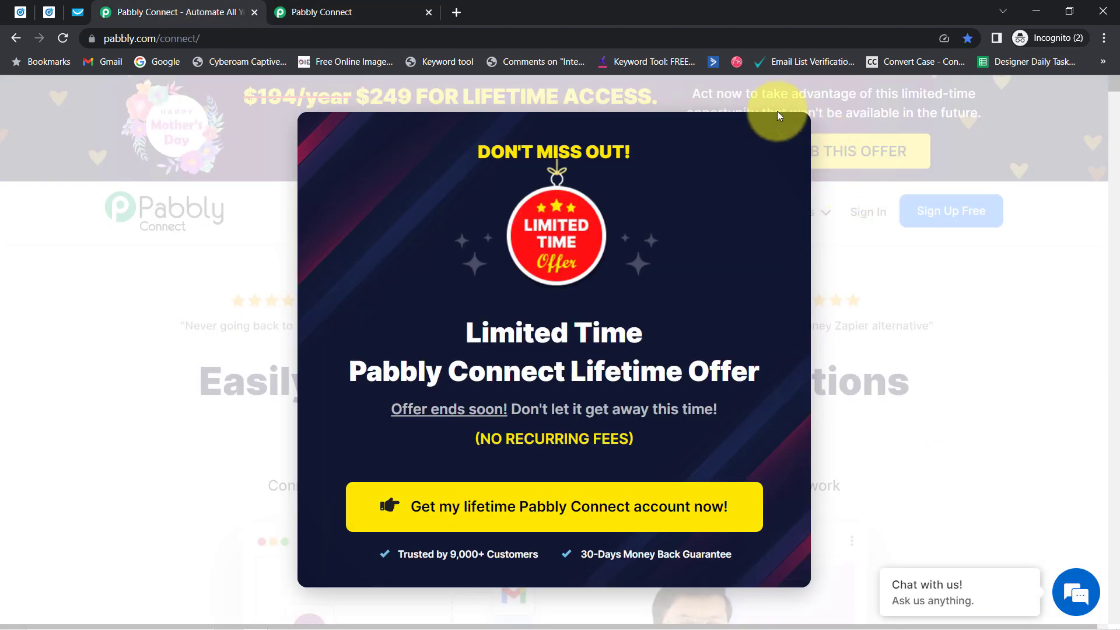
click(777, 138)
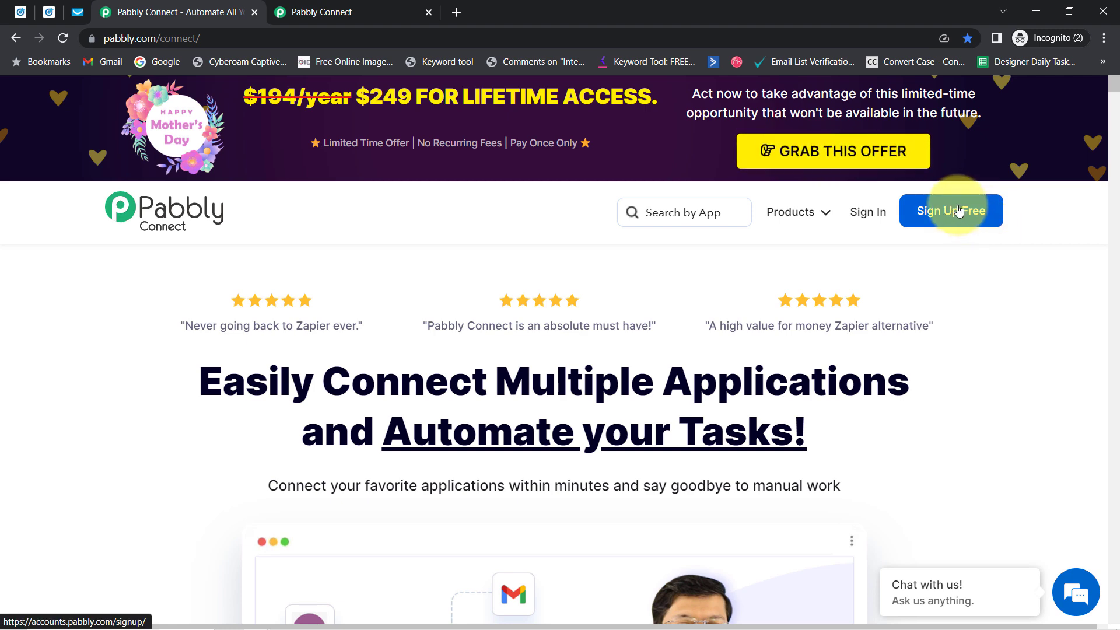
Step: Return to the account dashboard and start a new workflow
click(341, 12)
click(182, 188)
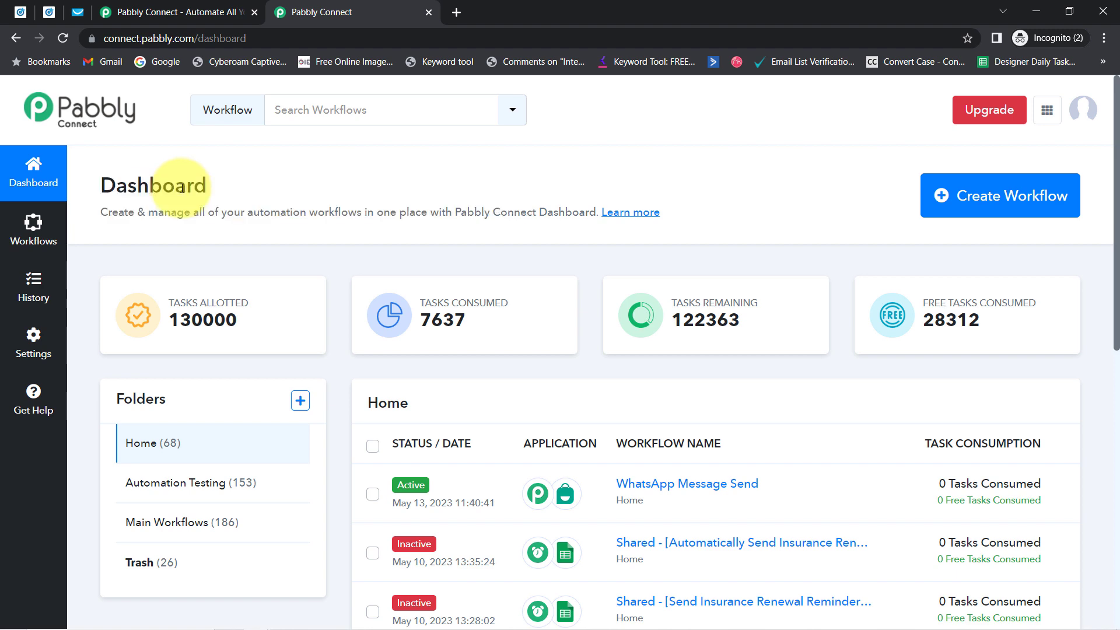
drag(141, 186, 449, 229)
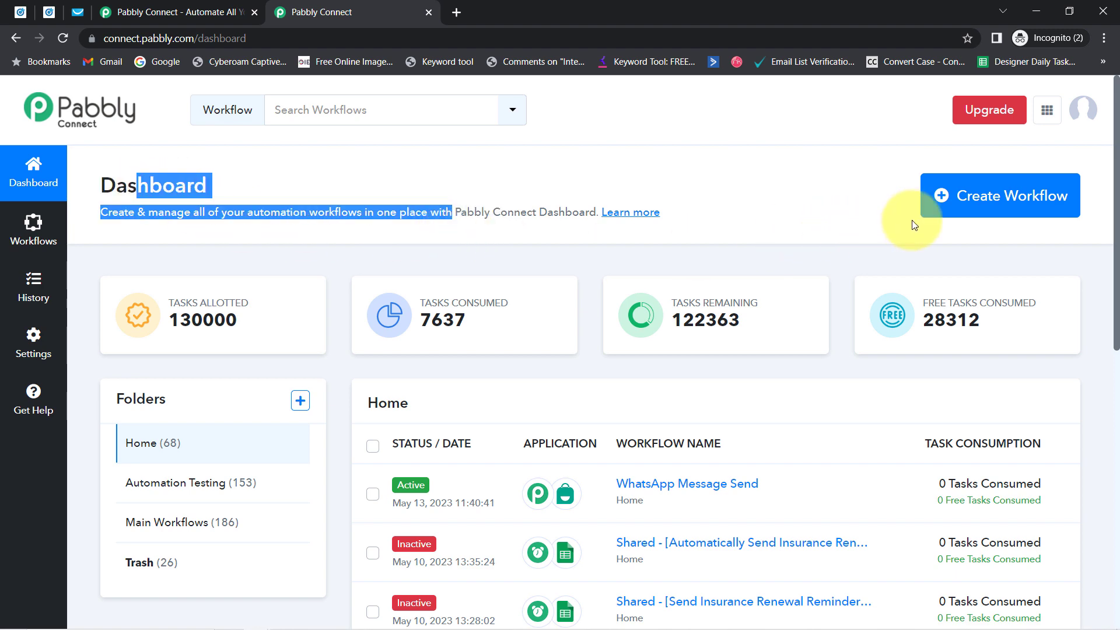
click(963, 200)
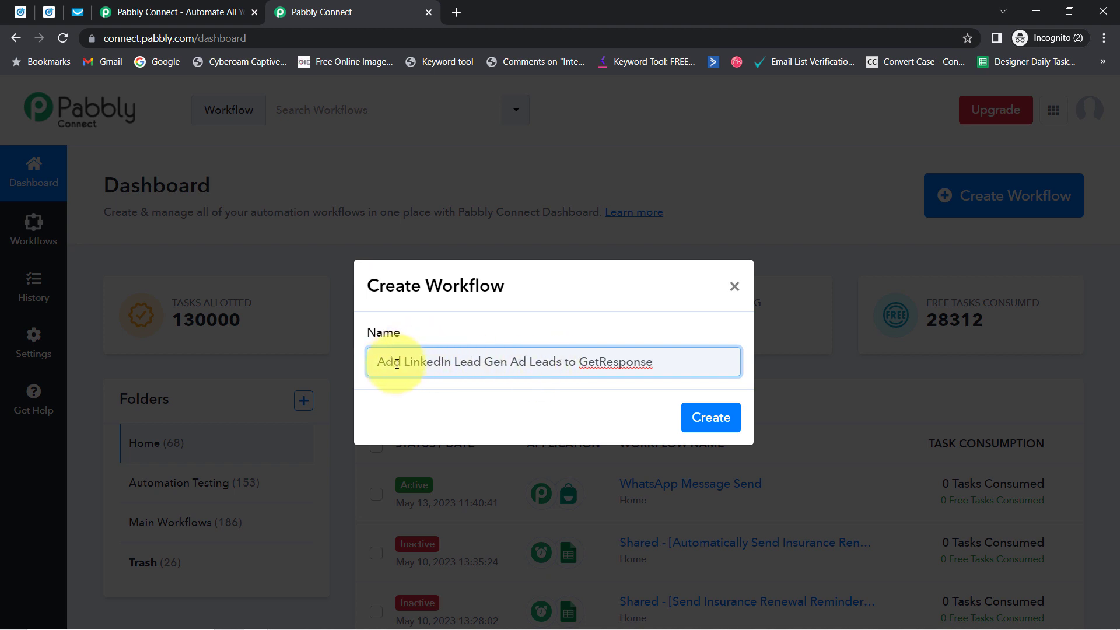
Step: Create the workflow named 'Add LinkedIn Lead Gen Ad Leads to GetResponse'
drag(444, 364, 527, 360)
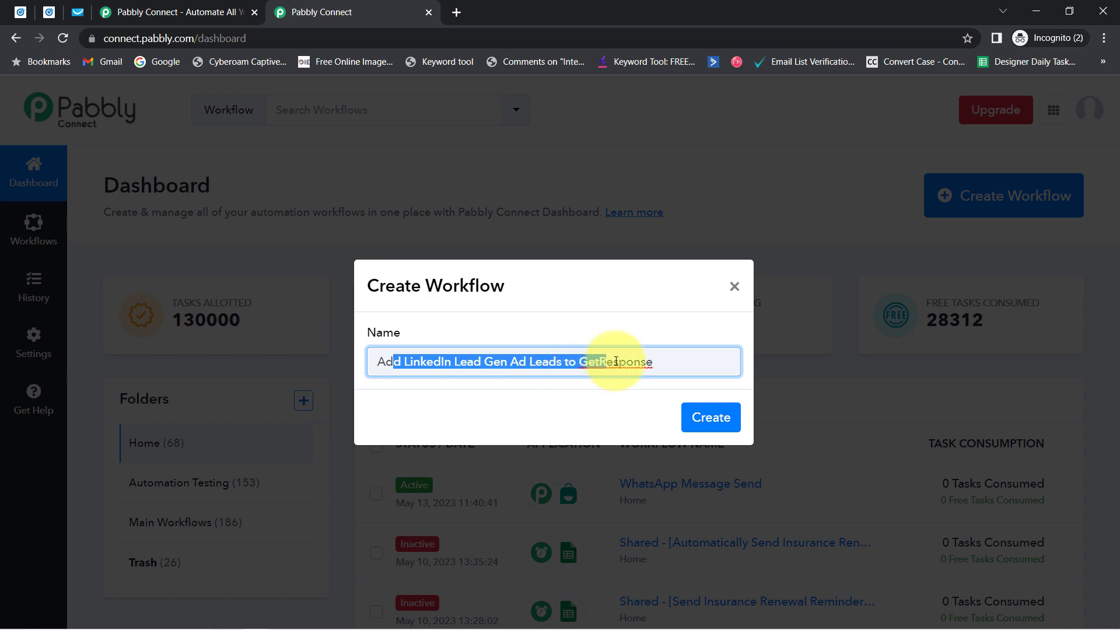
drag(638, 361, 677, 385)
click(709, 416)
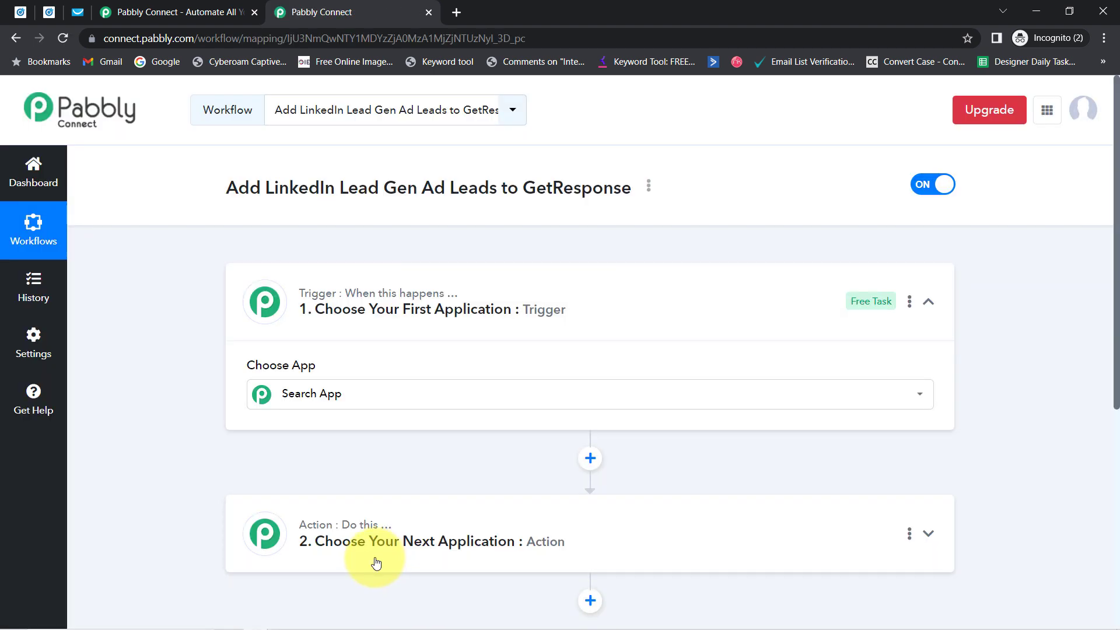
Step: Search 'linke' and set LinkedIn Lead Gen Forms as the trigger app
click(334, 315)
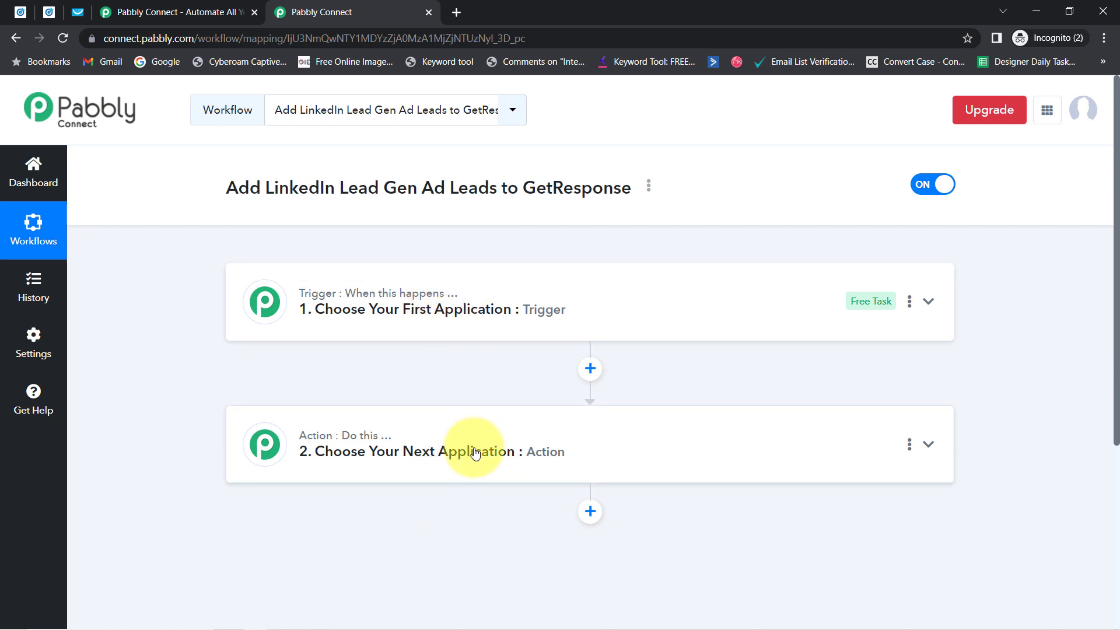
drag(249, 188, 572, 192)
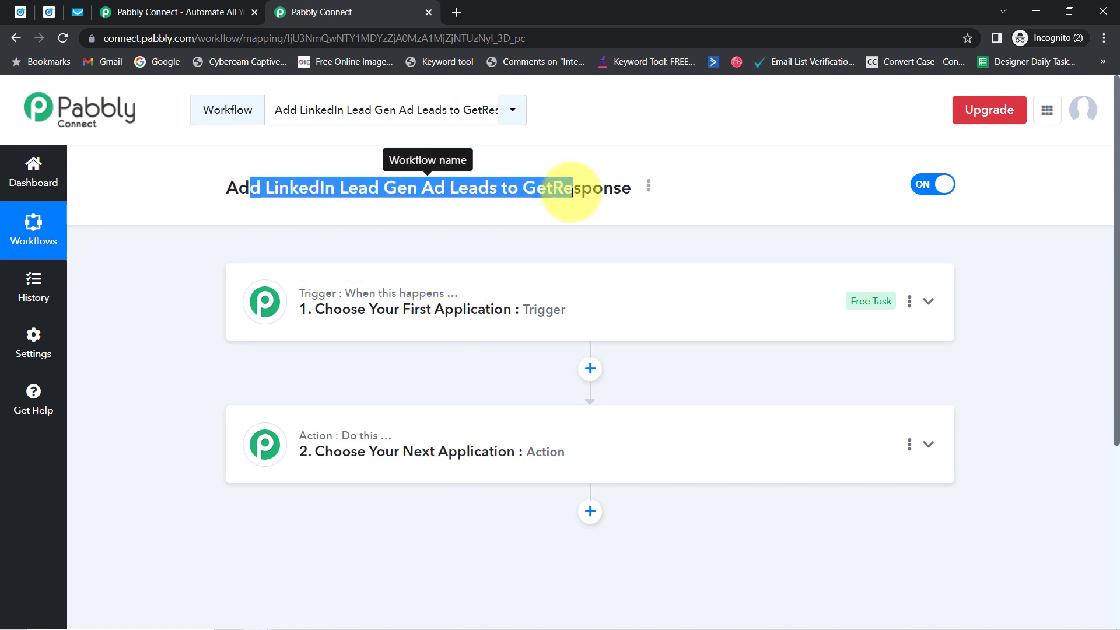
click(437, 295)
click(306, 396)
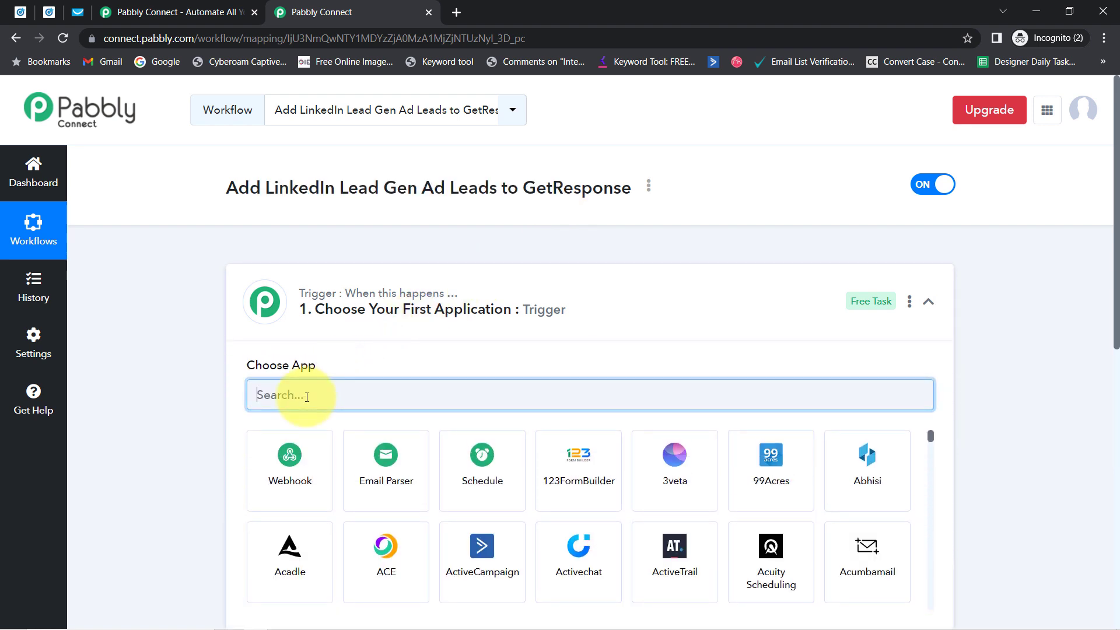
text(linke)
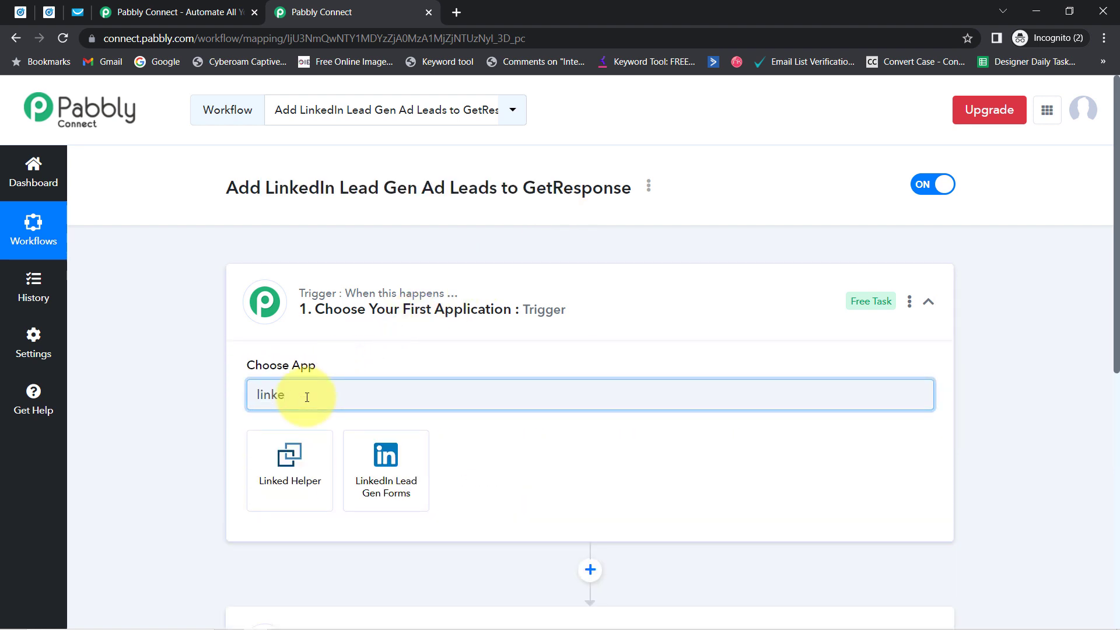
click(397, 462)
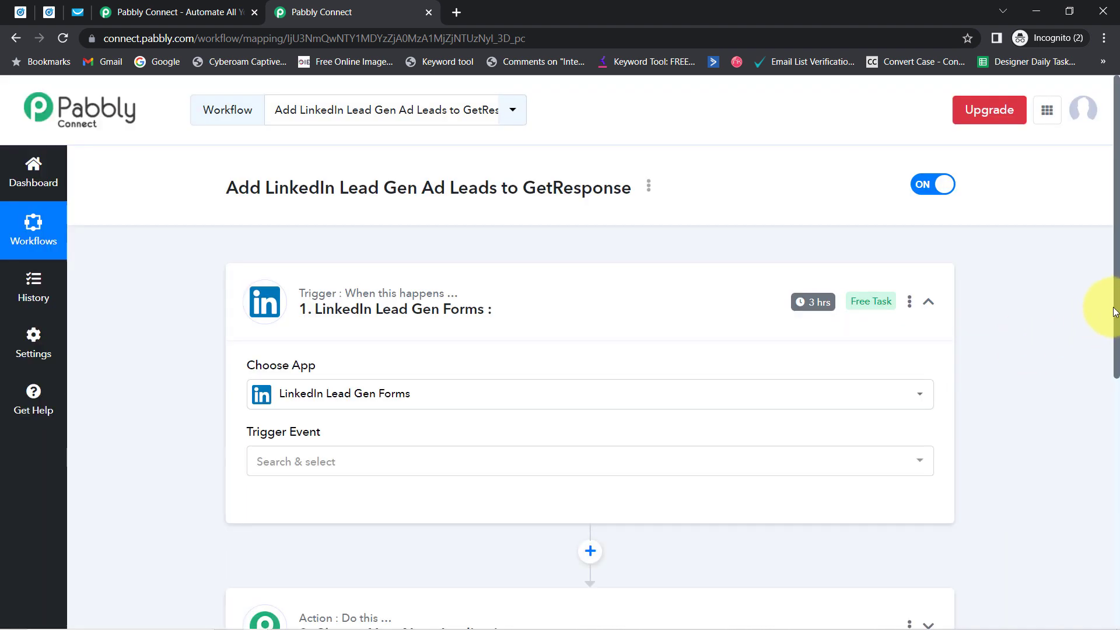
Step: Search 'getr' and set GetResponse as the action app
scroll(1115, 325, down, 5)
click(350, 370)
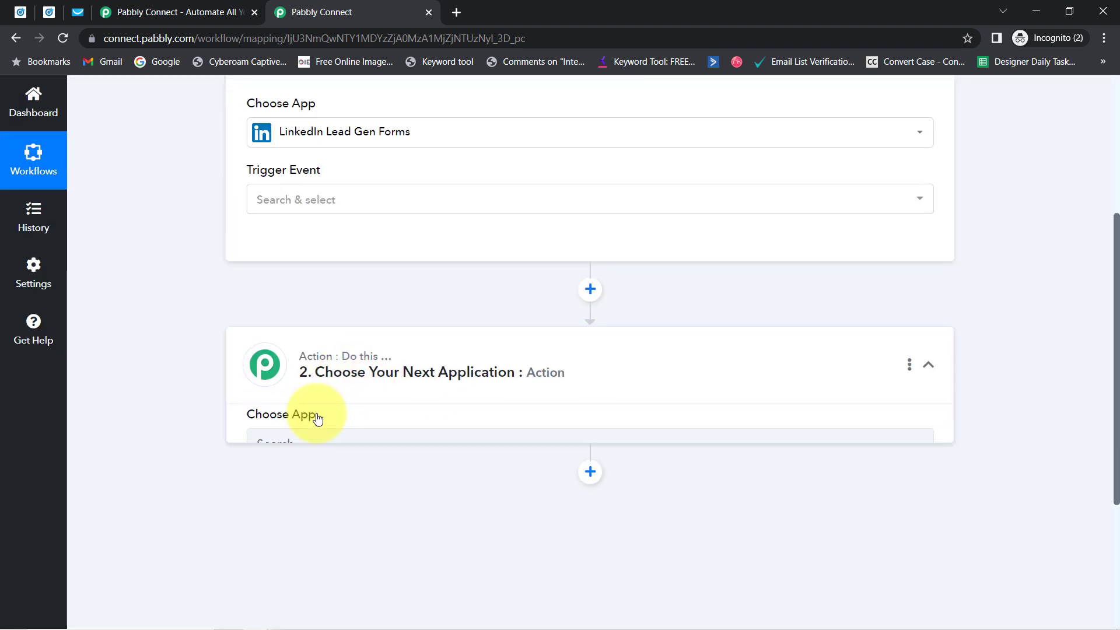
click(286, 458)
text(getr)
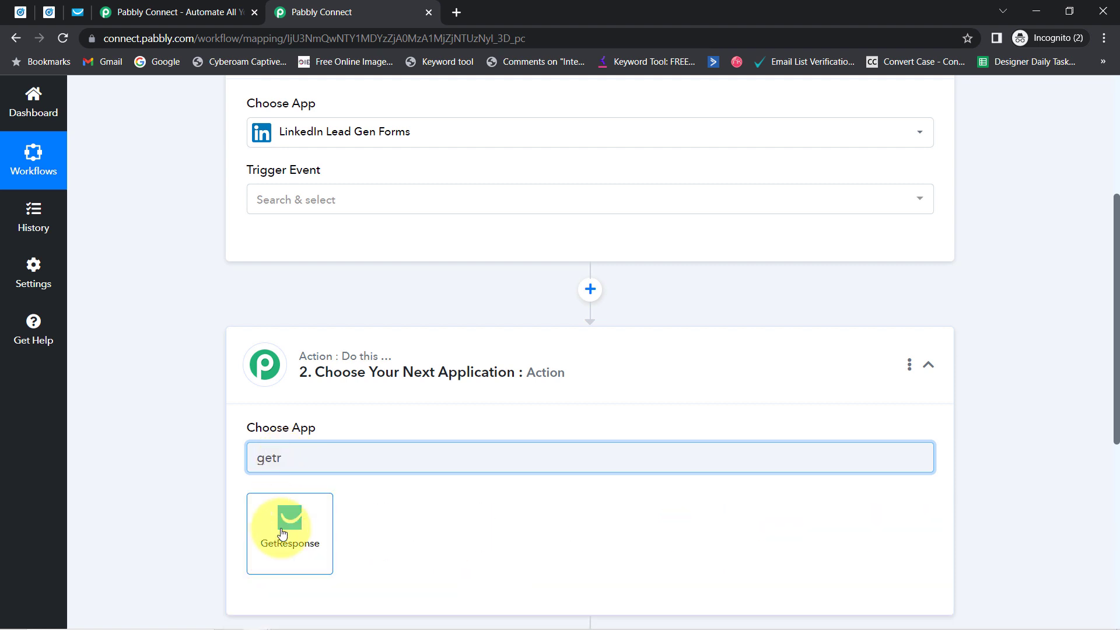
click(284, 529)
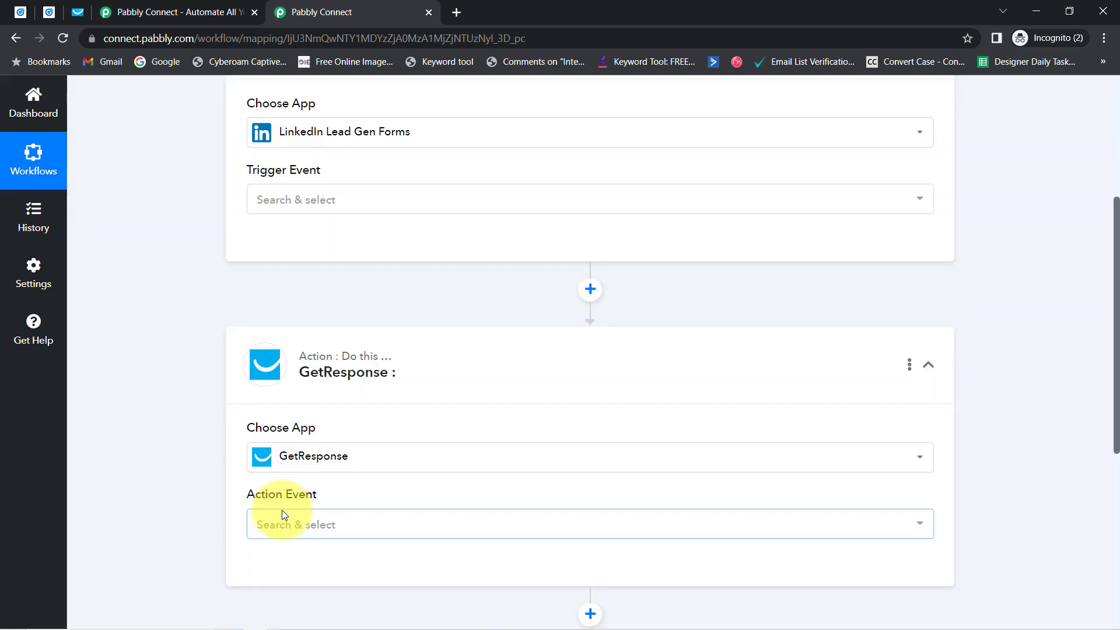
scroll(1105, 379, up, 5)
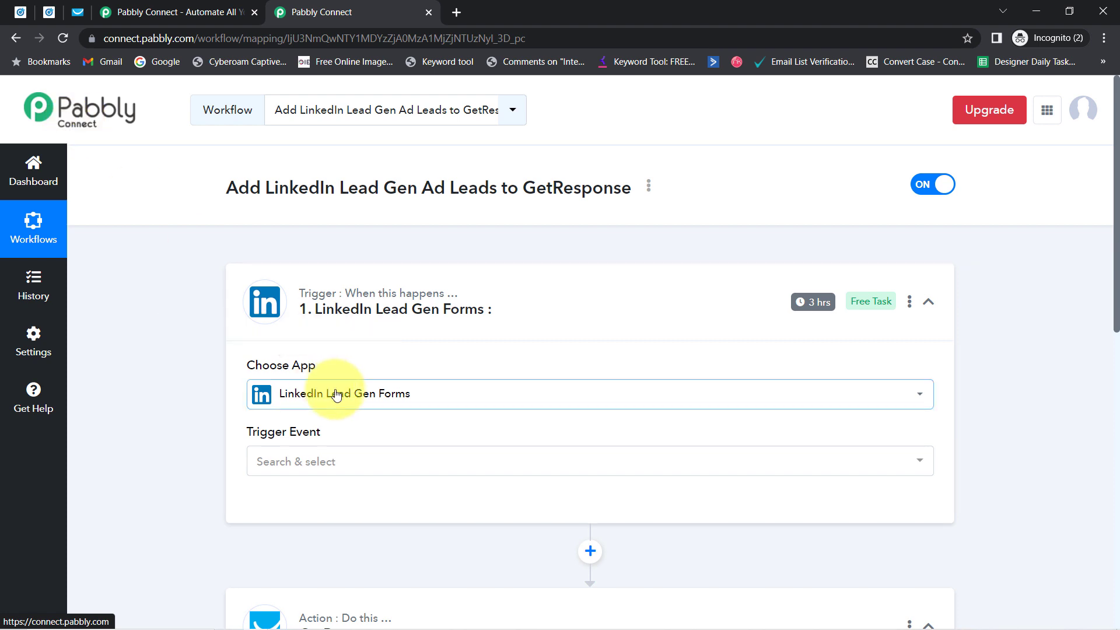
Step: Set the trigger event to New Lead Gen Form Response, then abandon adding a new LinkedIn connection
click(270, 455)
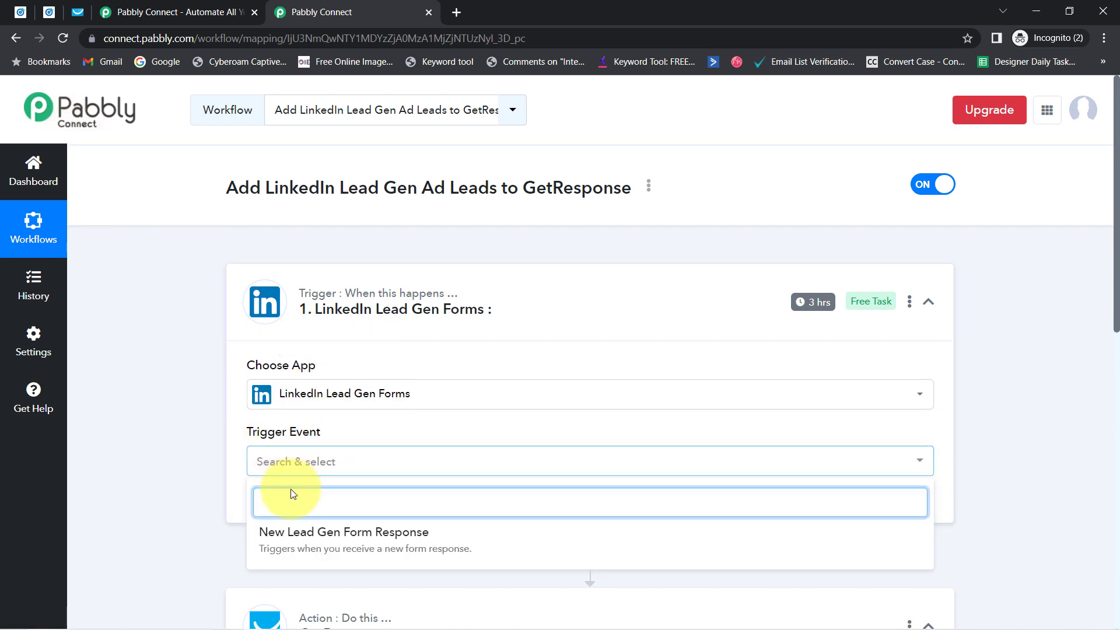
click(308, 547)
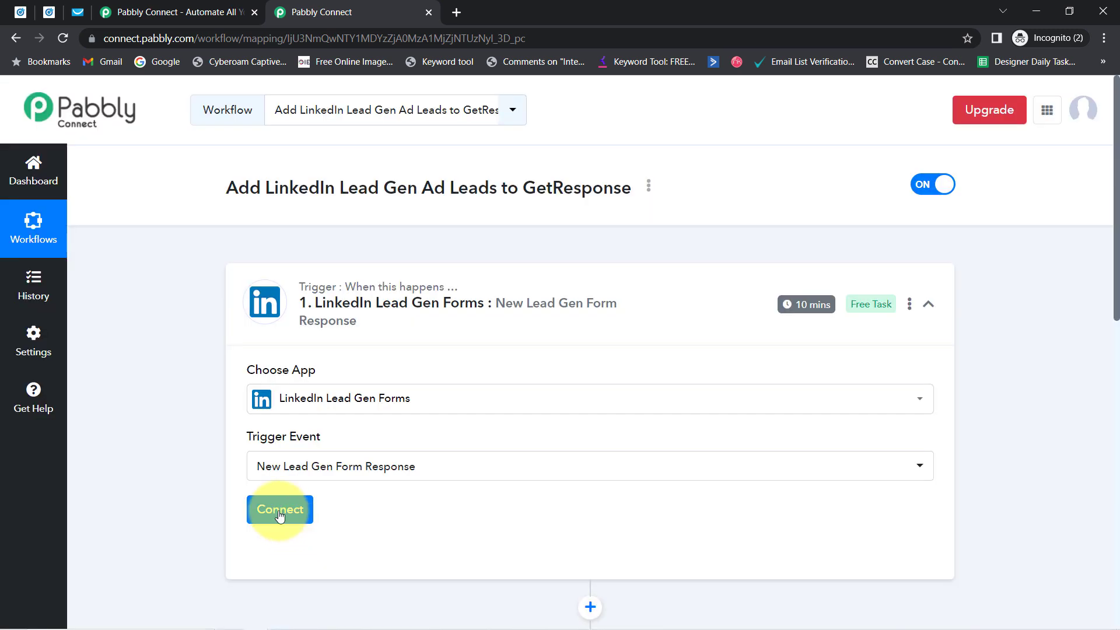
click(280, 512)
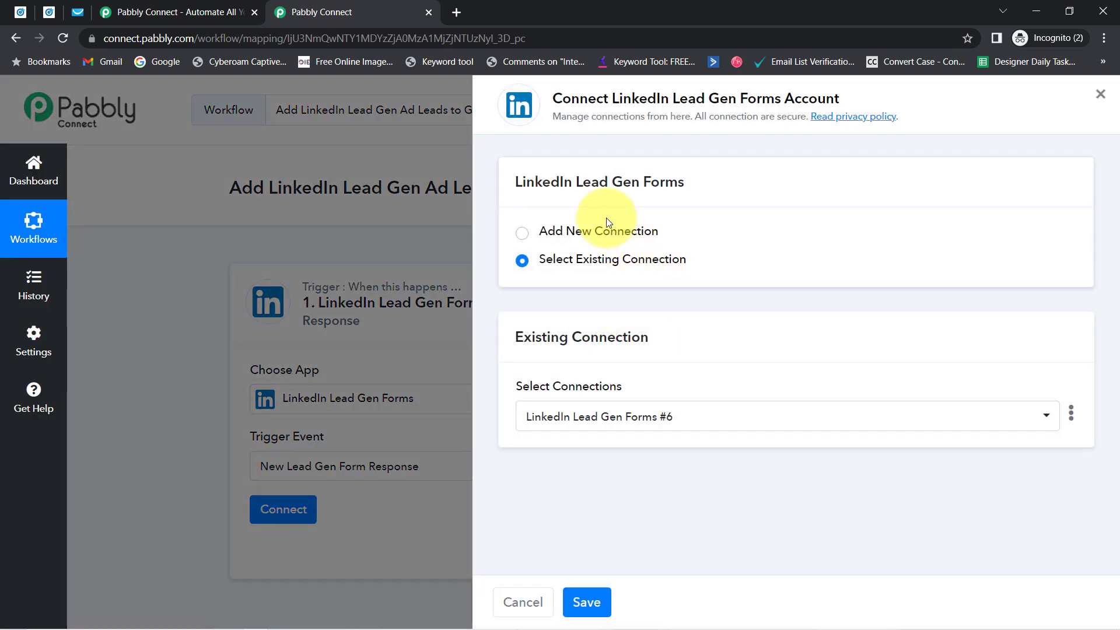
click(607, 225)
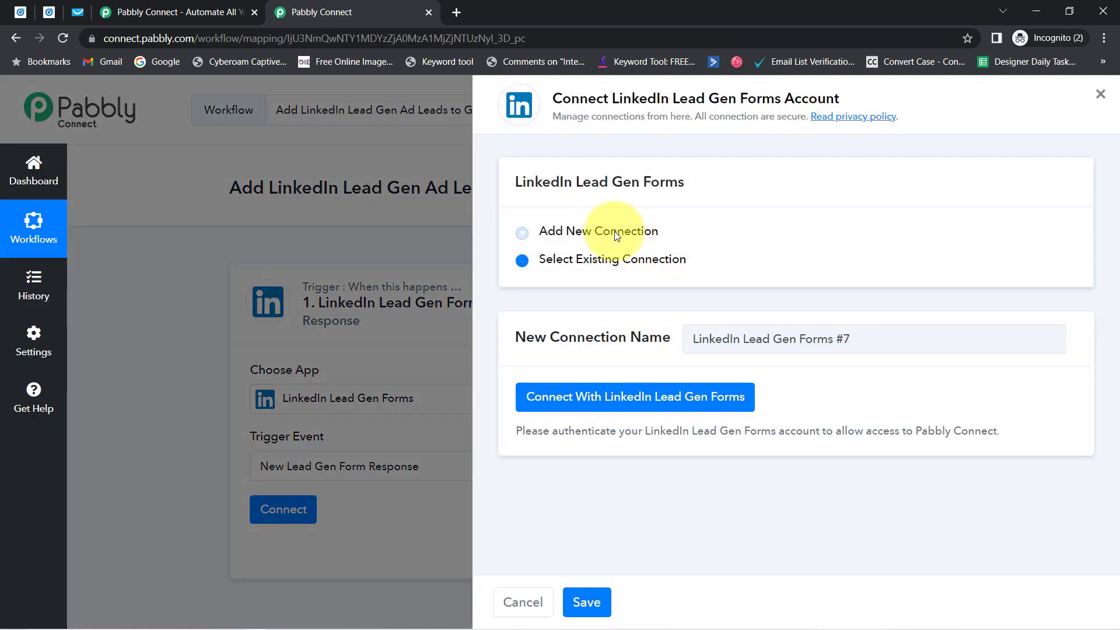
click(588, 398)
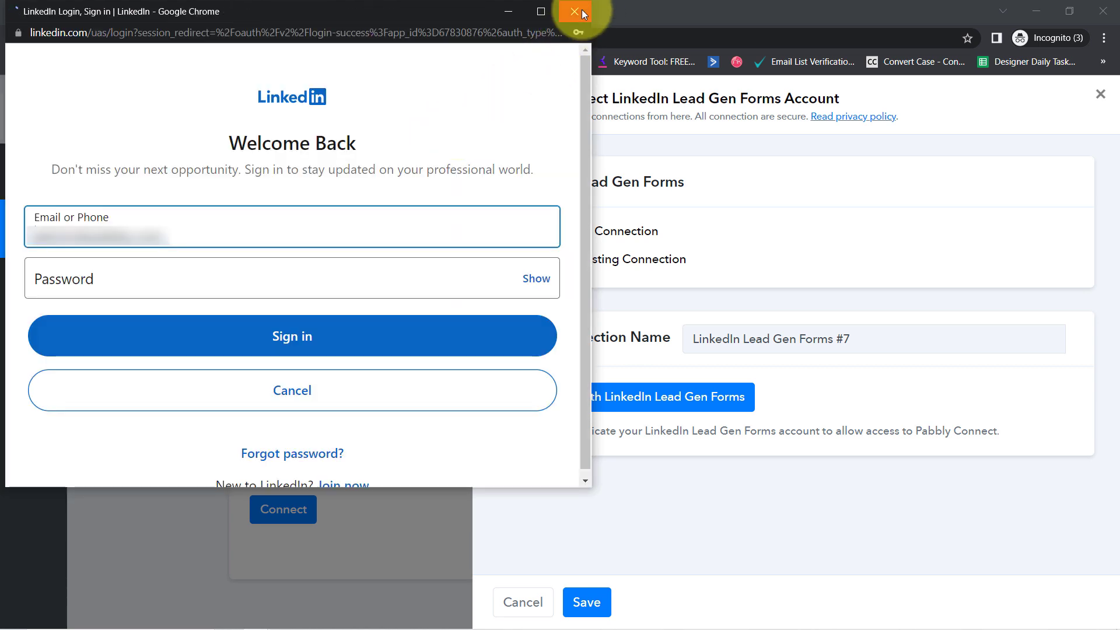
click(582, 10)
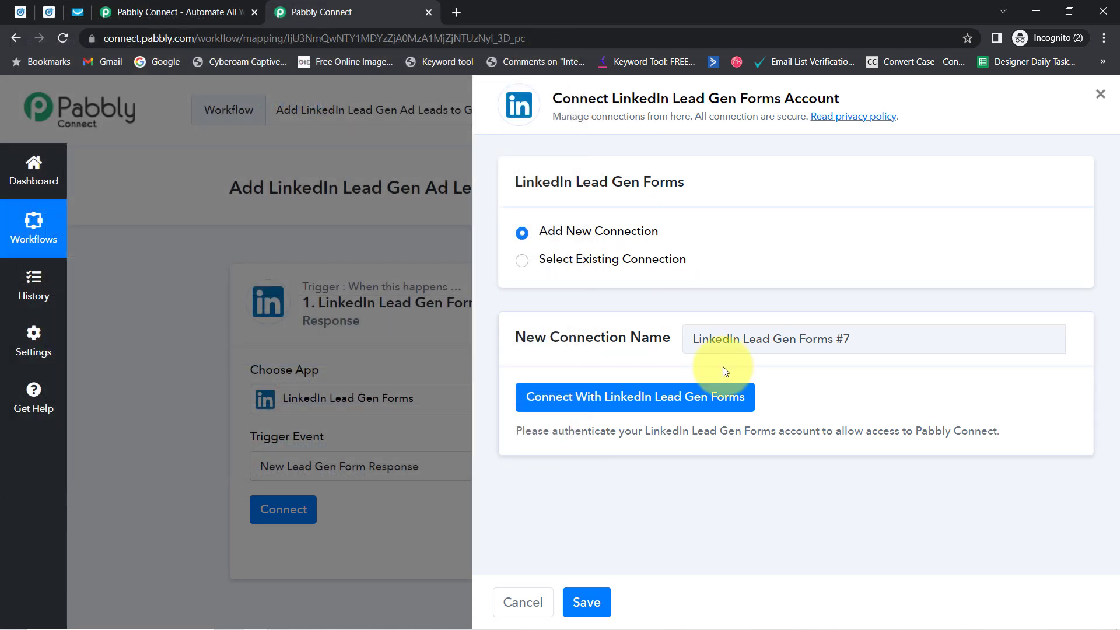
Step: Connect the trigger to existing connection LinkedIn Lead Gen Forms #6 and save
click(605, 257)
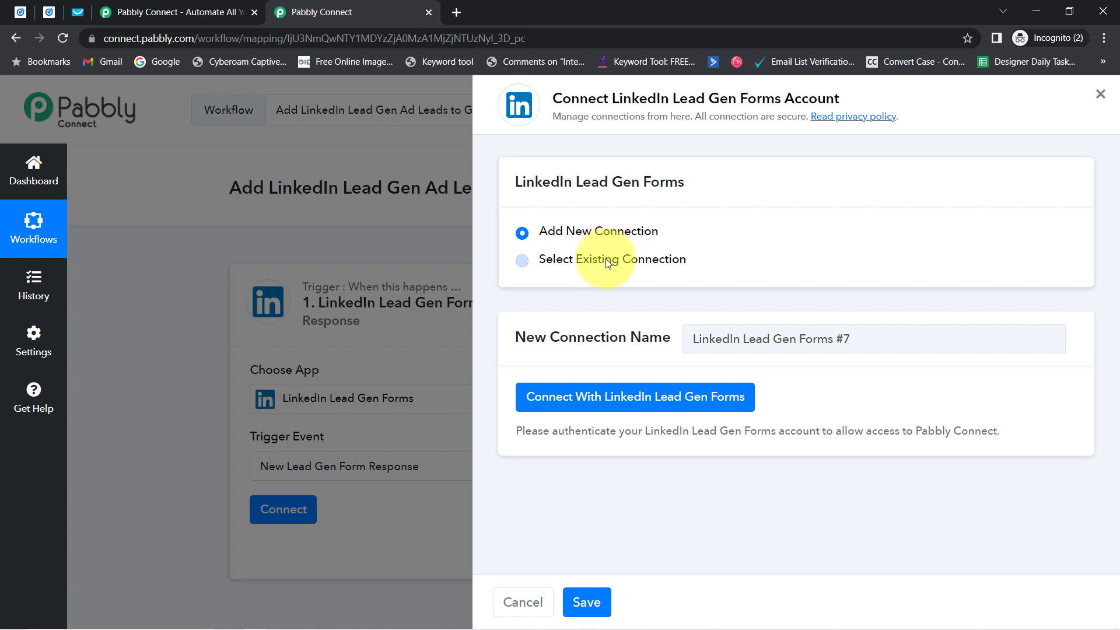
click(617, 419)
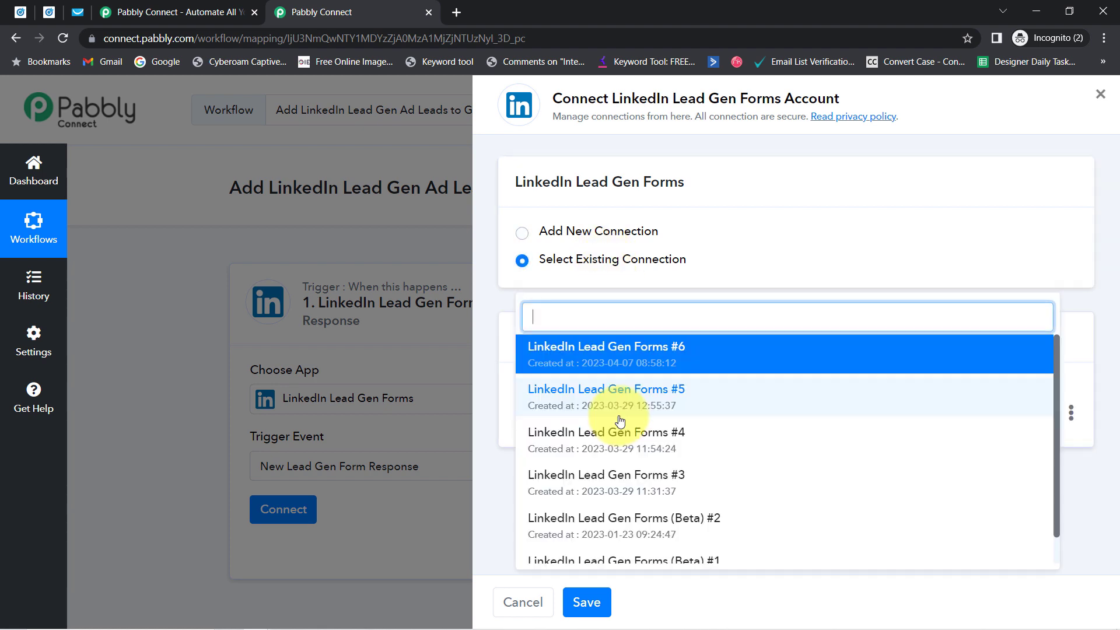
click(670, 284)
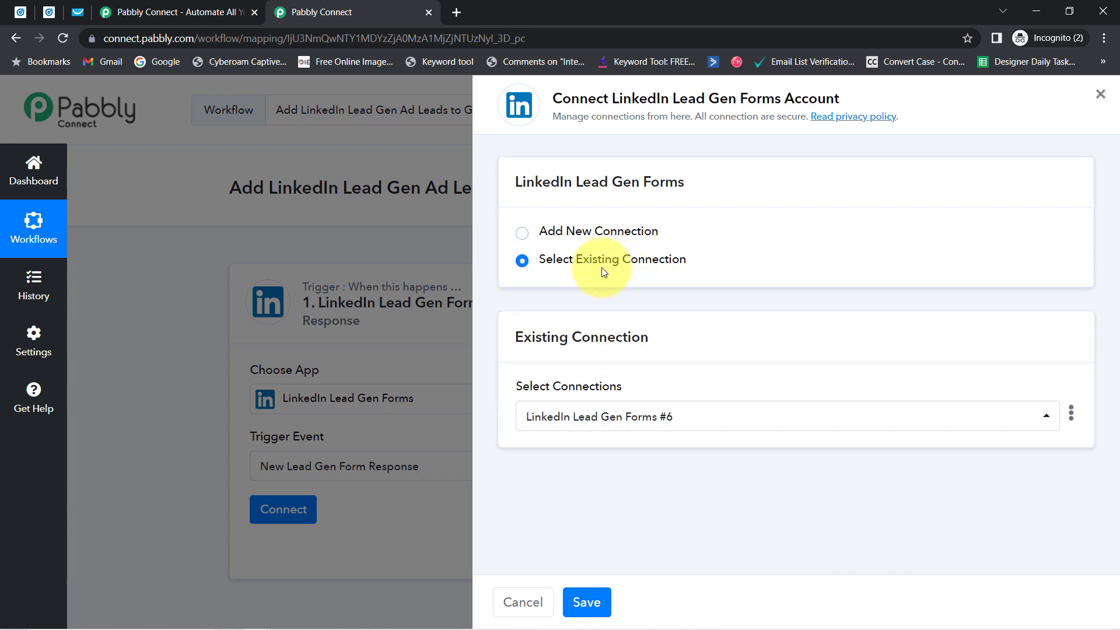
click(585, 604)
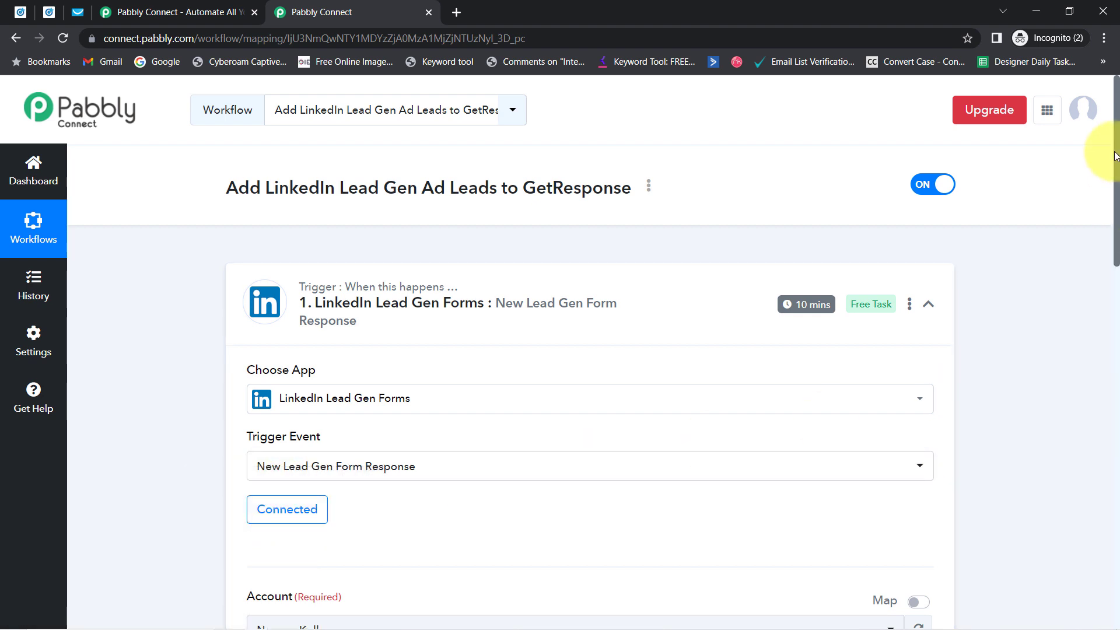
drag(1117, 169, 1116, 303)
drag(235, 213, 306, 213)
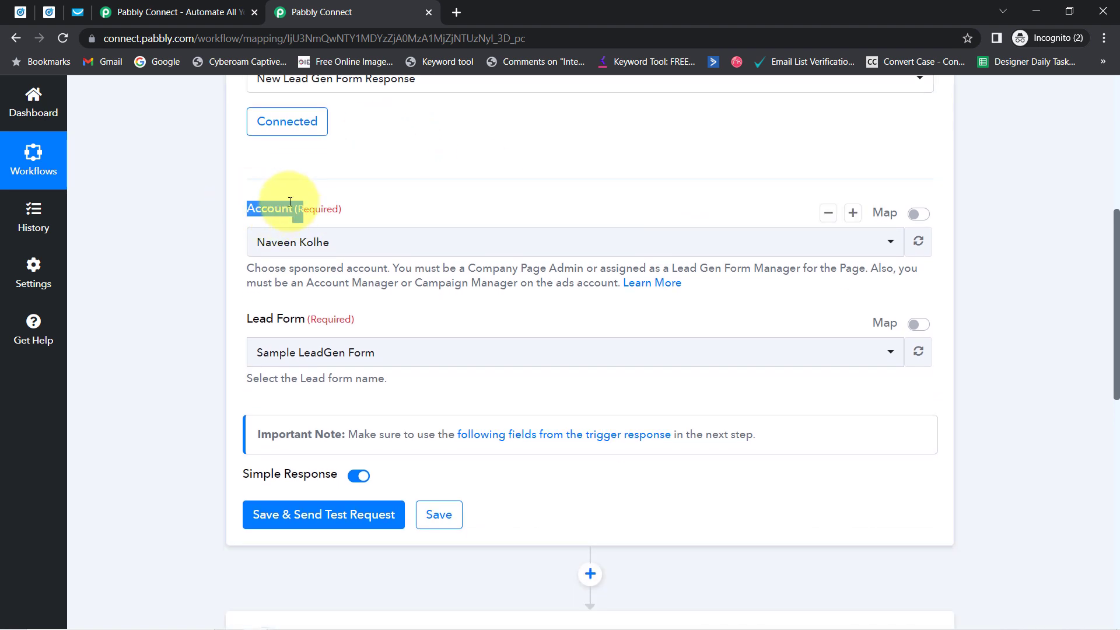
click(294, 246)
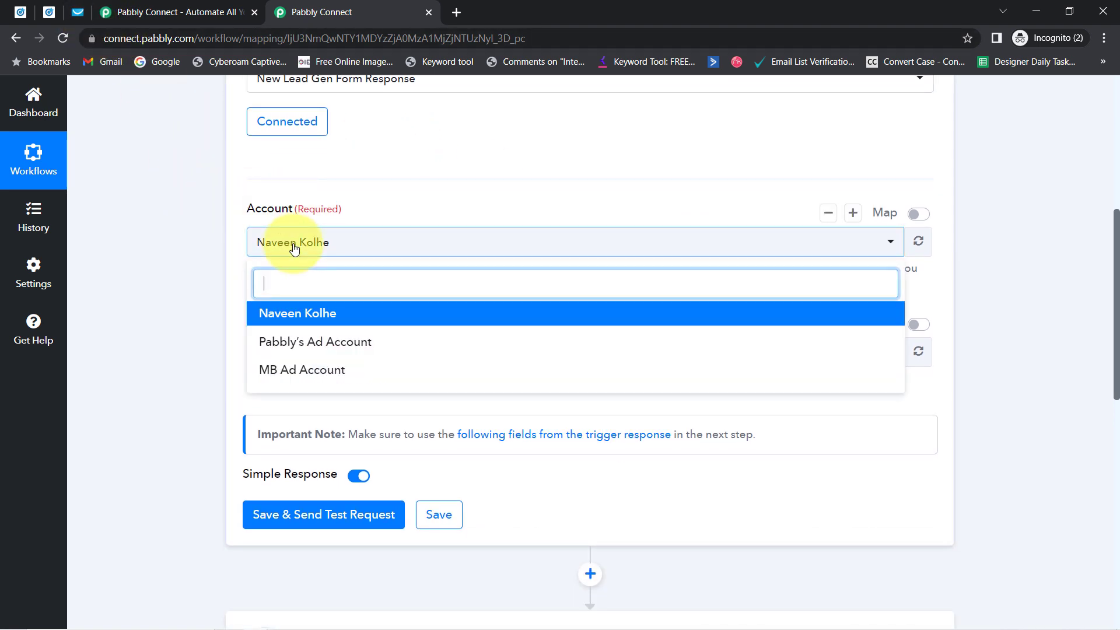
click(293, 246)
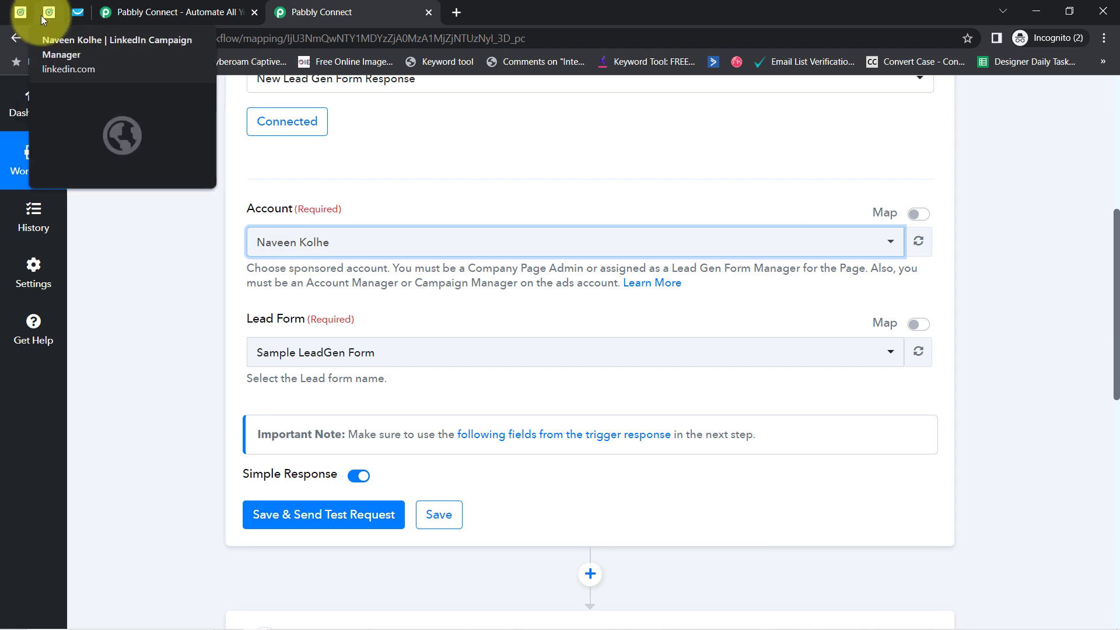
click(41, 16)
scroll(145, 168, up, 1)
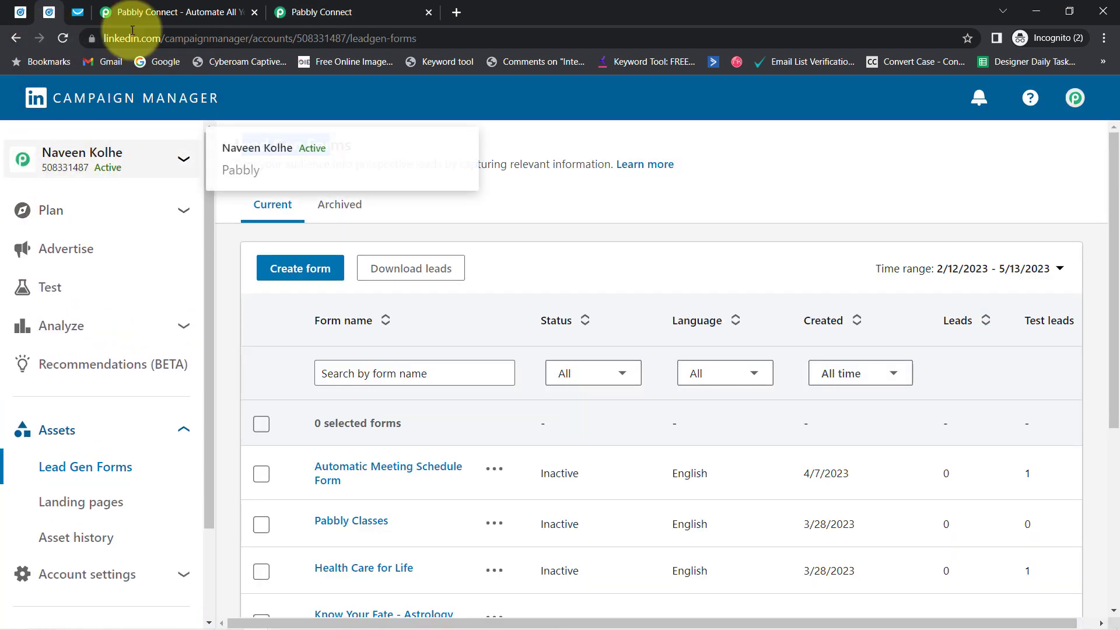
click(292, 12)
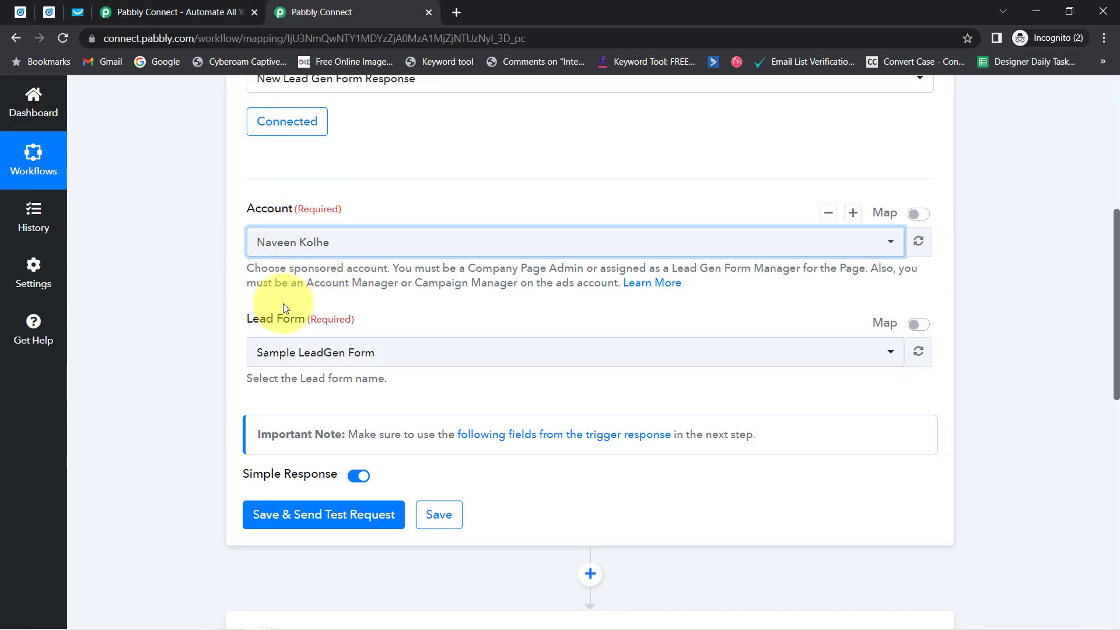
drag(253, 319, 330, 320)
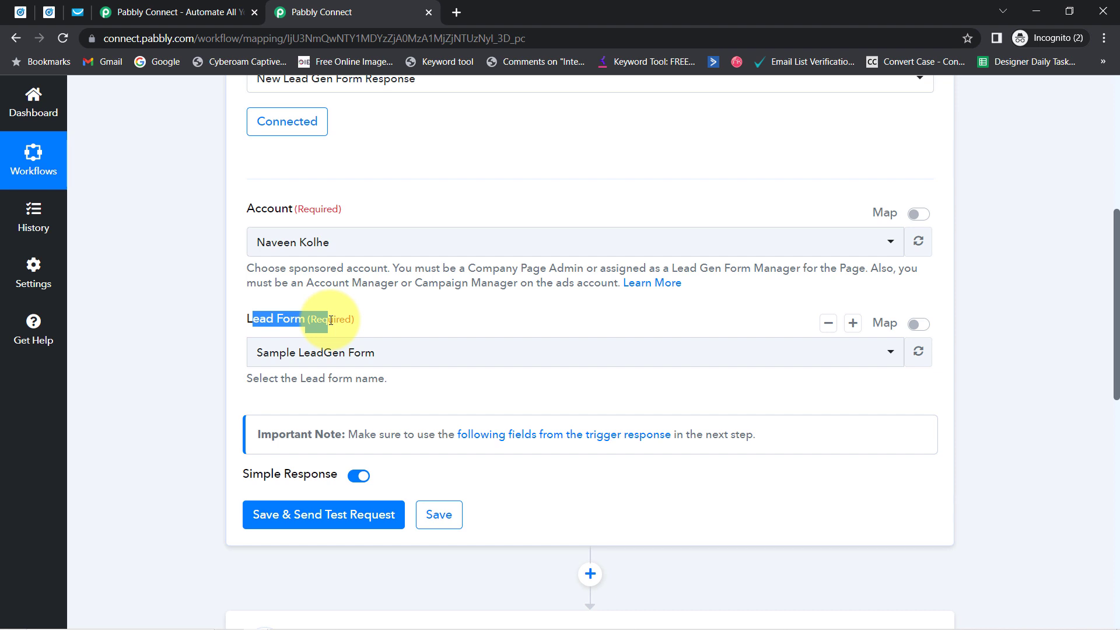
click(311, 351)
click(199, 378)
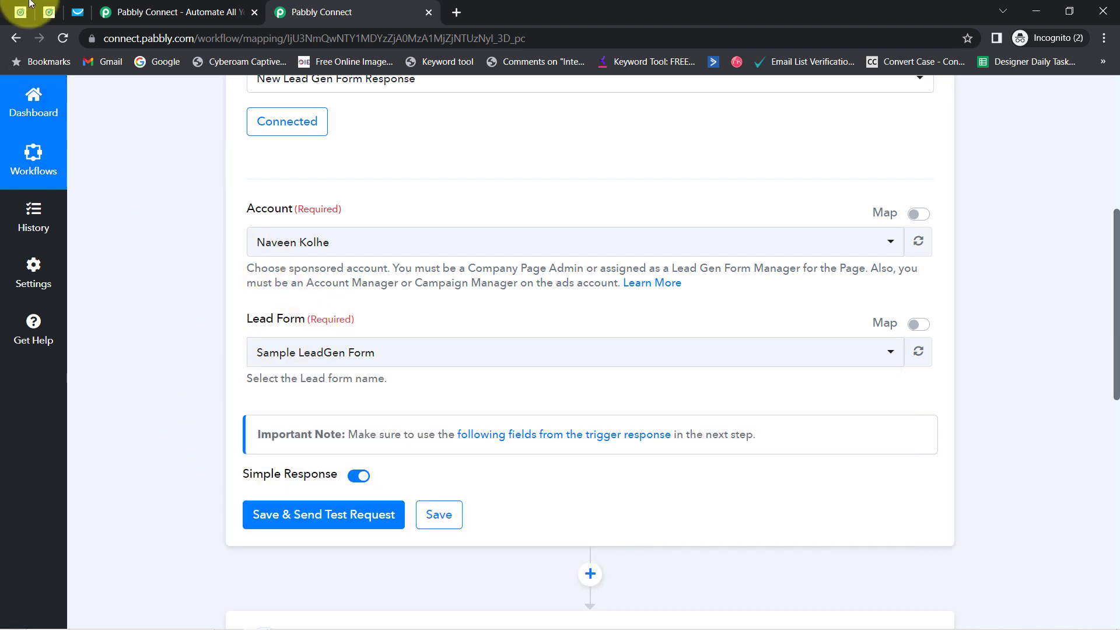
Step: Review the Lead Gen Forms list in Campaign Manager, then go to the campaign groups
click(49, 12)
scroll(374, 285, down, 5)
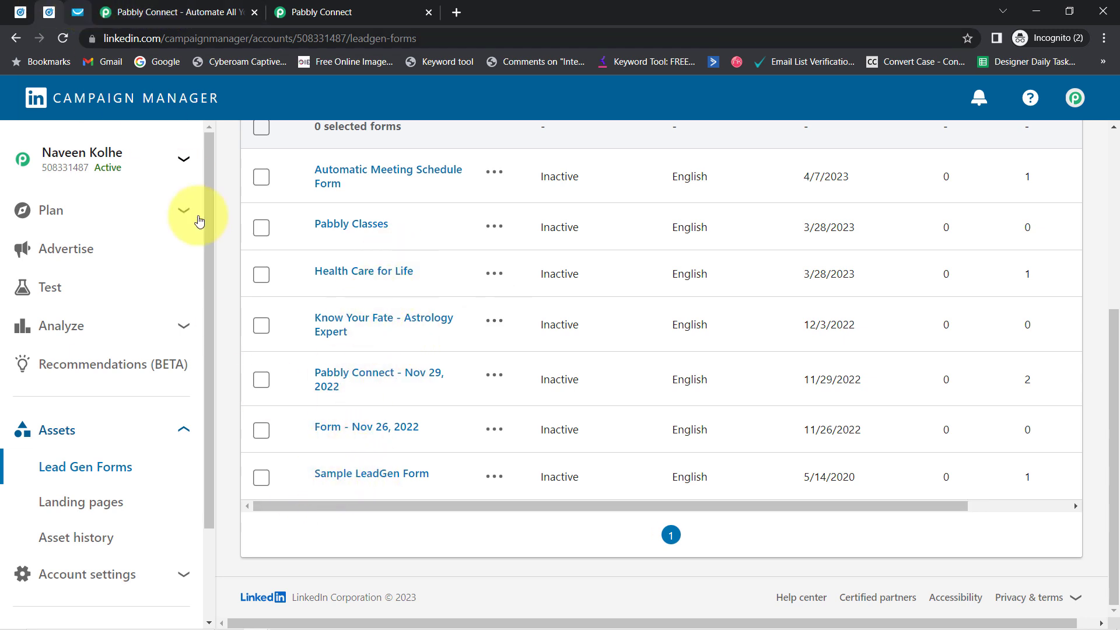
scroll(288, 307, up, 5)
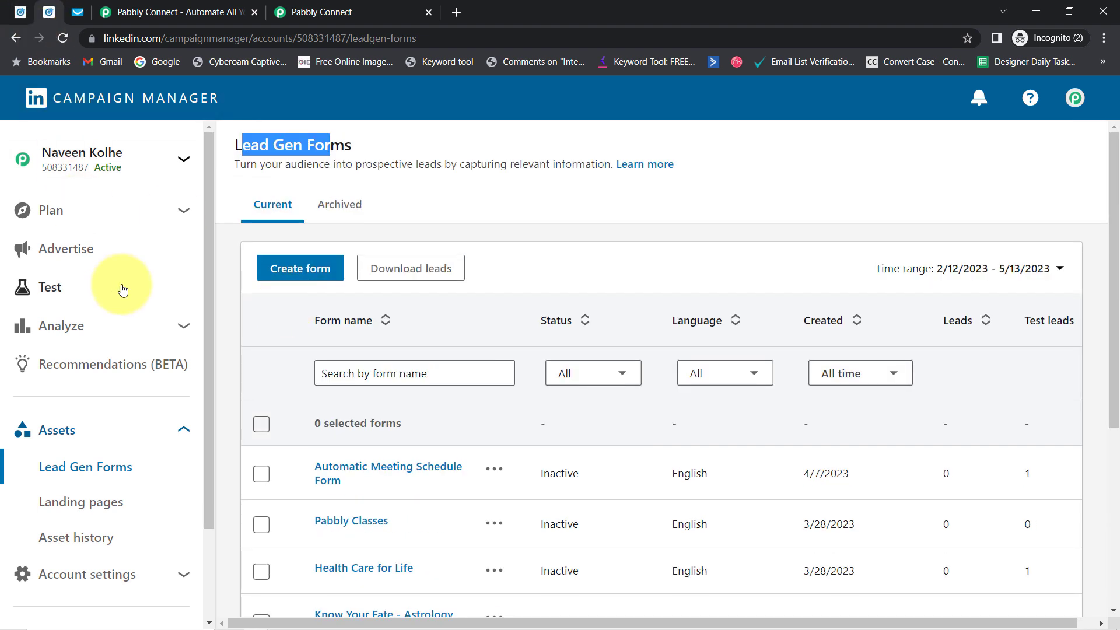
click(65, 251)
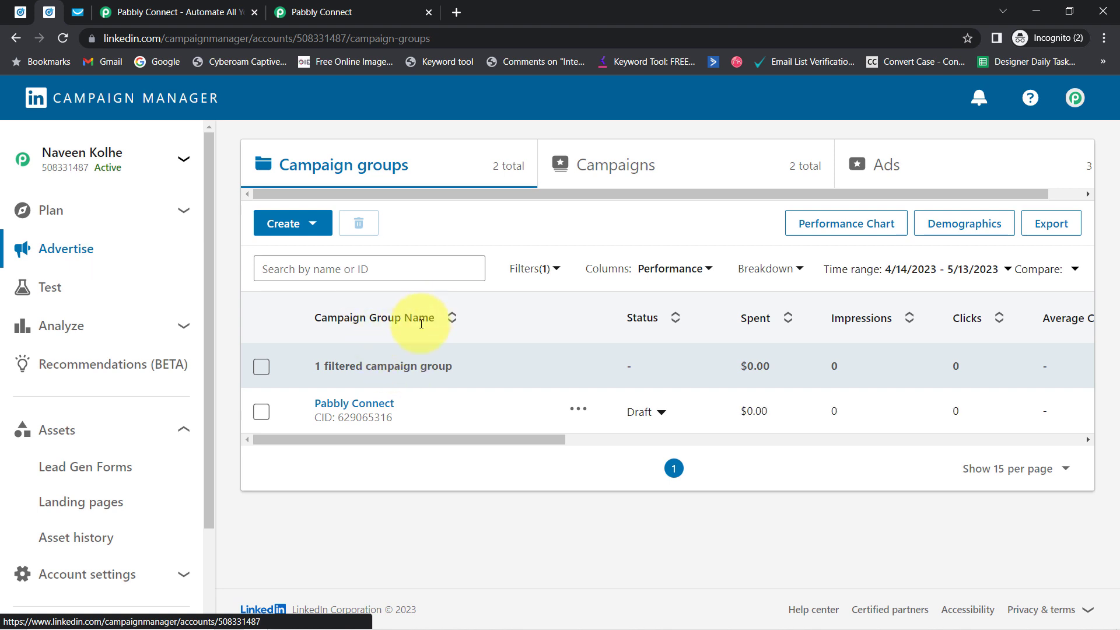
Step: Open the Pabbly Connect campaign group and its 'Lead generation - Apr 5, 2023' campaign
click(366, 407)
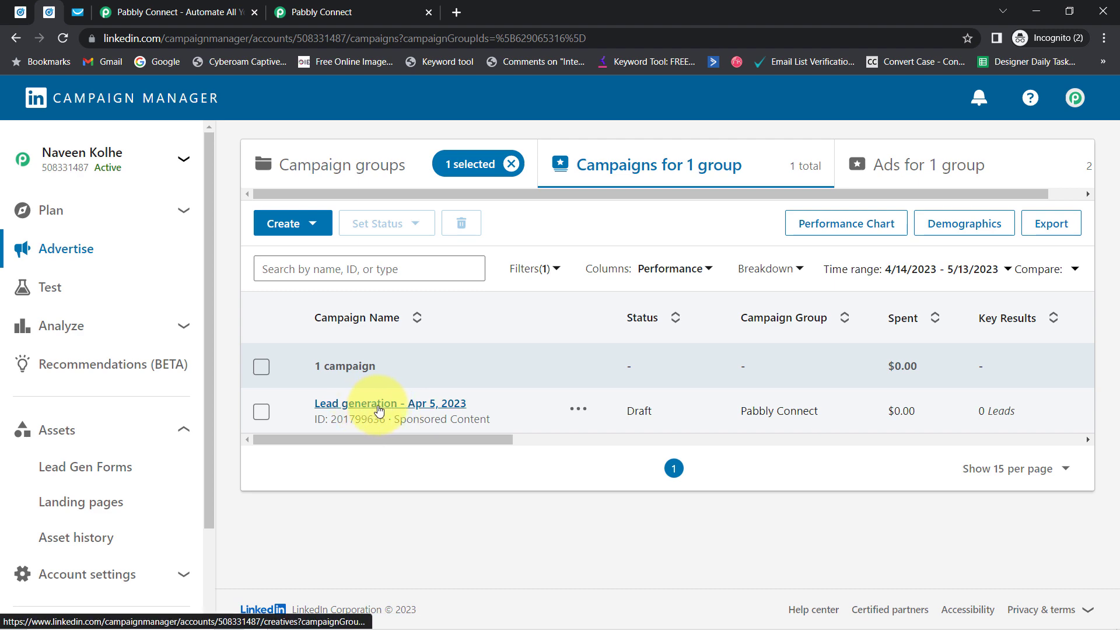
click(379, 410)
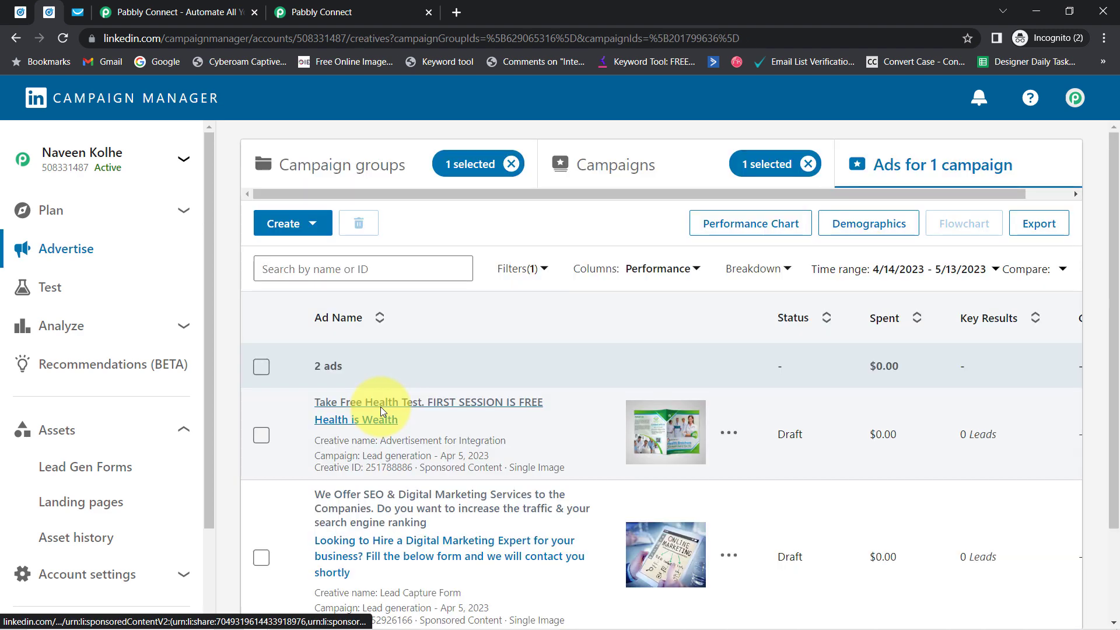
drag(1112, 295, 1110, 400)
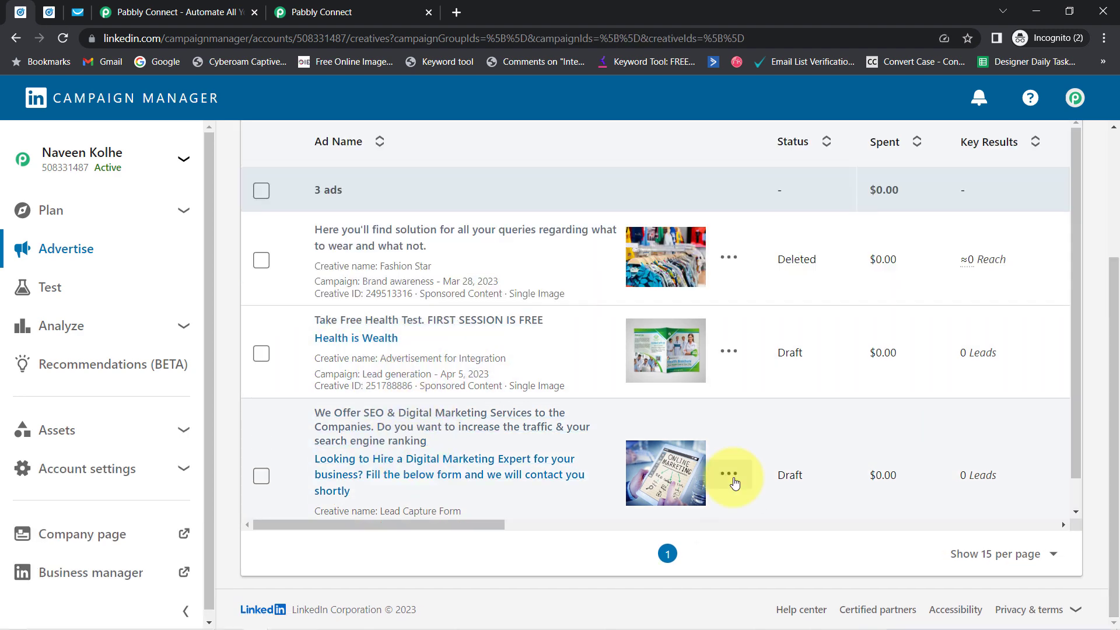
Step: Edit the digital marketing ad to view its form details, then return to the ads table
click(728, 472)
click(708, 521)
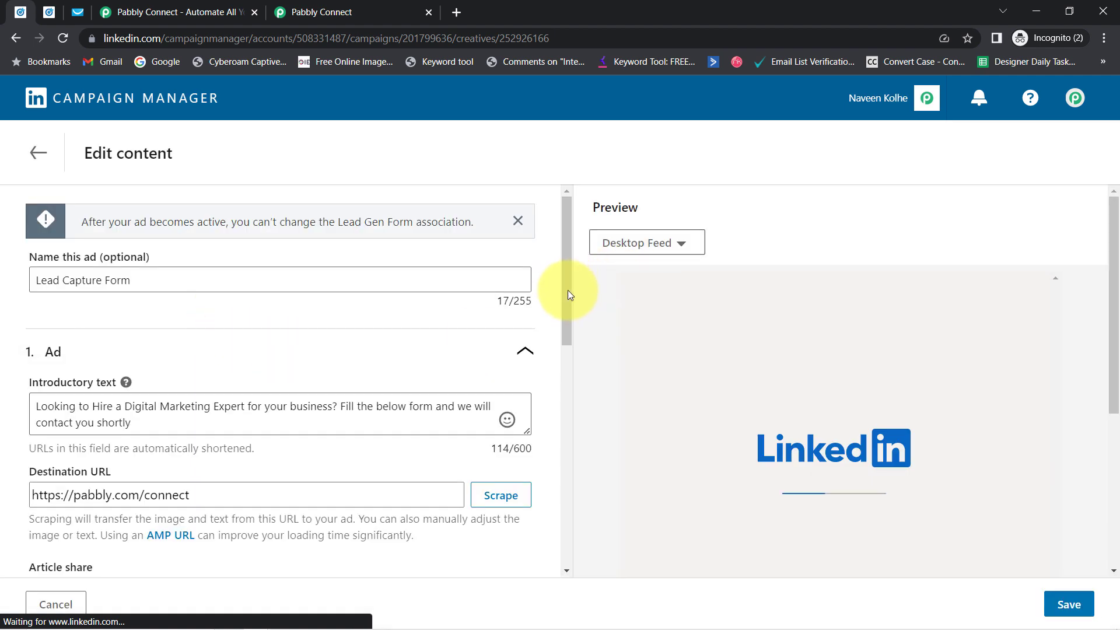
drag(568, 289, 563, 524)
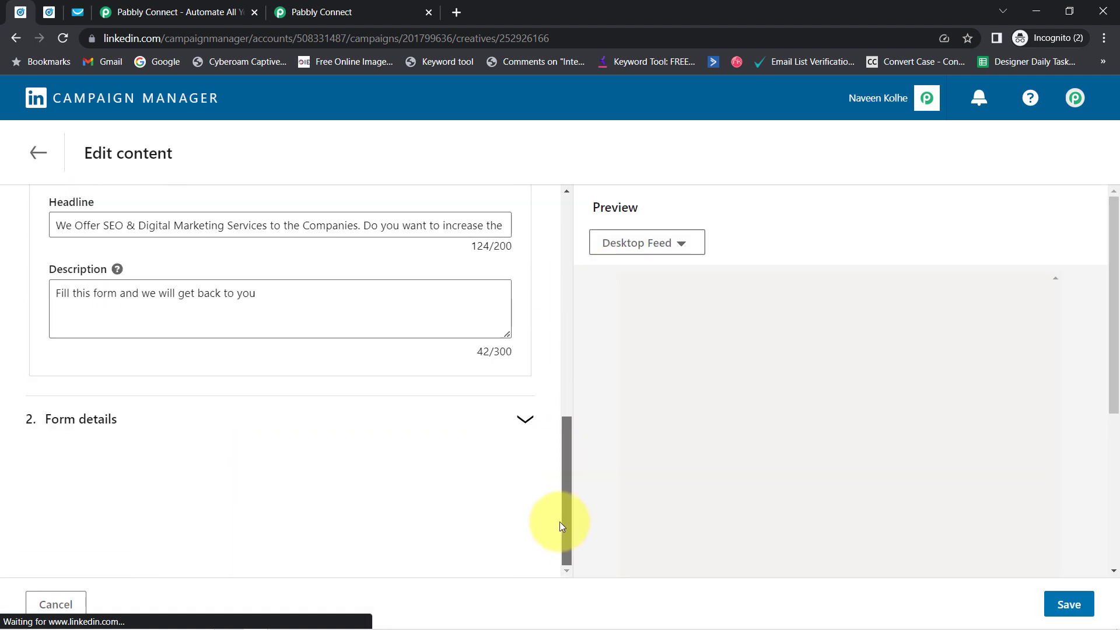
click(524, 421)
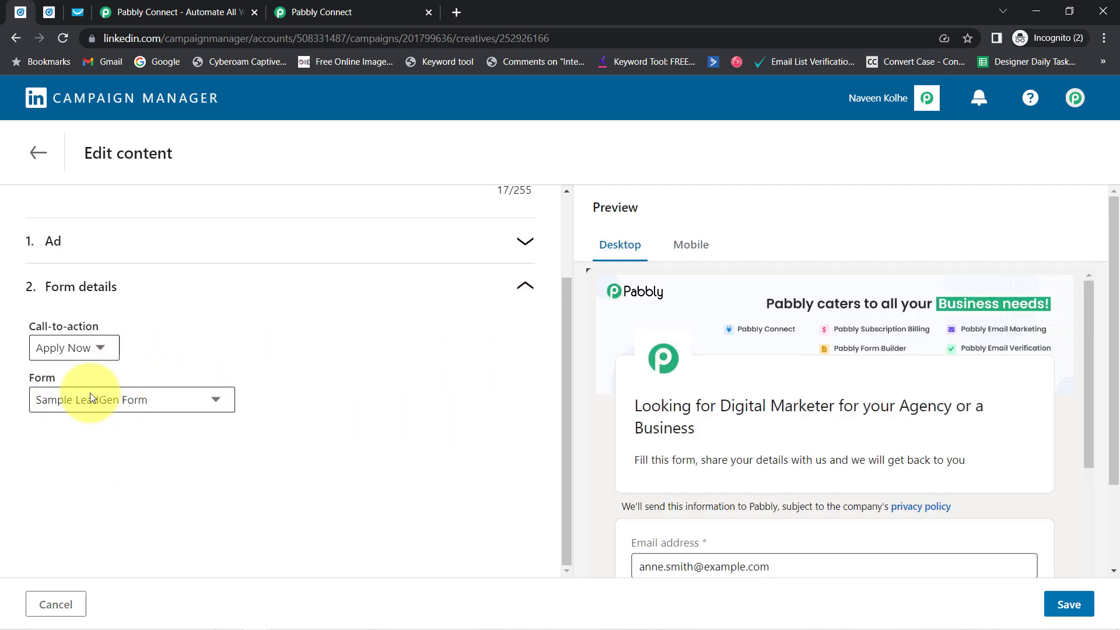
click(38, 155)
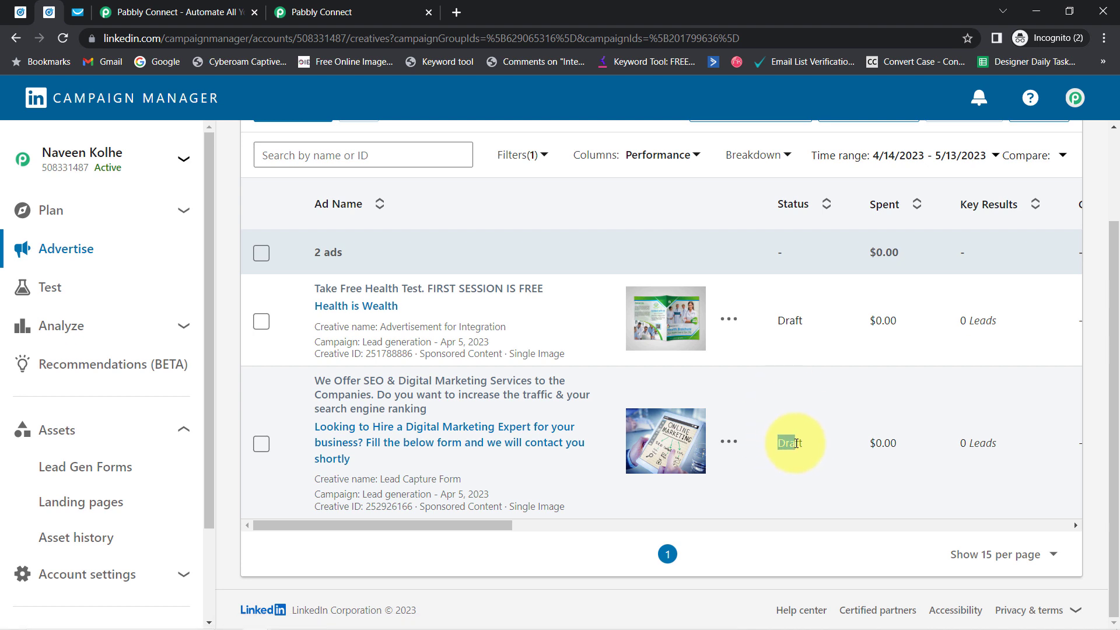
Step: Highlight the ad's Draft status and open its sponsored post on LinkedIn
click(782, 295)
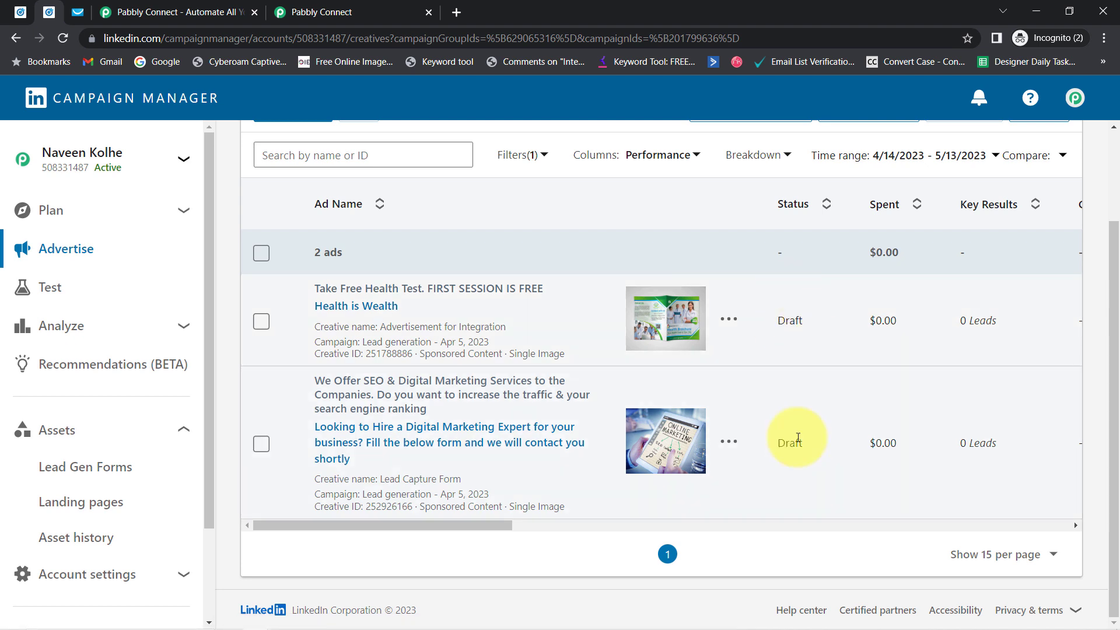
double_click(790, 443)
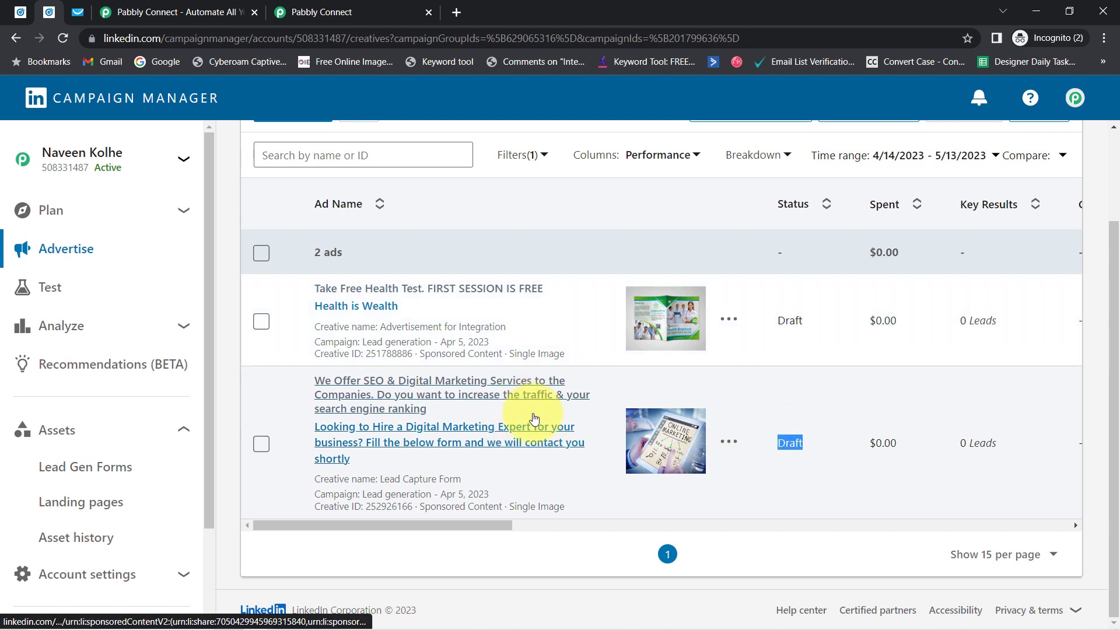
click(417, 434)
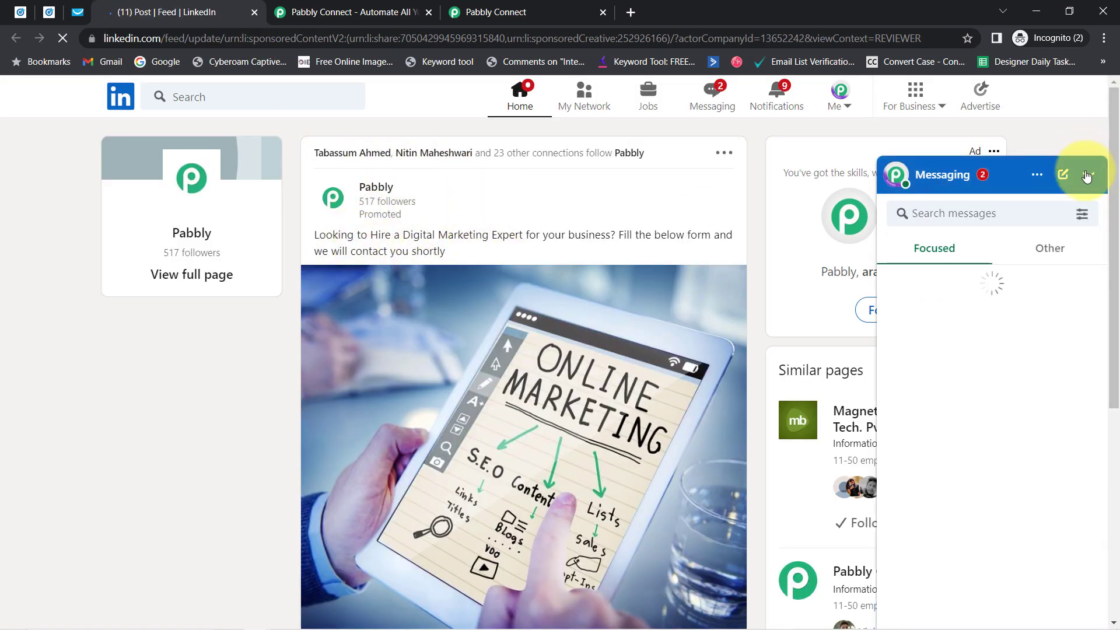
Step: Minimise messaging, review the hiring post, and open its lead-generation form
click(1088, 174)
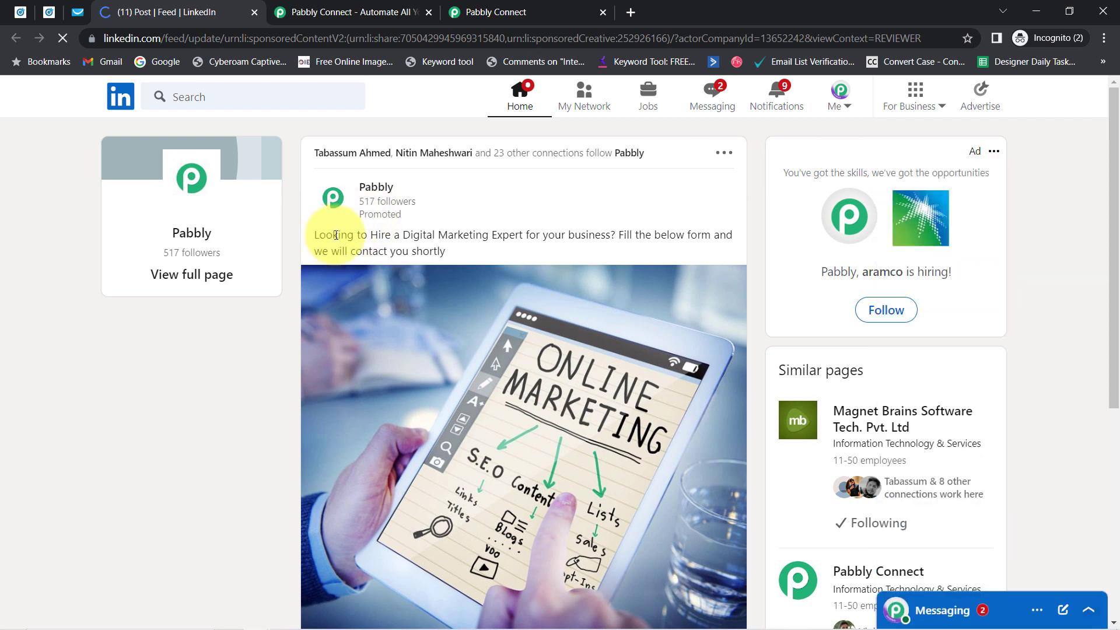
drag(319, 235, 430, 250)
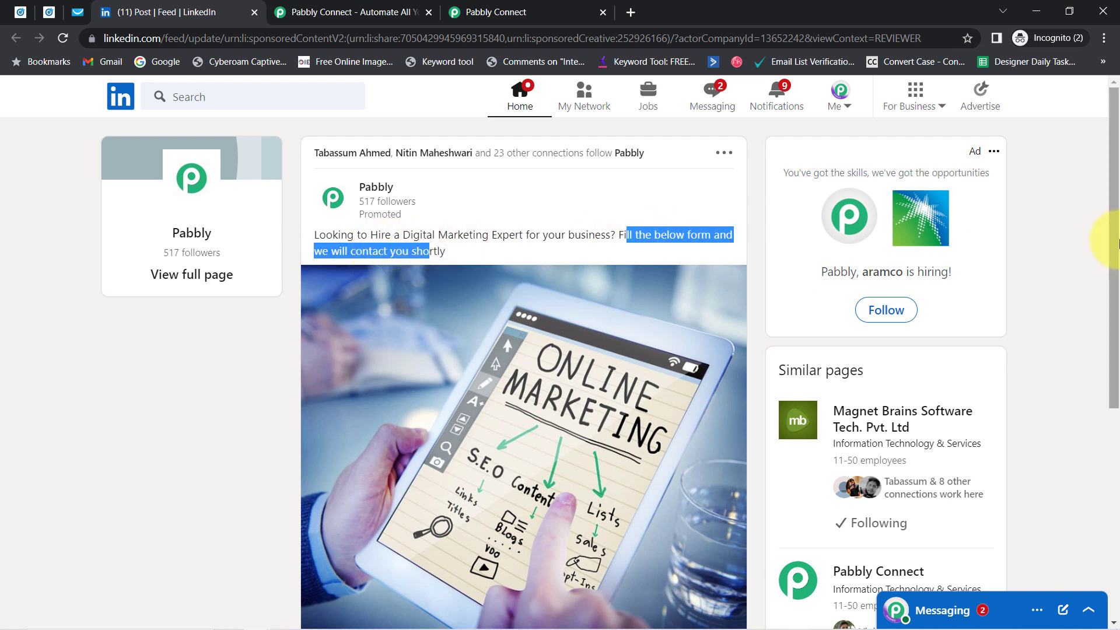
drag(1115, 243, 1102, 350)
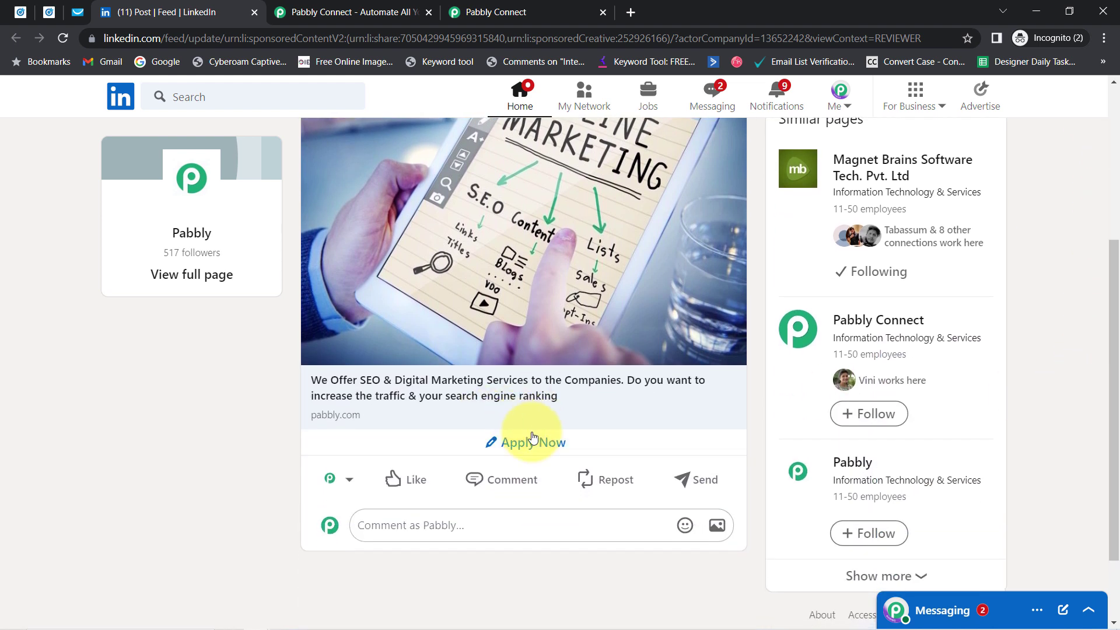
click(533, 441)
Step: Clear the prefilled e-mail address on the lead form
triple_click(469, 441)
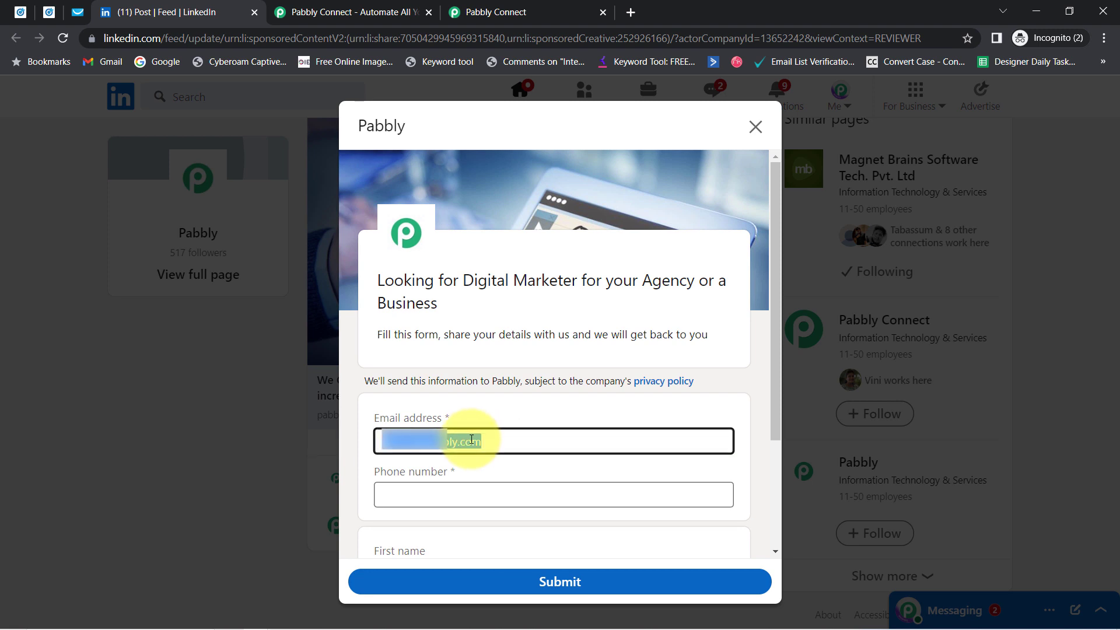
key(BackSpace)
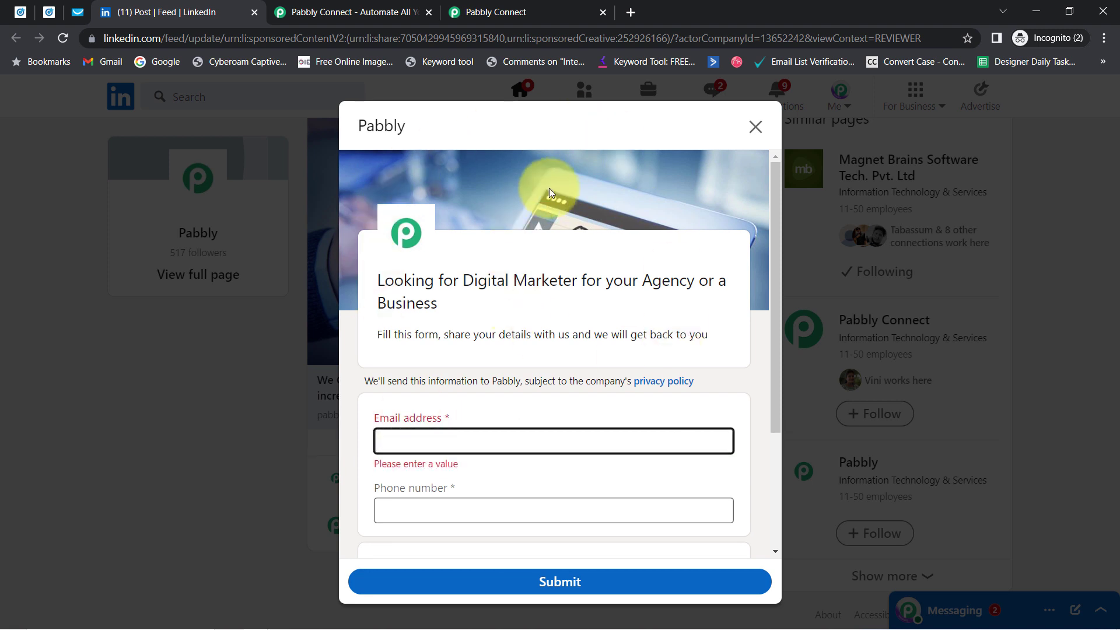
drag(774, 226, 769, 277)
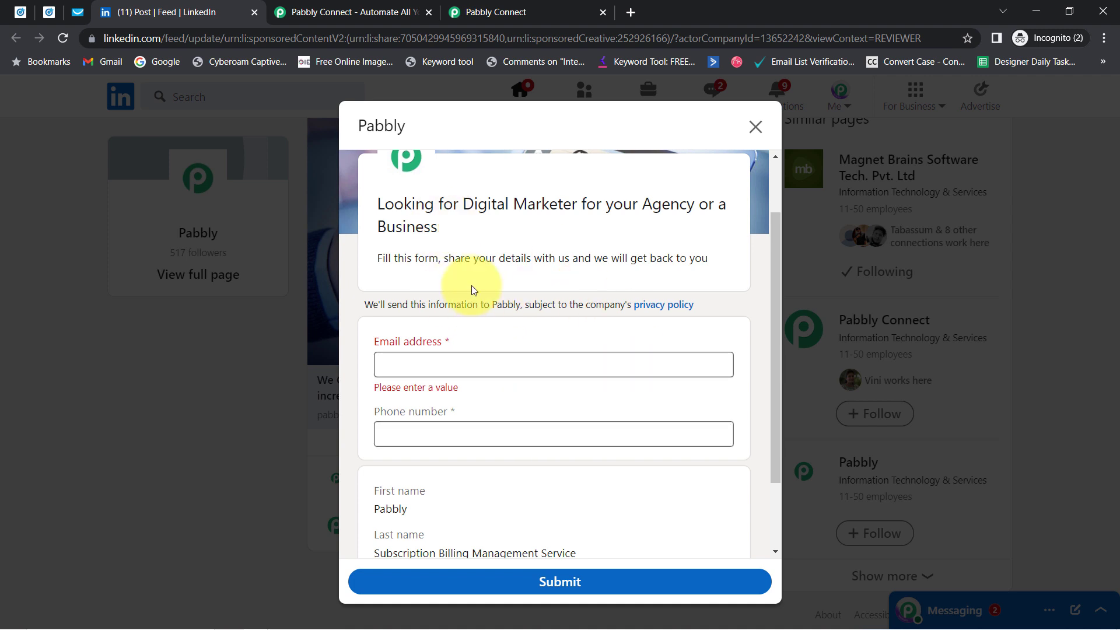
click(497, 12)
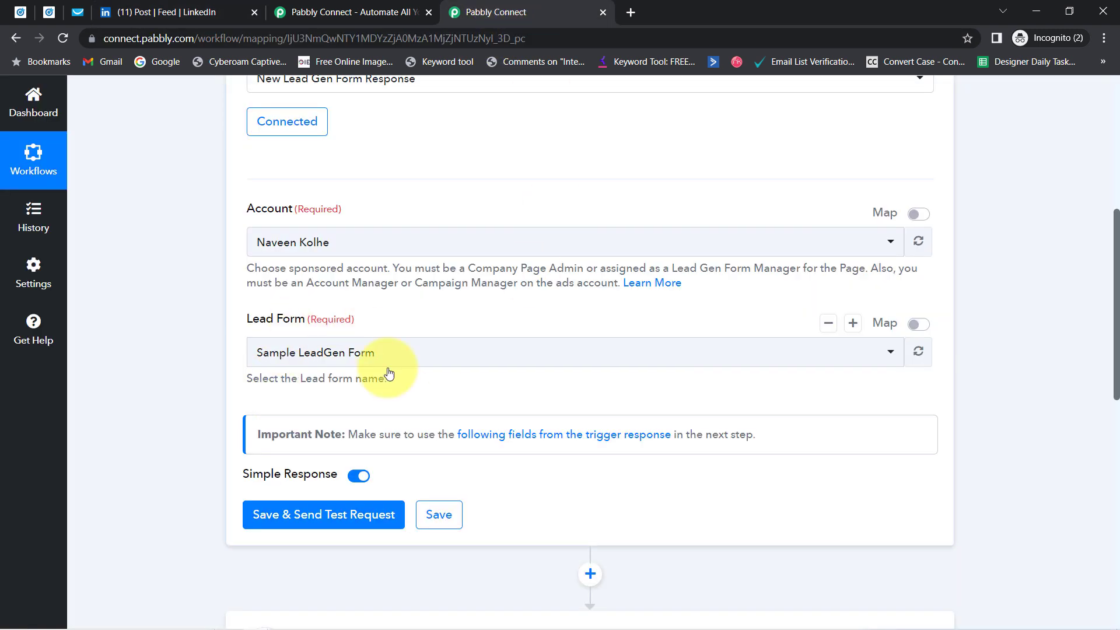
click(156, 12)
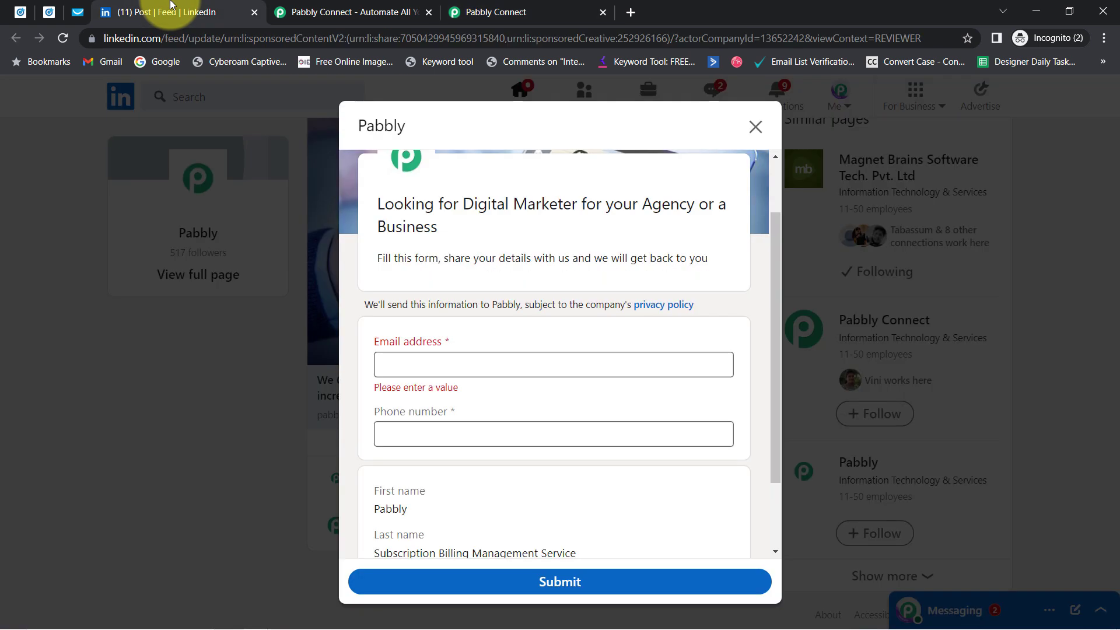
Step: Enter a demo e-mail address and a test phone number, then review the form
click(400, 372)
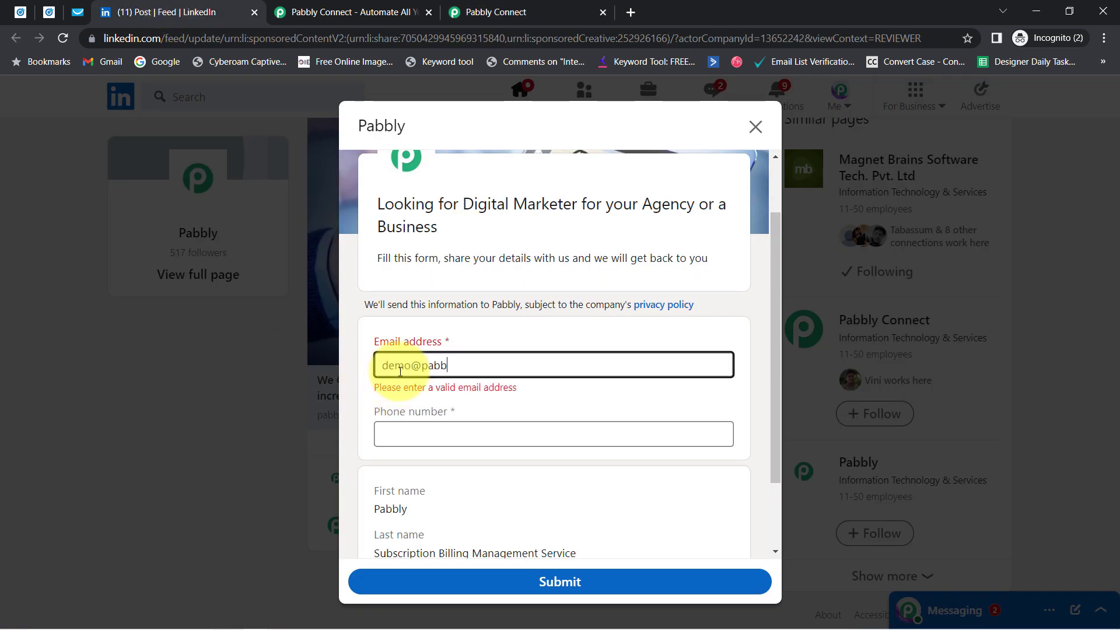
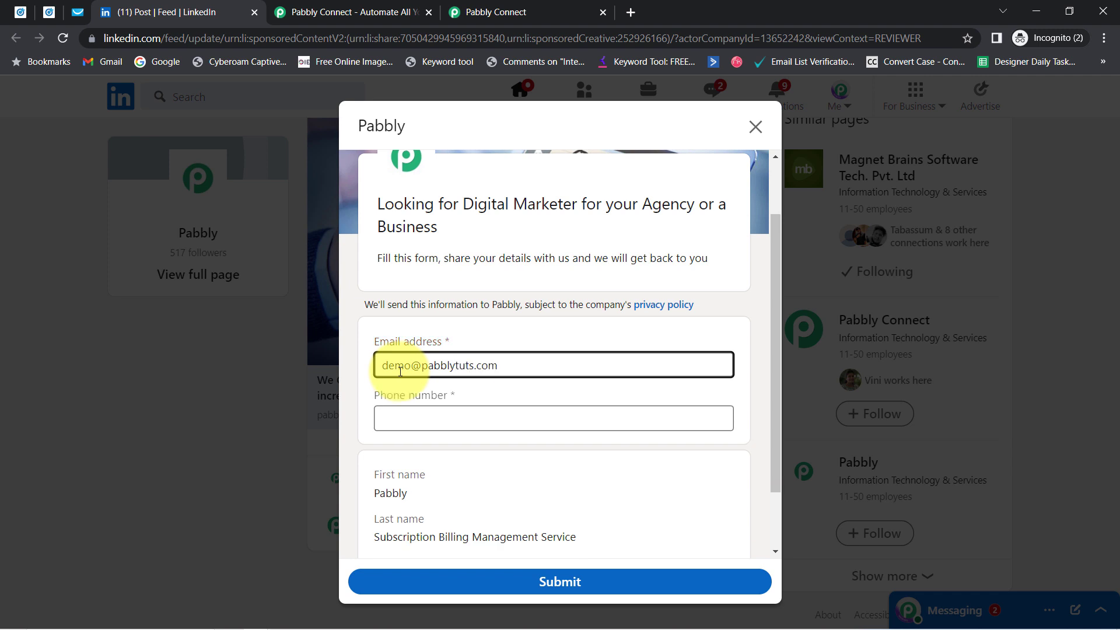
key(Tab)
text(9)
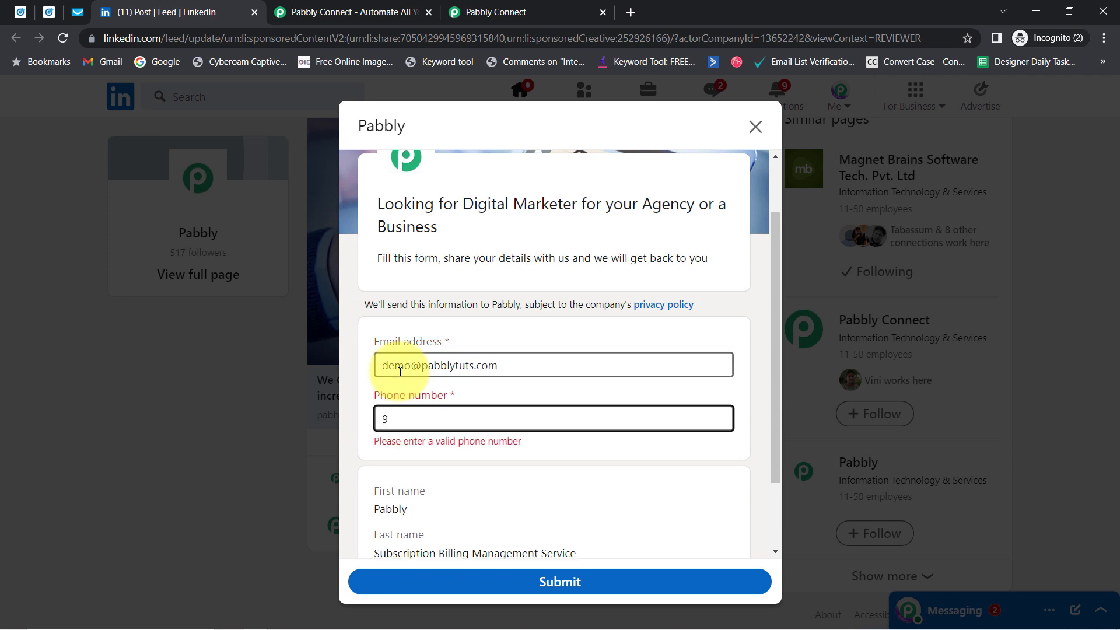
text(666666666)
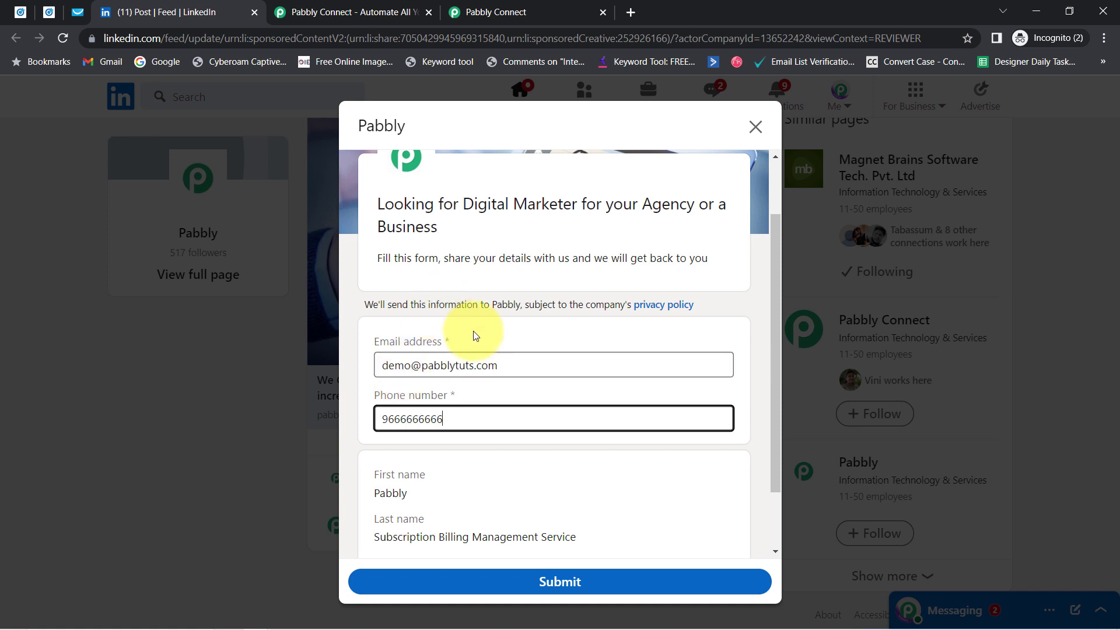
drag(776, 305, 776, 374)
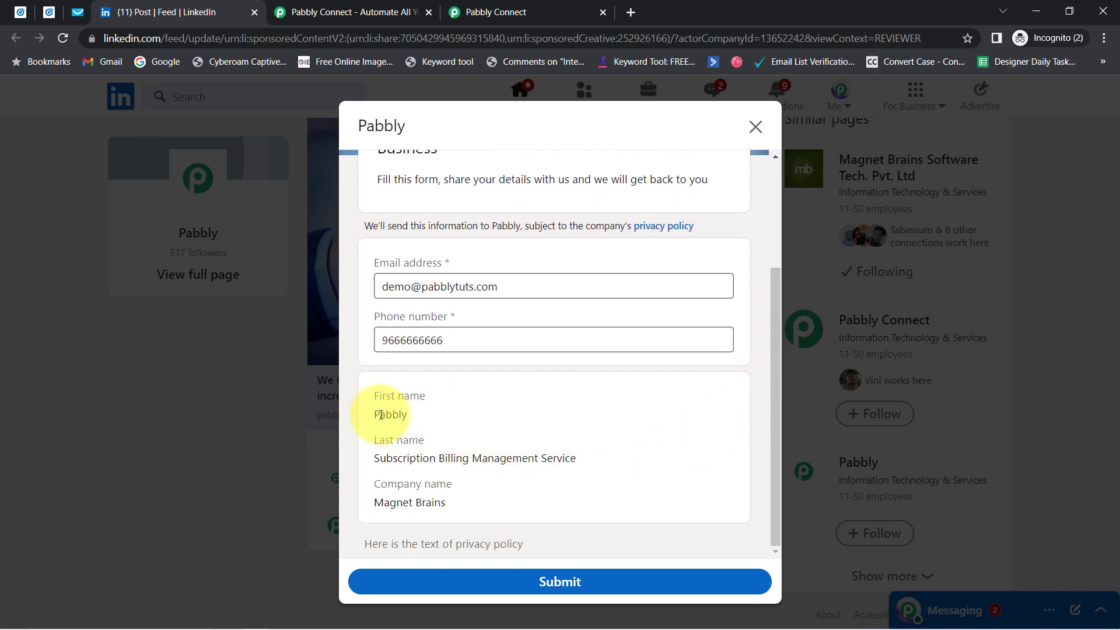
drag(380, 414, 461, 430)
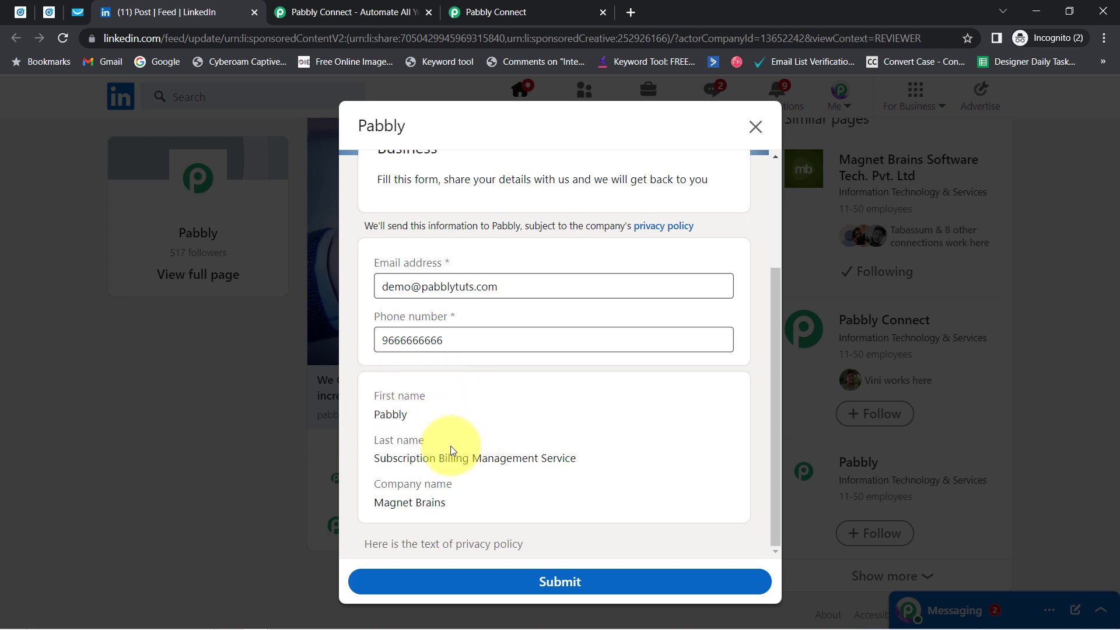
Step: Reopen the hiring ad's preview from Campaign Manager, then go to the account's profile page
click(16, 38)
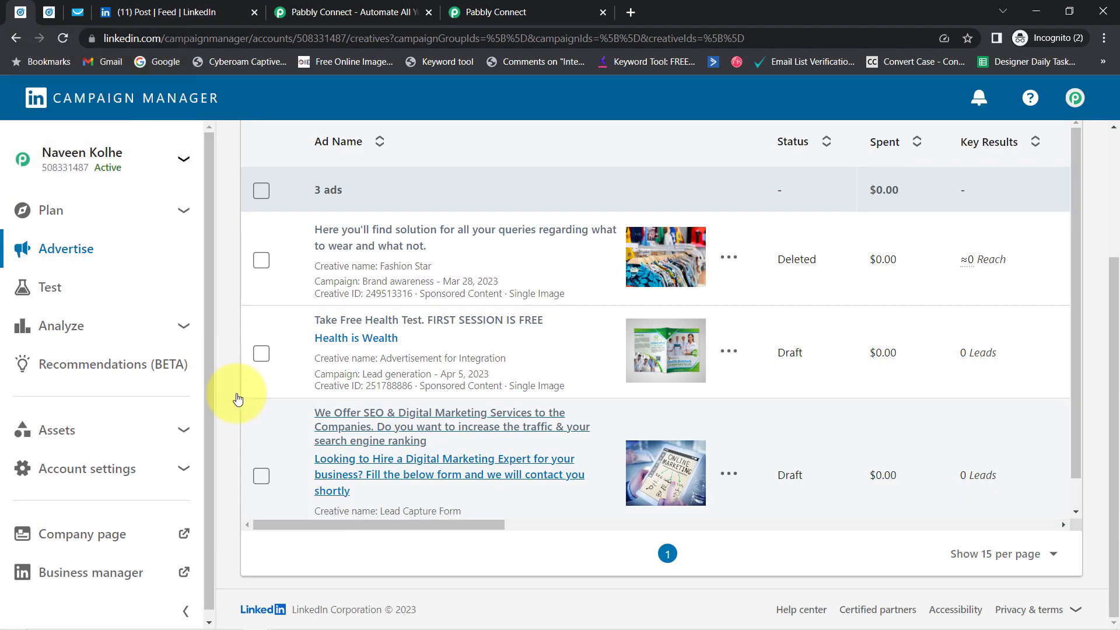
click(325, 455)
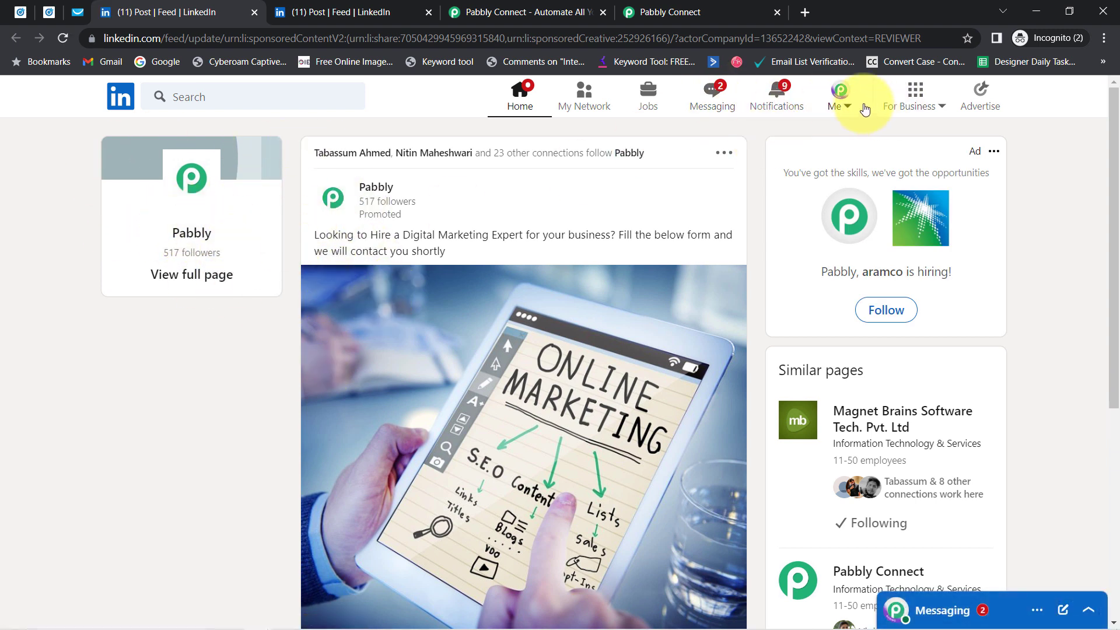
click(835, 106)
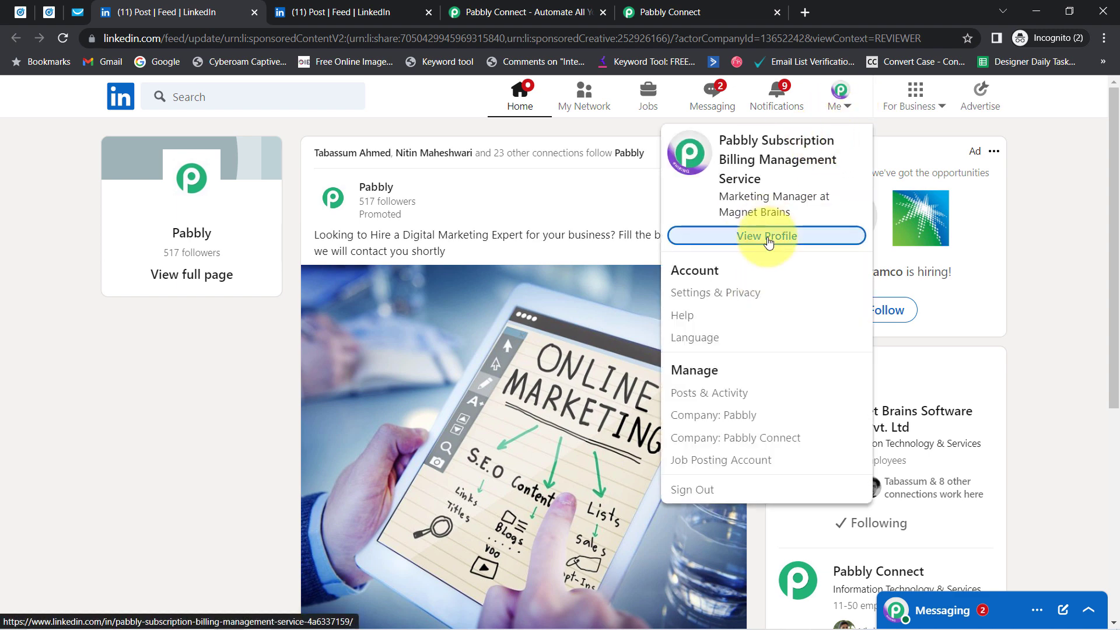
click(768, 236)
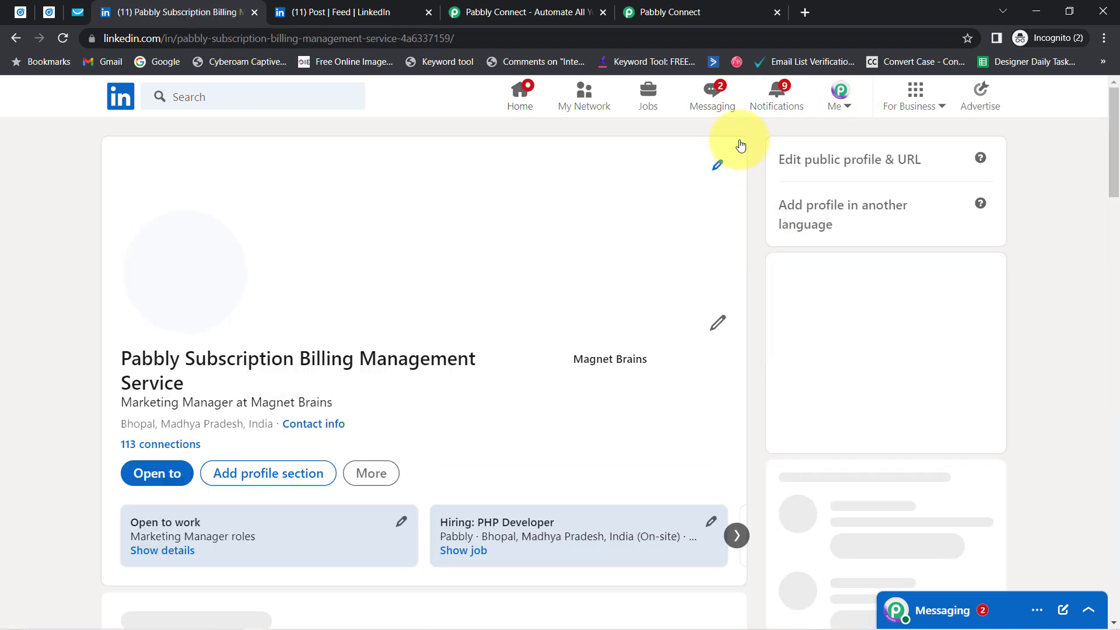
Step: Compare the profile's first and last name in Edit intro with the lead form's prefilled name
click(718, 324)
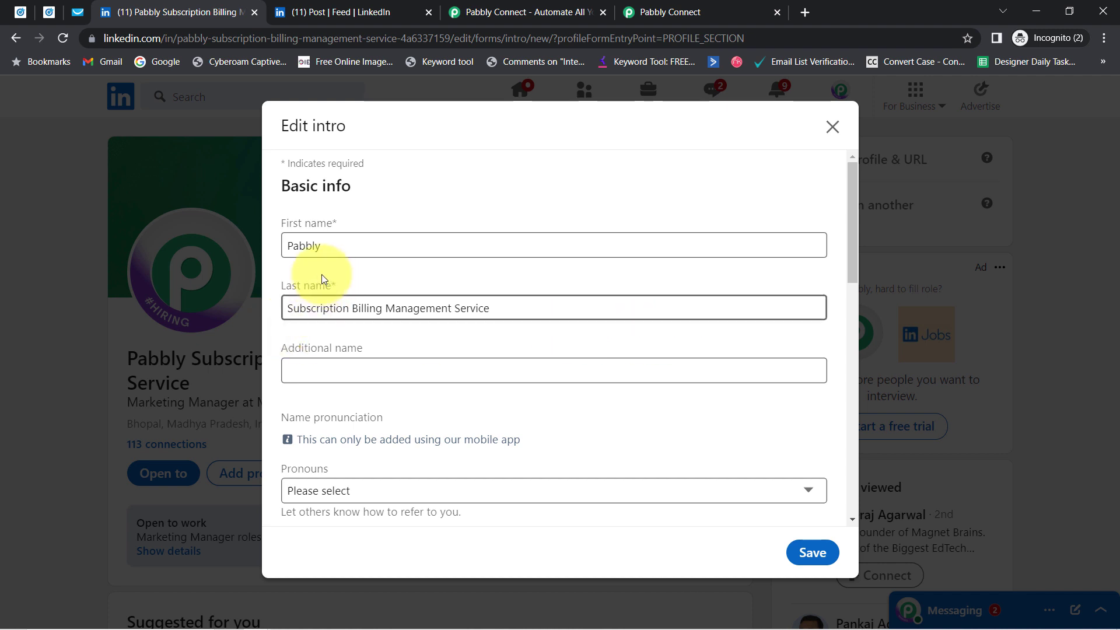
drag(321, 246, 299, 250)
drag(419, 308, 324, 308)
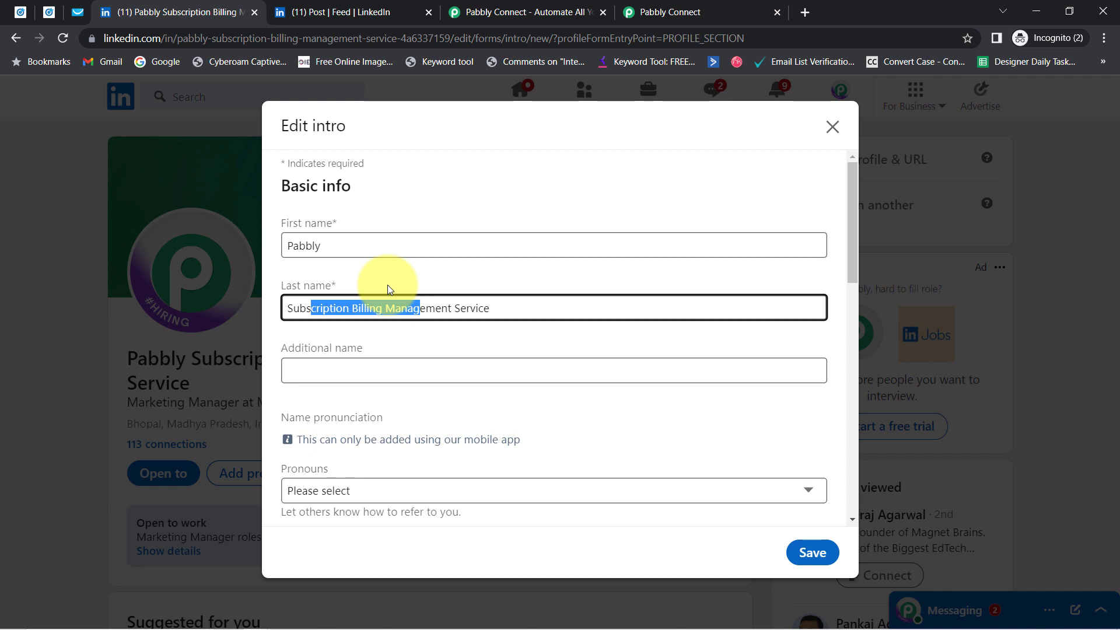
click(330, 12)
drag(380, 414, 540, 455)
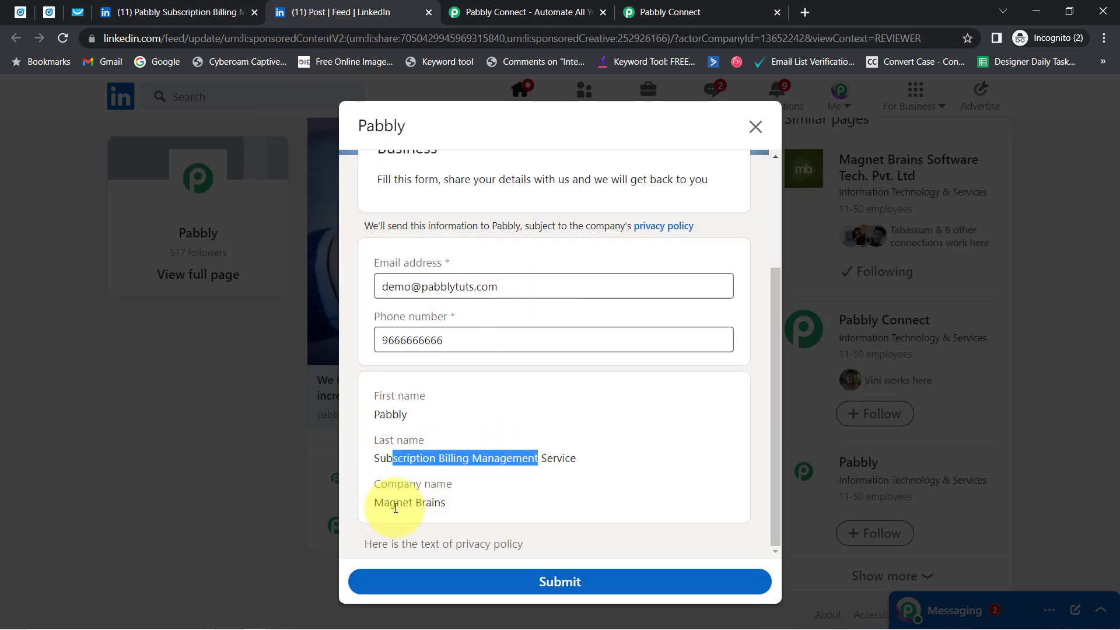
Step: Check the prefilled company name, submit the Pabbly lead form, and return to Pabbly Connect
drag(382, 502, 446, 509)
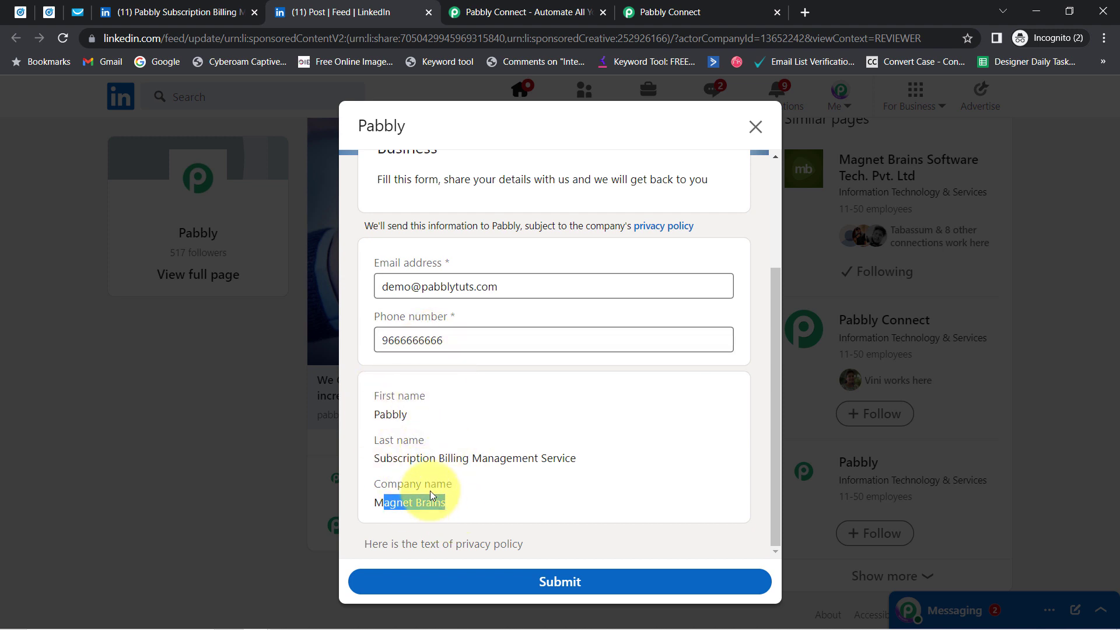
click(464, 459)
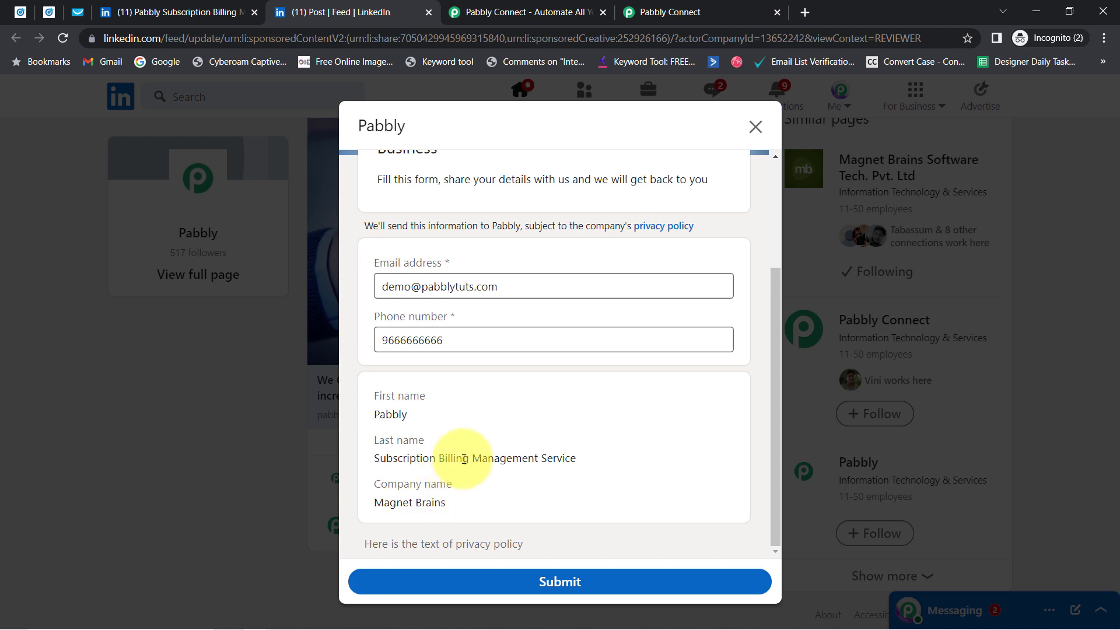
click(547, 584)
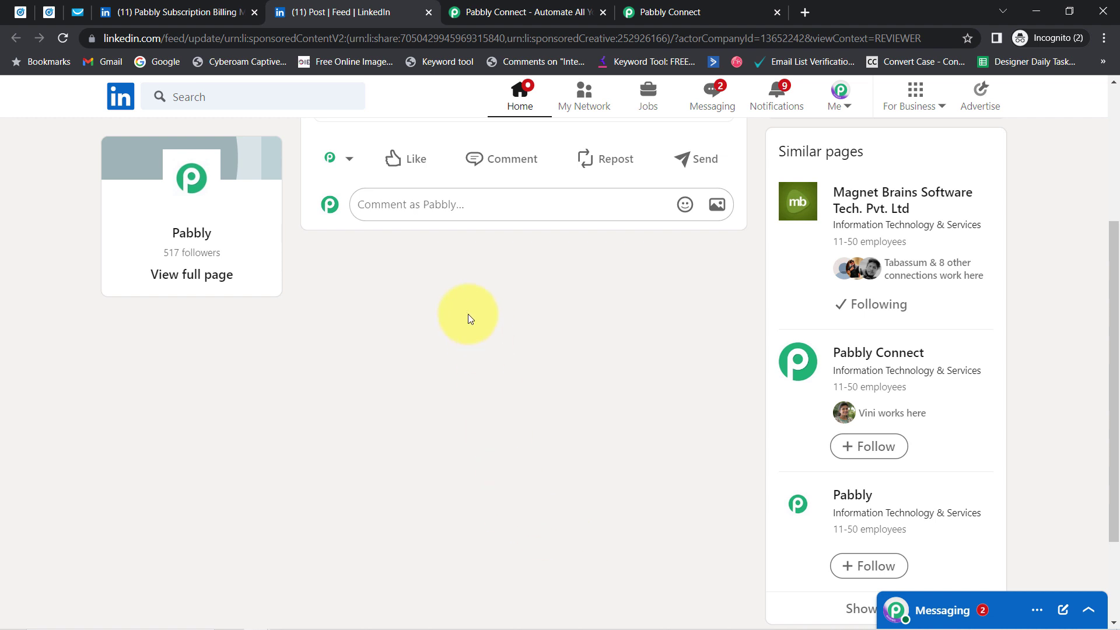
click(669, 7)
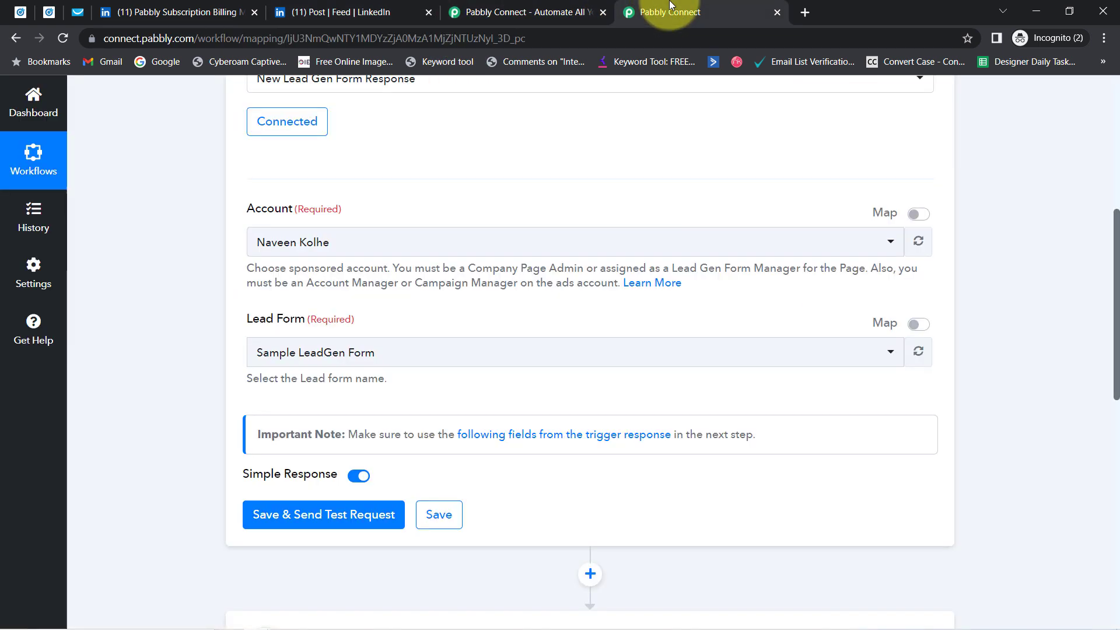
Step: Save the LinkedIn Lead Gen Forms trigger and send a test request for the submitted lead
click(294, 522)
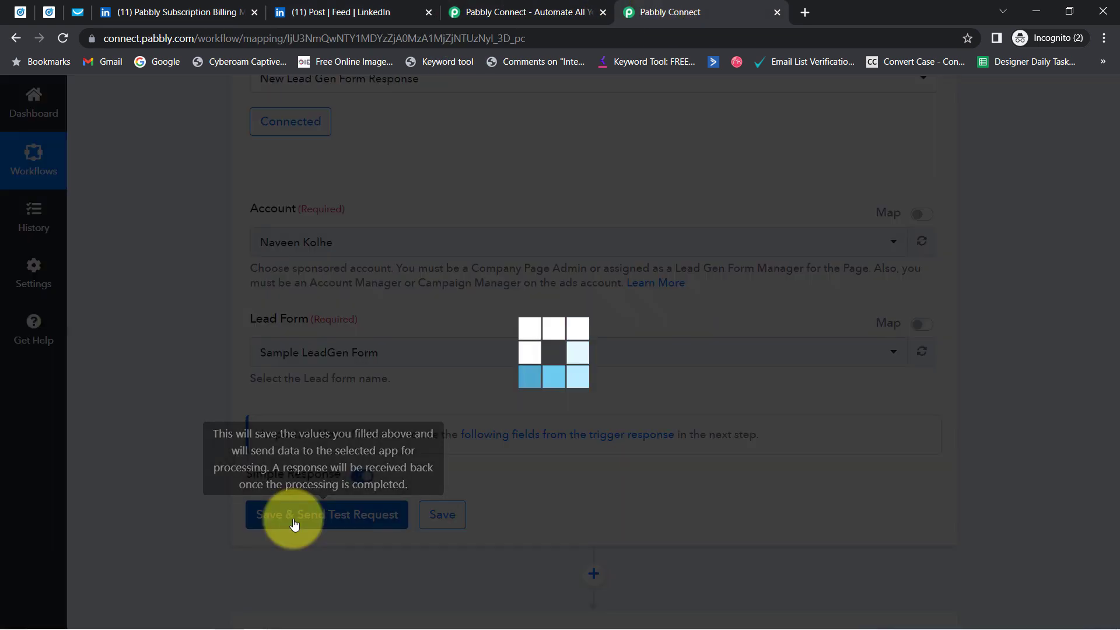
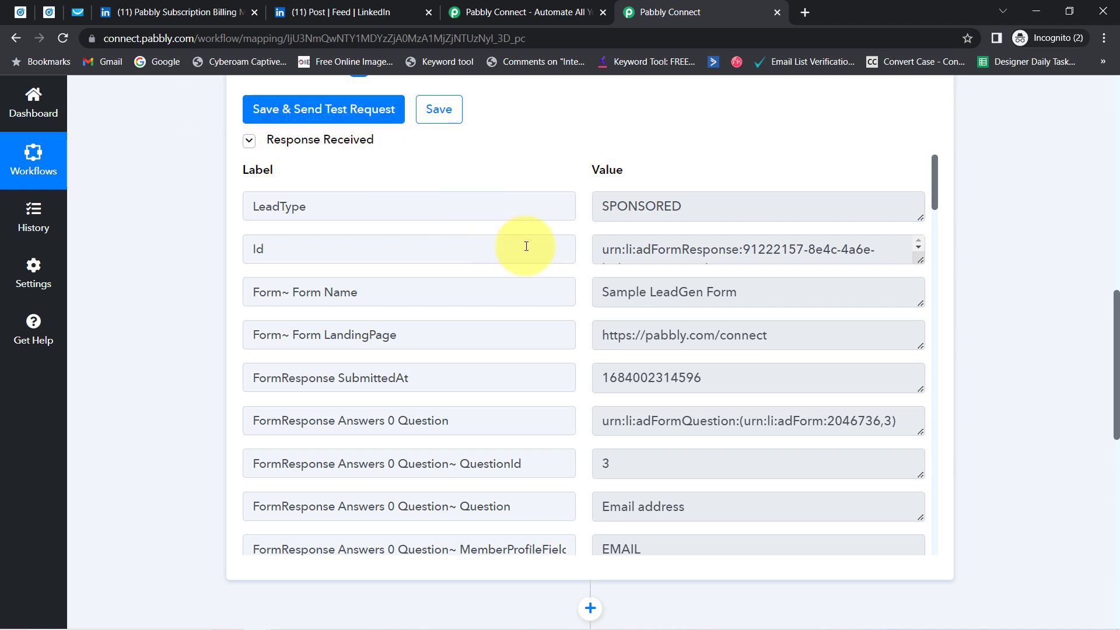
drag(610, 291, 740, 294)
drag(936, 183, 936, 306)
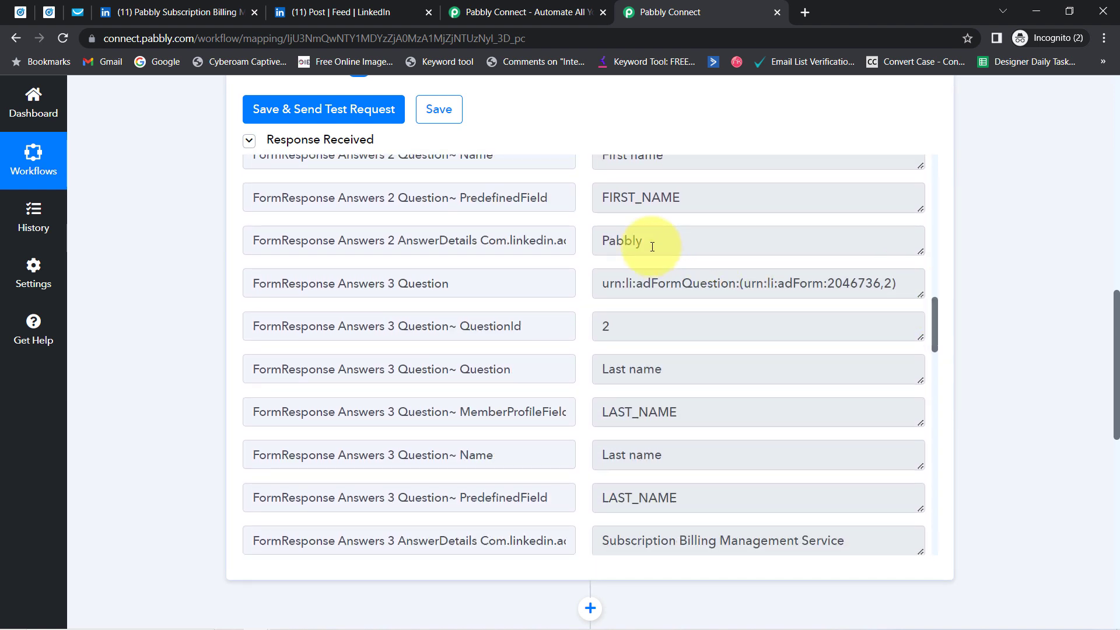
drag(649, 245, 581, 246)
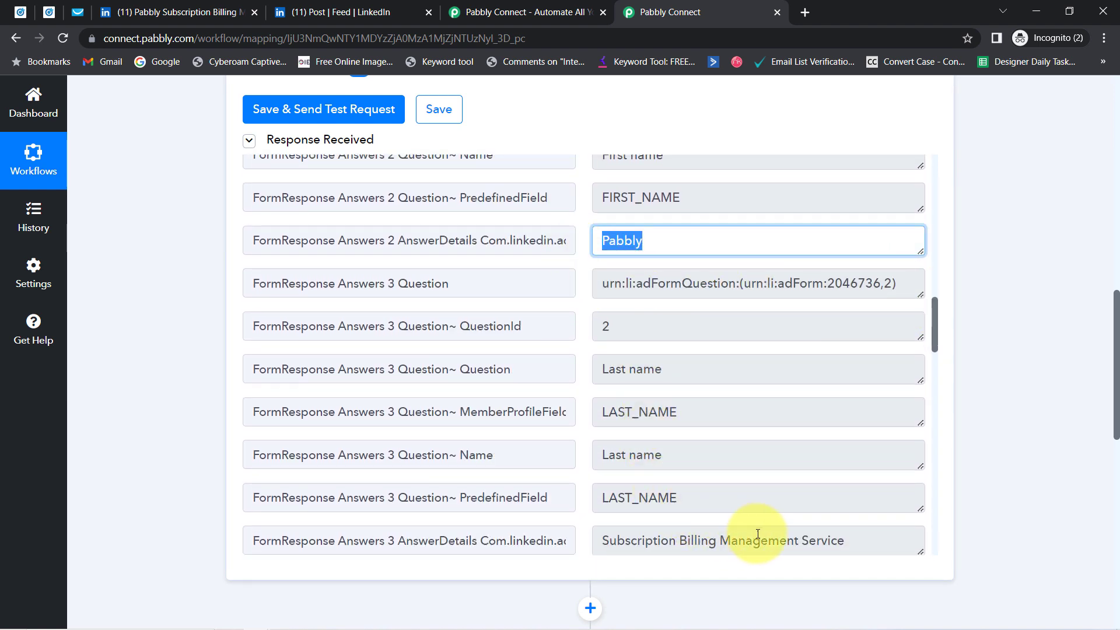
drag(827, 542, 701, 467)
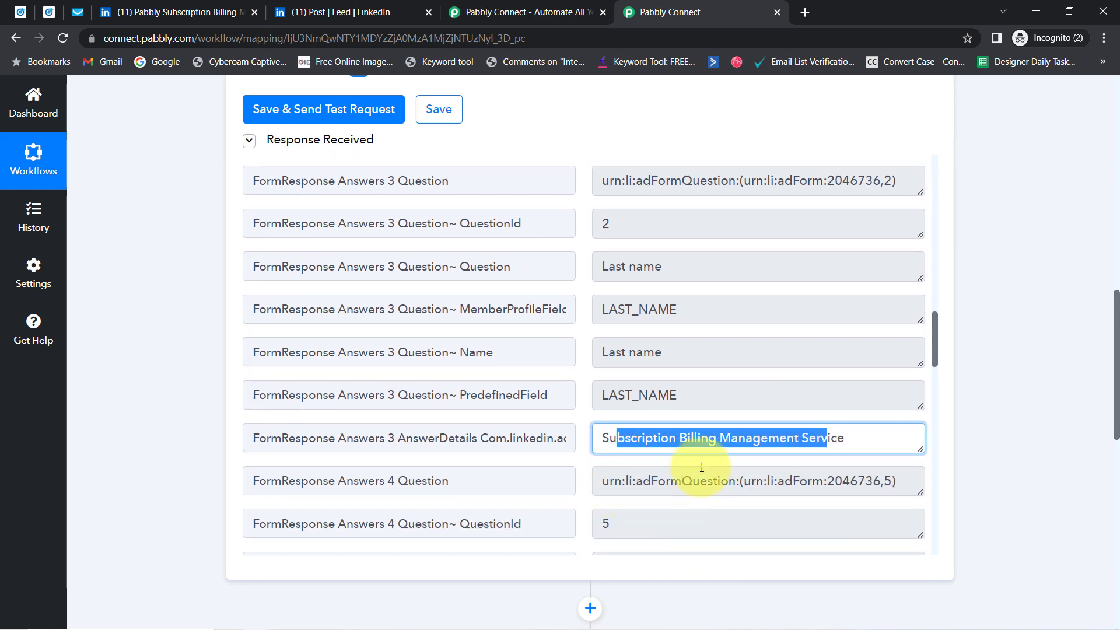
drag(931, 337, 940, 399)
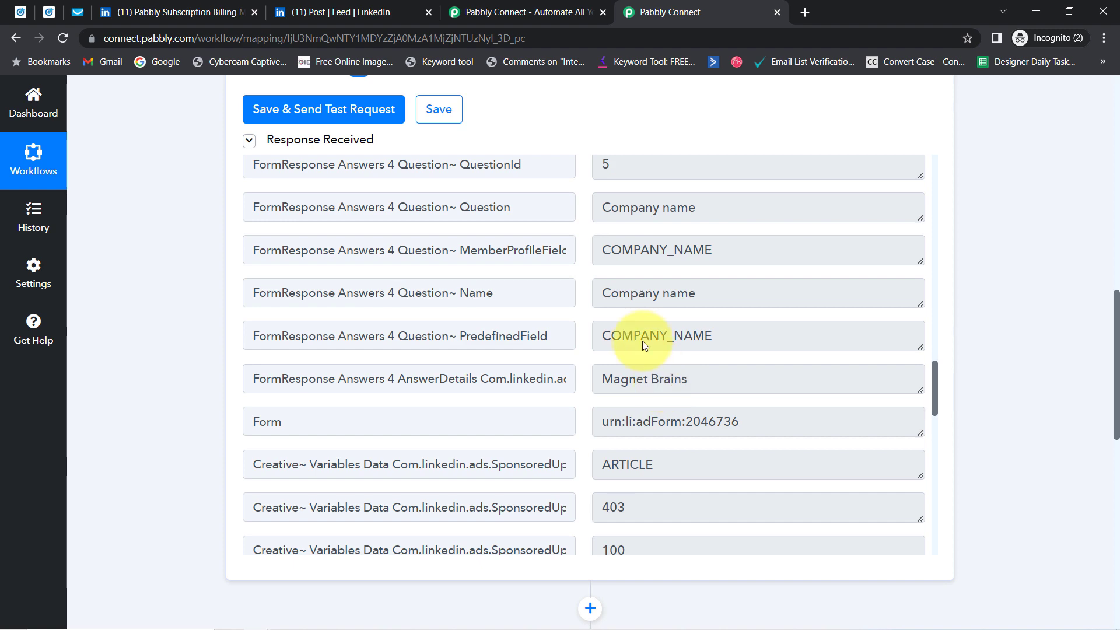
Step: Close LinkedIn's Edit intro dialog and both LinkedIn tabs, returning to the Pabbly Connect workflow
click(45, 12)
click(175, 12)
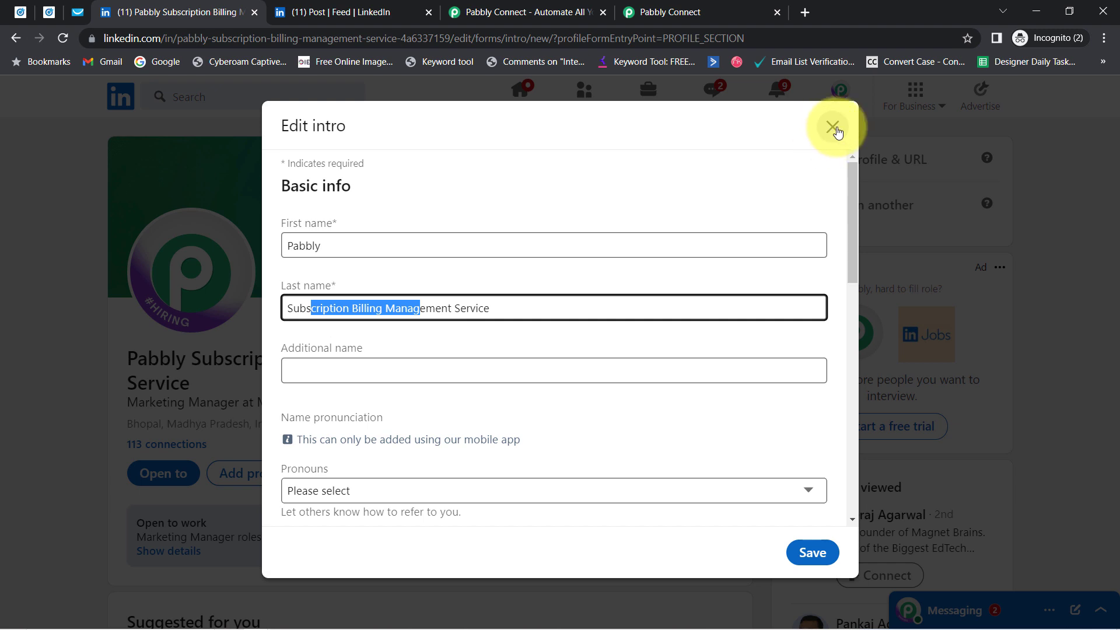
click(832, 127)
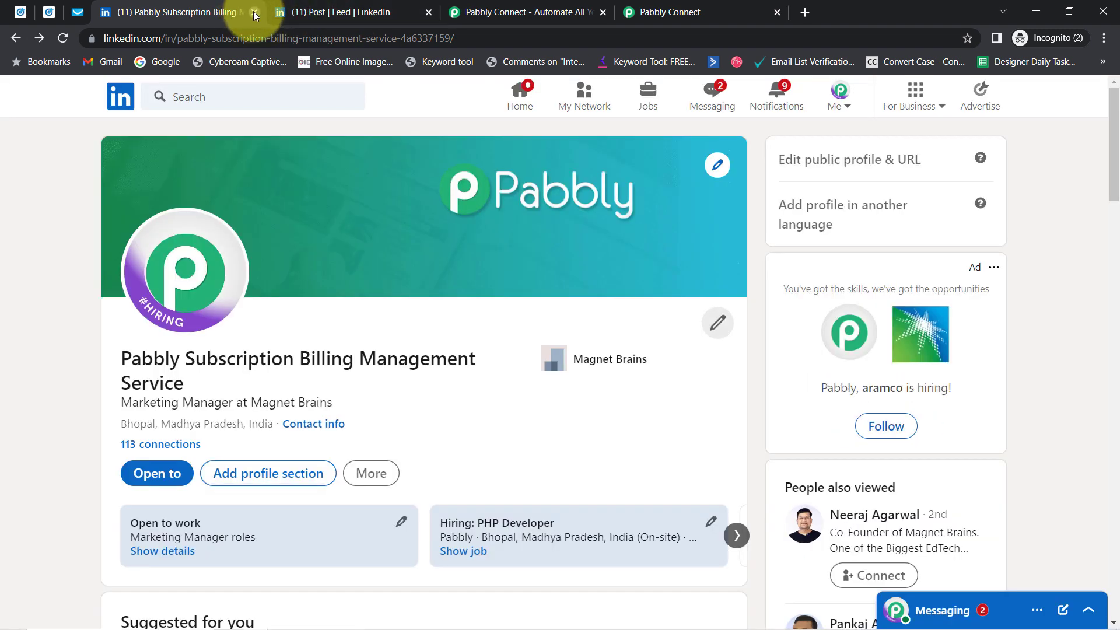
click(254, 12)
click(254, 12)
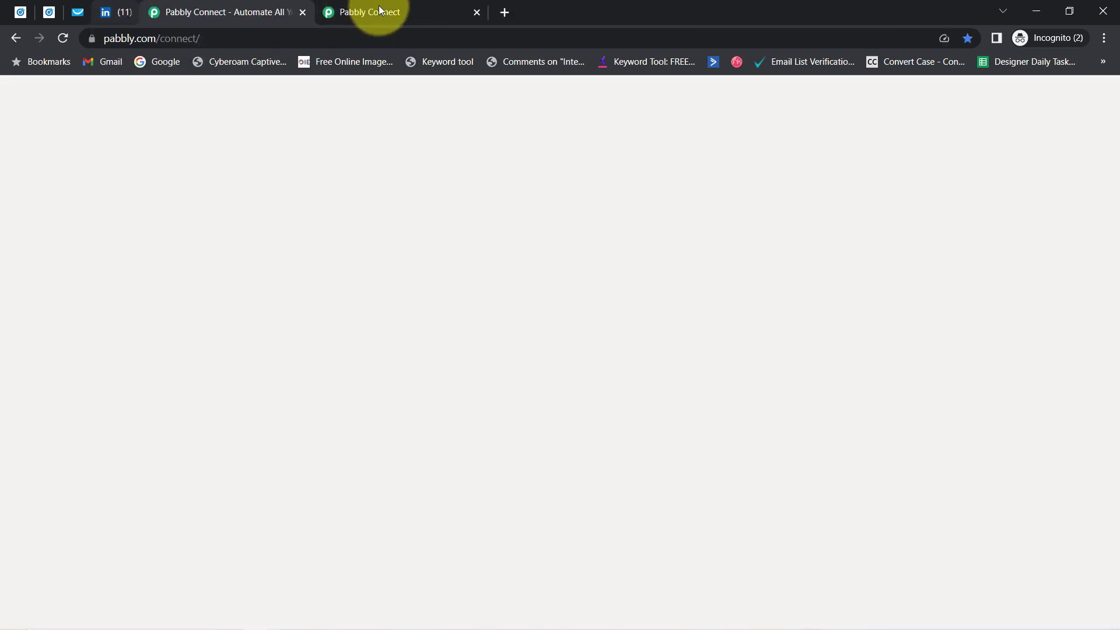
click(370, 13)
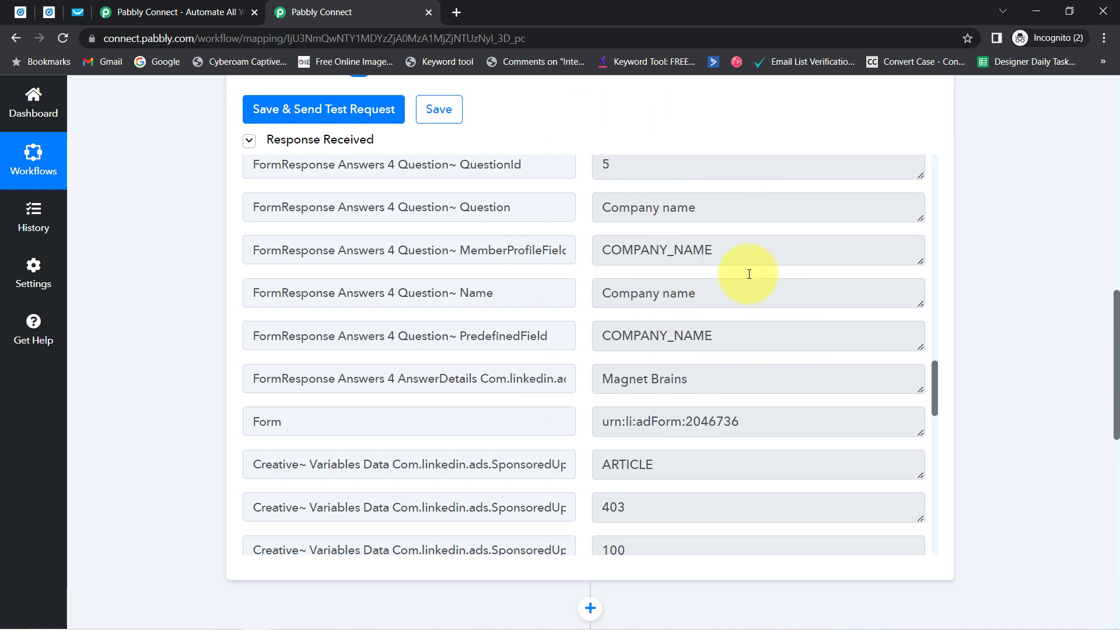
Step: Set the GetResponse action event to Create Contact and start adding a new connection
scroll(1108, 438, down, 4)
scroll(1111, 409, down, 3)
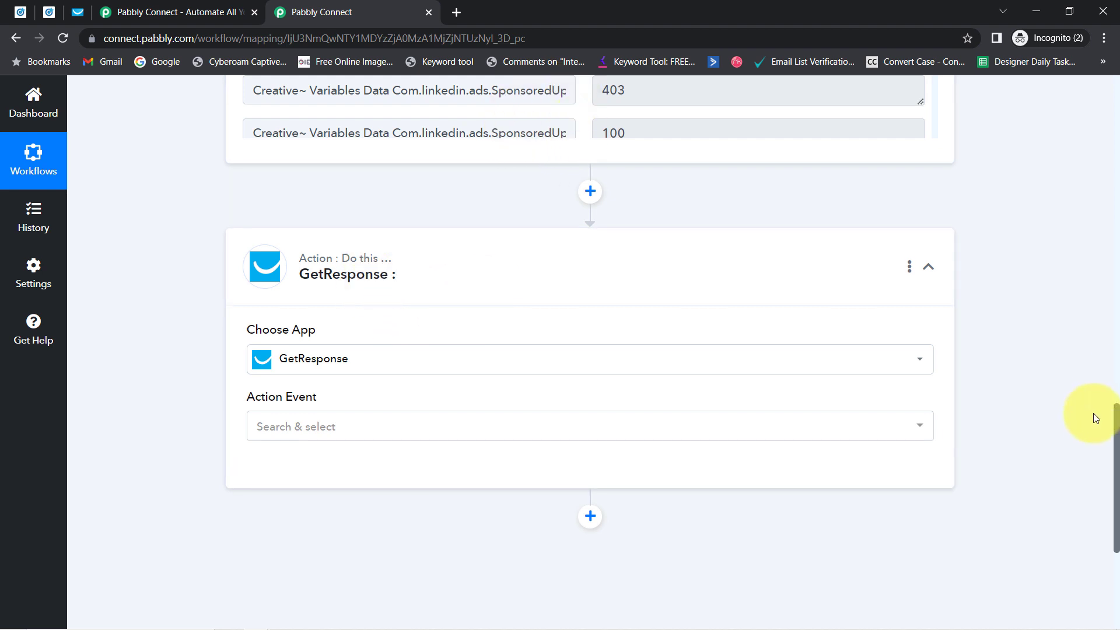
drag(1115, 424, 1115, 459)
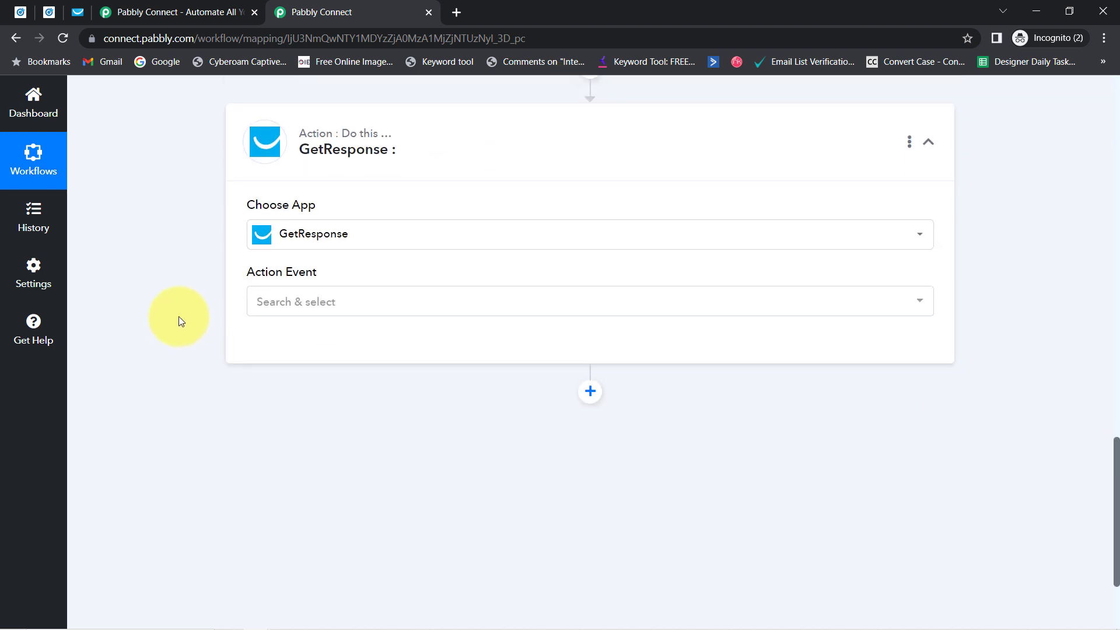
click(299, 303)
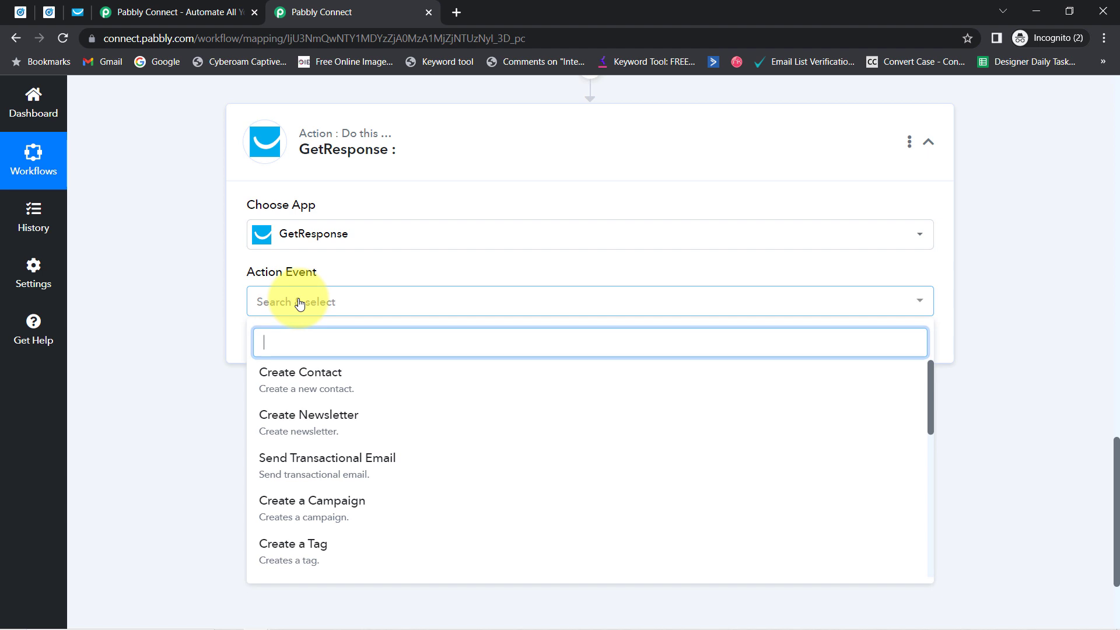
click(300, 375)
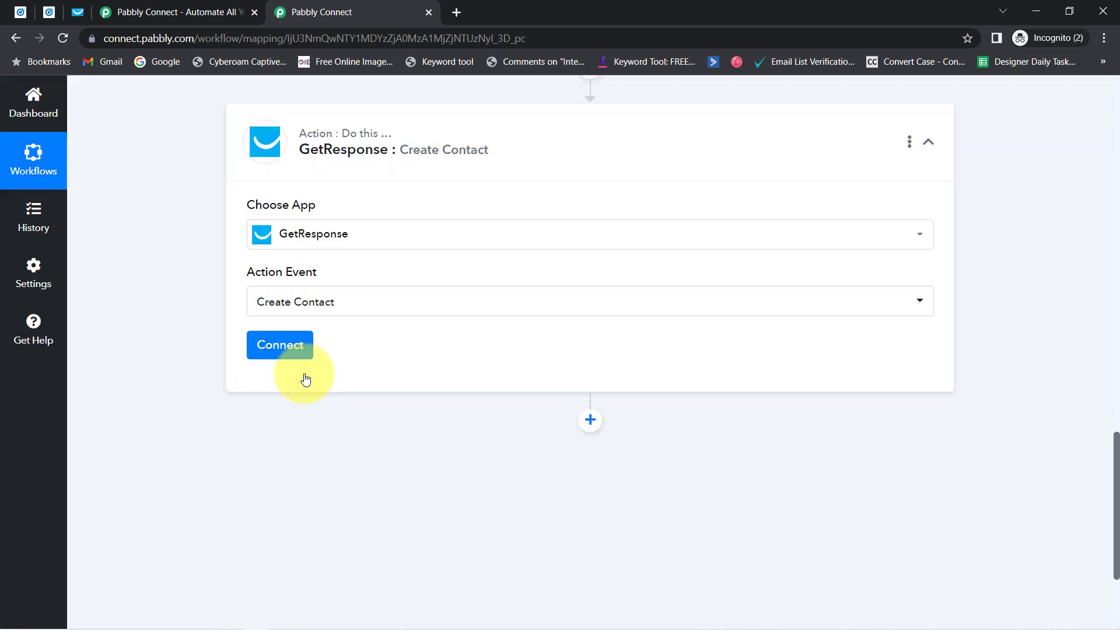
click(275, 350)
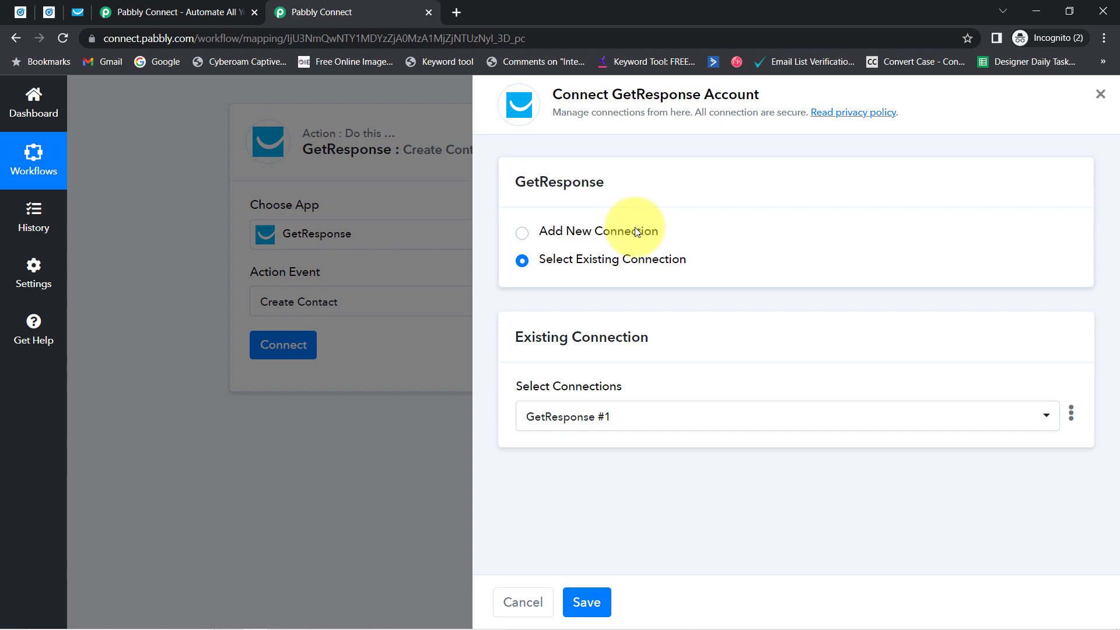
click(637, 233)
Step: Open the 'here' API key help link in a new tab and go to it
drag(623, 95, 700, 94)
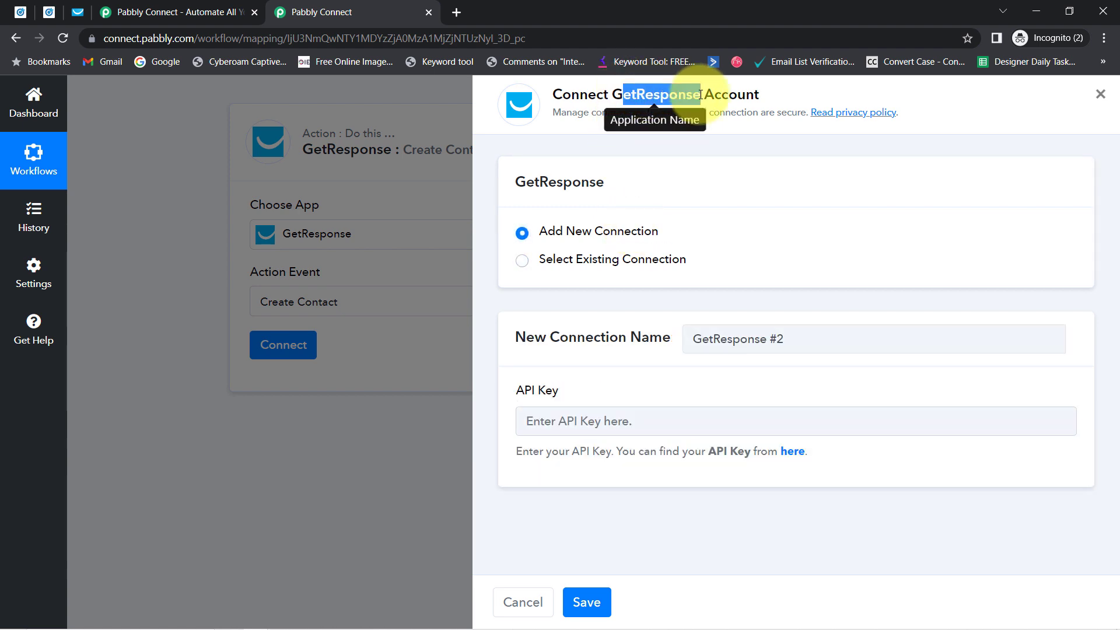
drag(512, 336, 639, 348)
drag(532, 388, 559, 390)
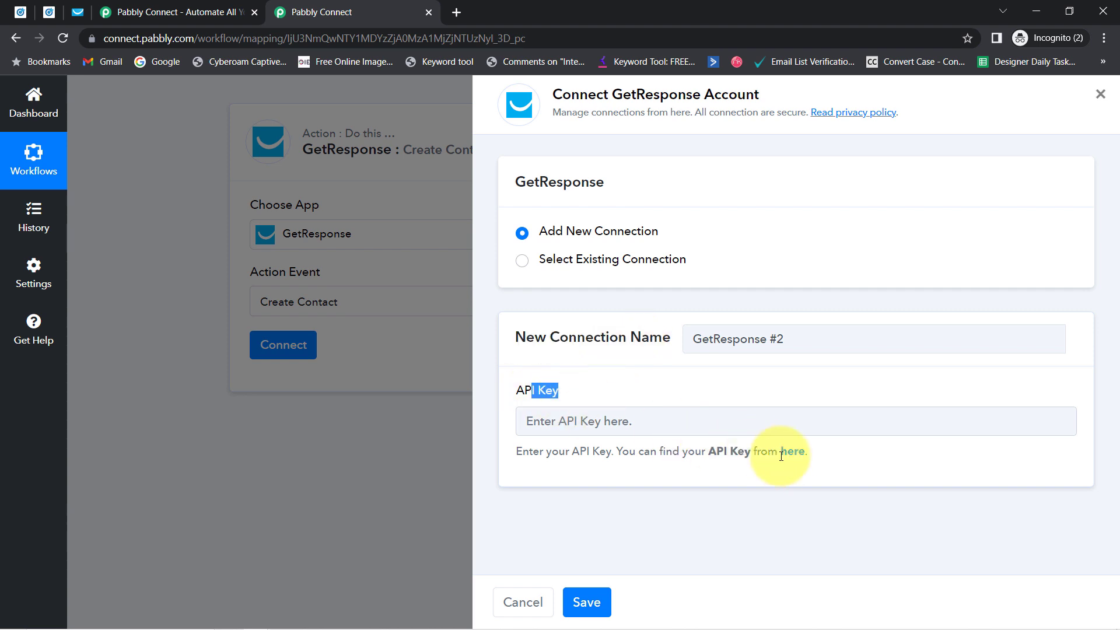
right_click(789, 457)
click(818, 463)
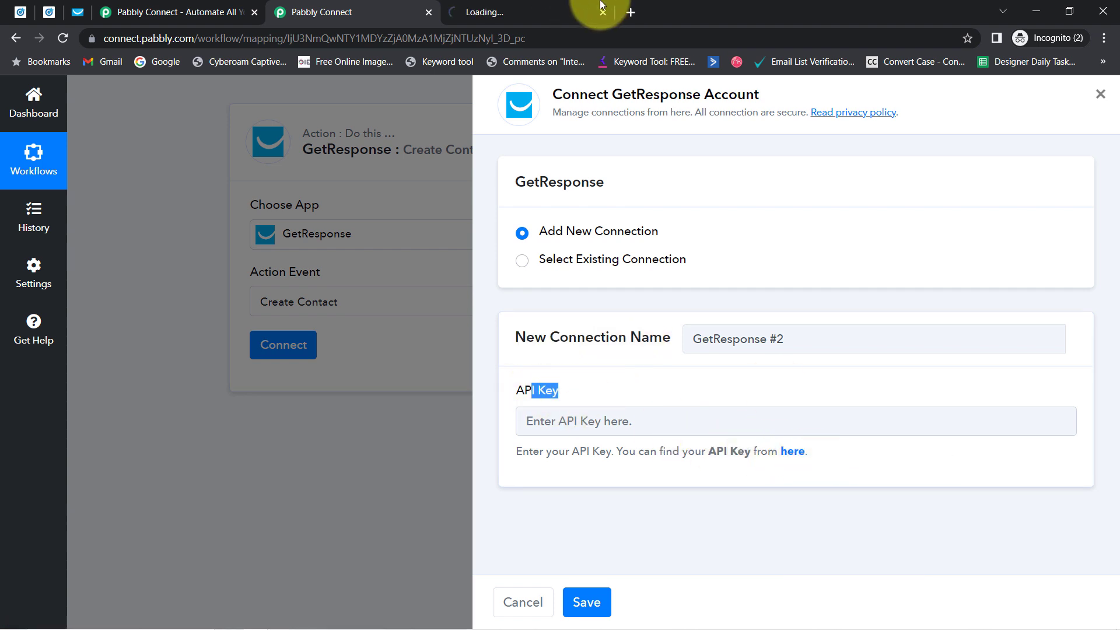
click(516, 6)
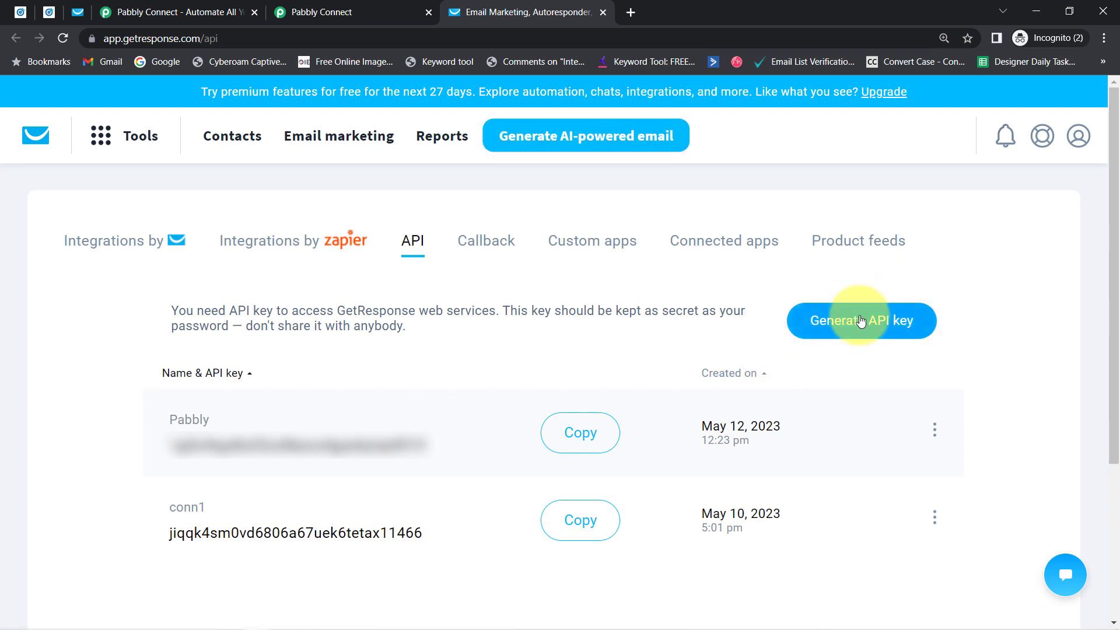
Step: Copy the GetResponse API key named Pabbly
click(579, 440)
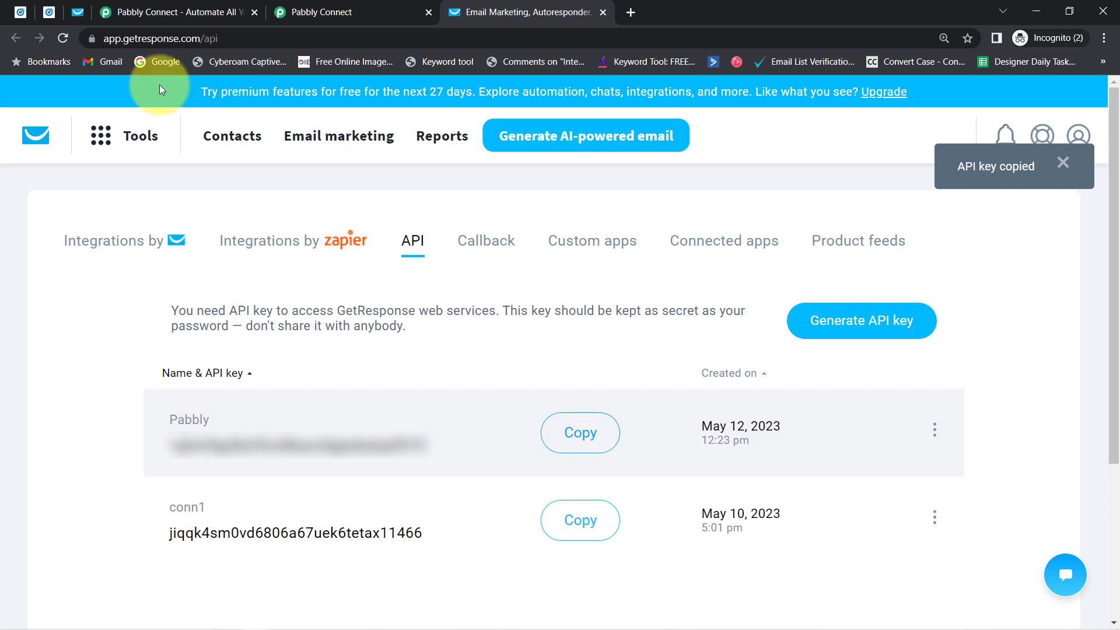
Step: Paste the copied API key into the API Key field and save the GetResponse connection
click(343, 8)
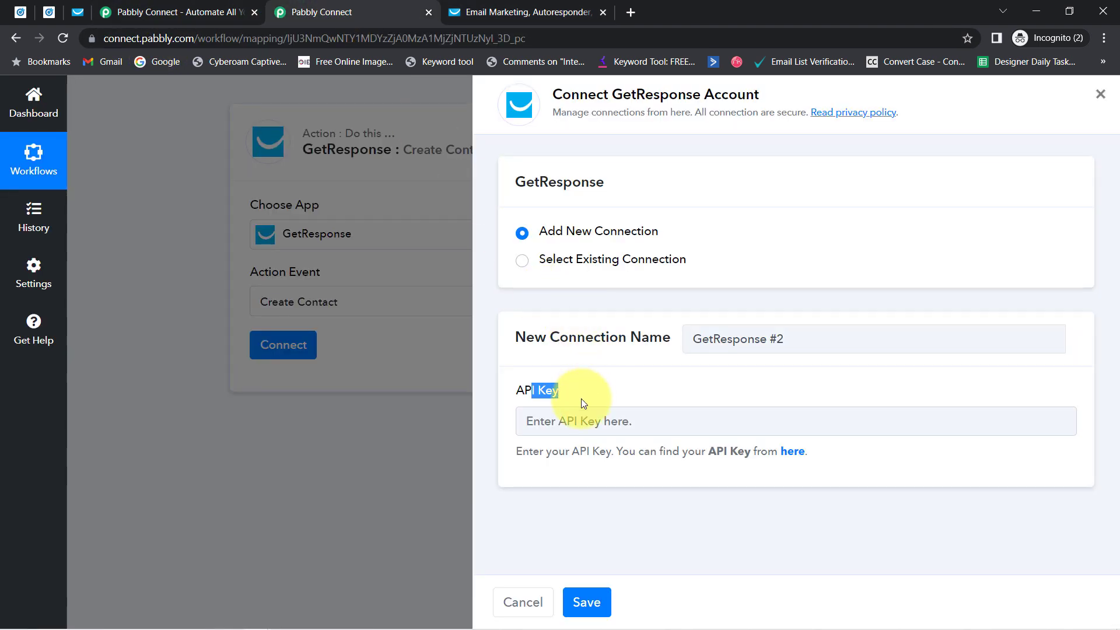
click(570, 420)
key(ctrl+v)
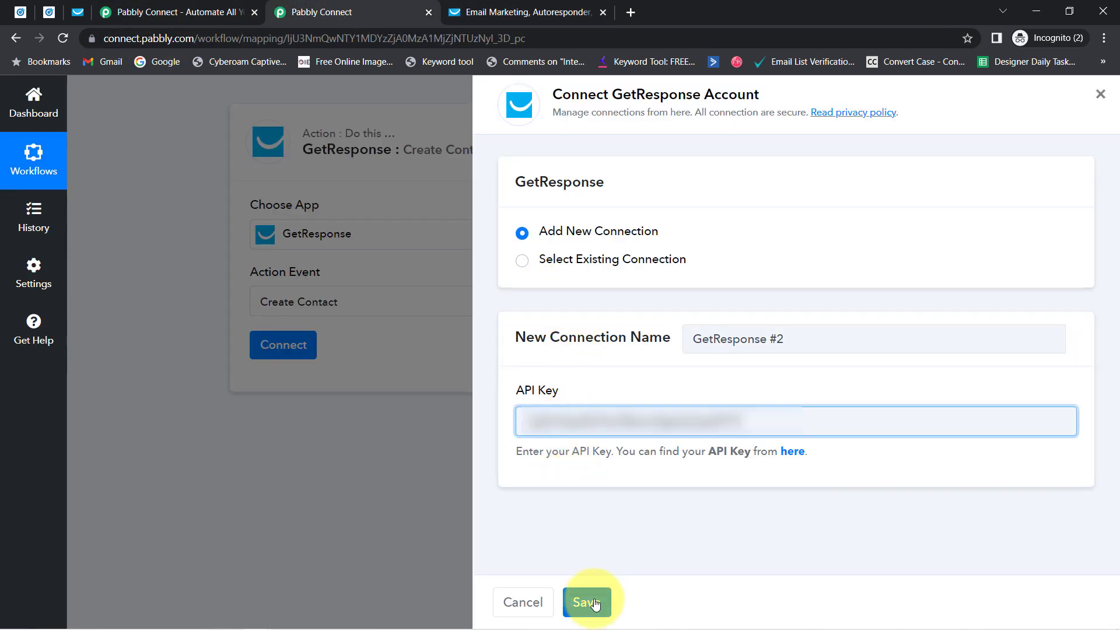
click(595, 604)
click(254, 12)
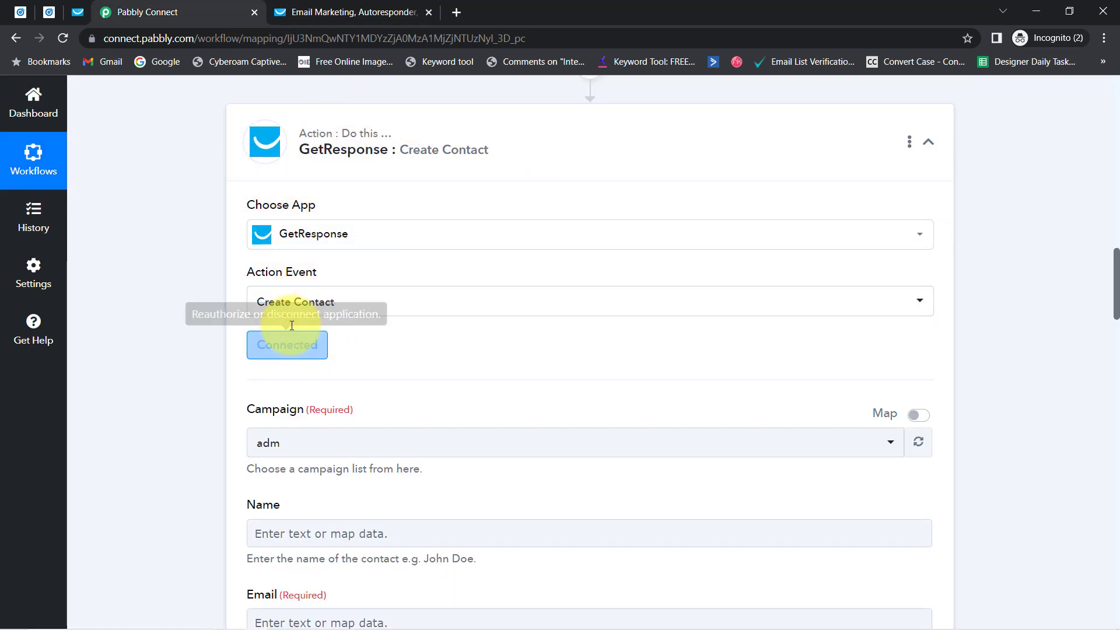
drag(1117, 301, 1110, 325)
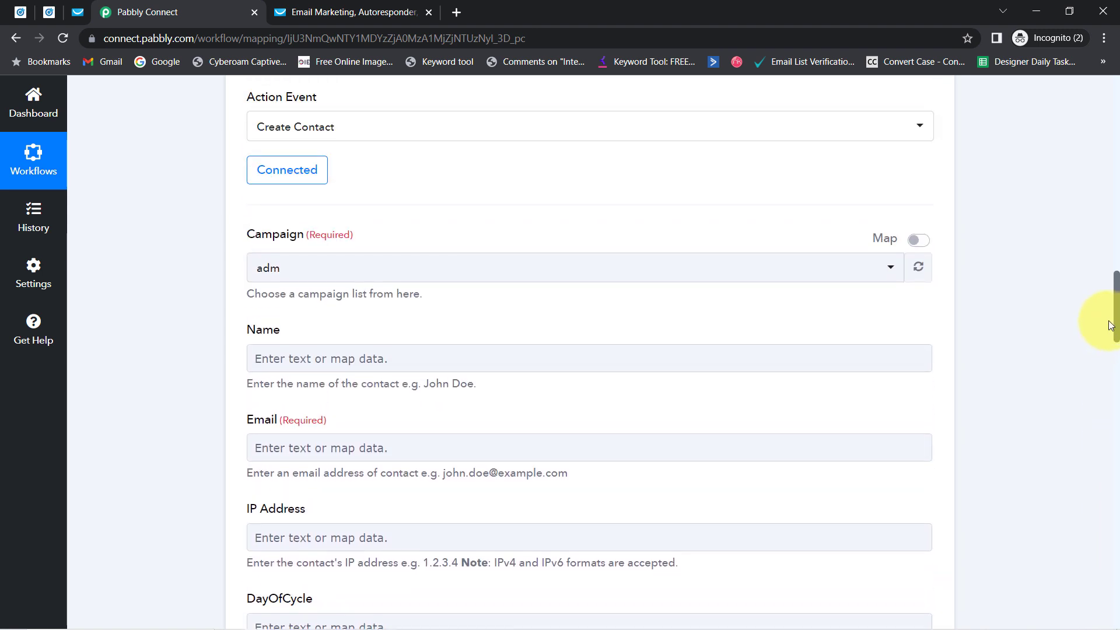
scroll(1110, 325, down, 1)
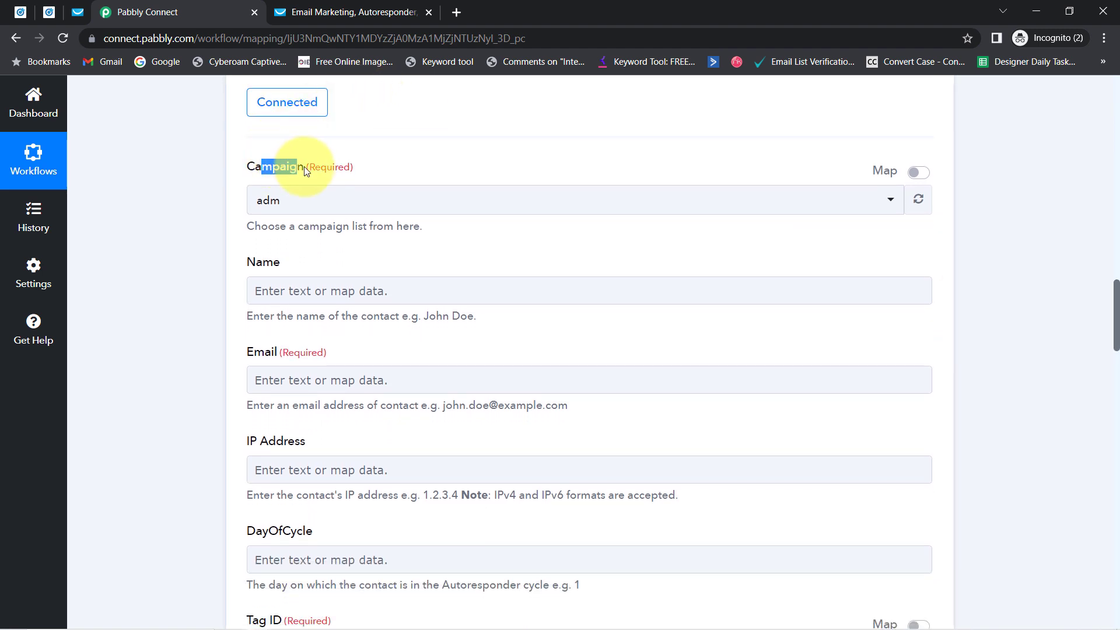
click(283, 202)
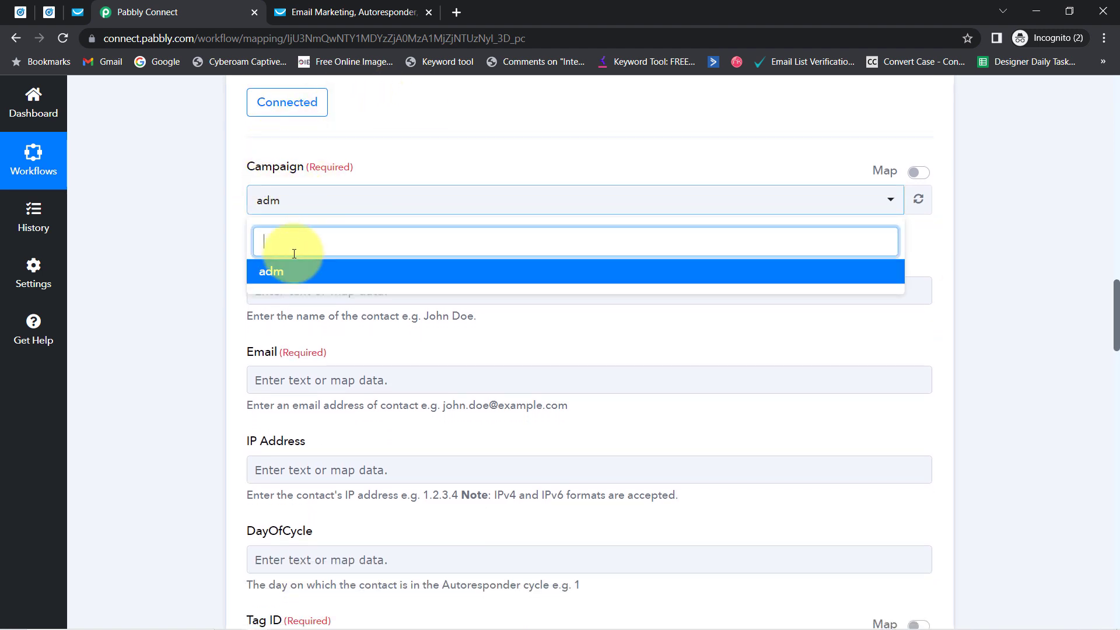
click(287, 282)
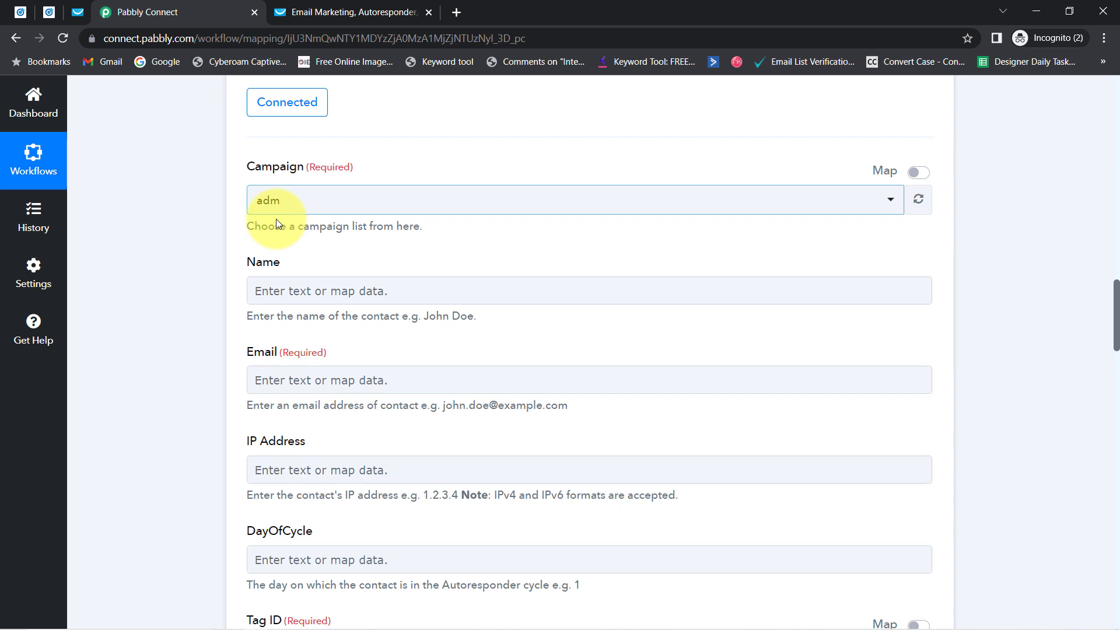
drag(265, 262, 281, 263)
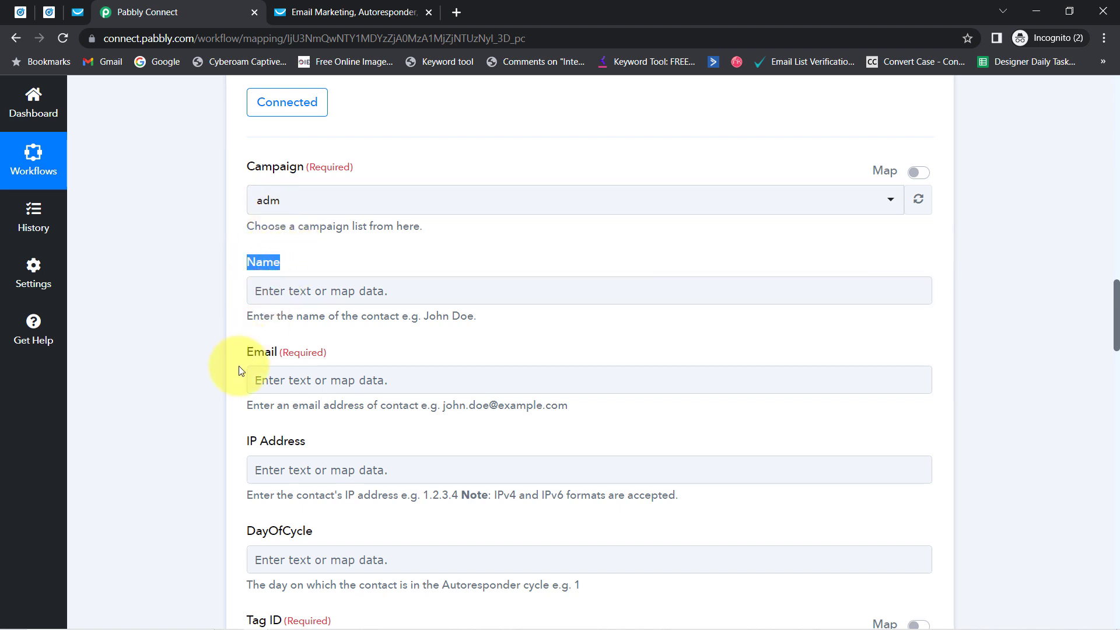
drag(254, 355, 300, 358)
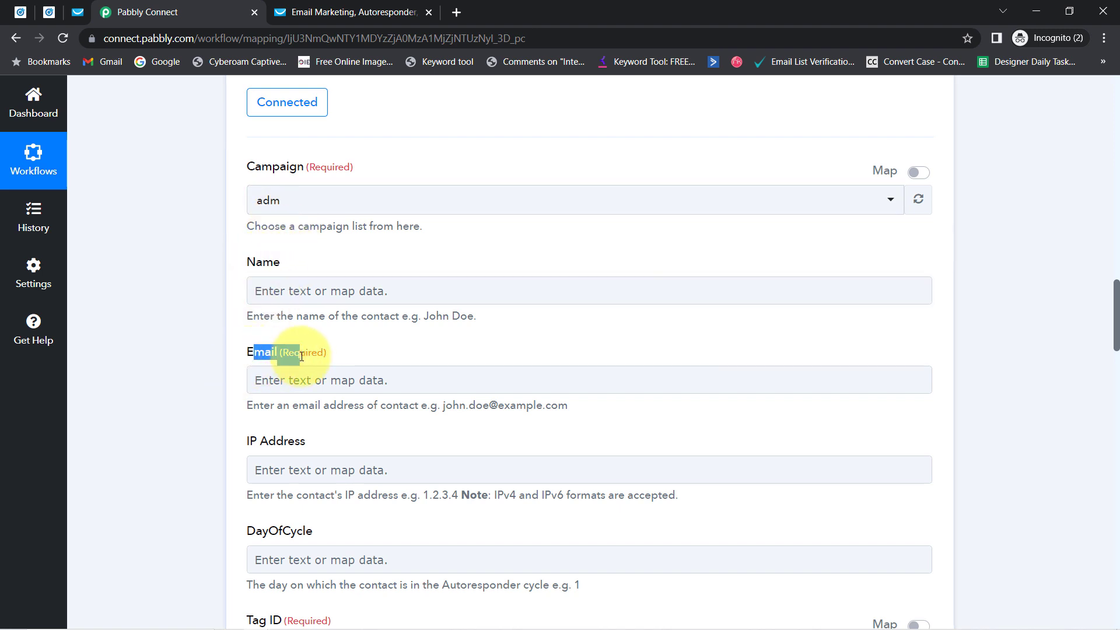
click(264, 295)
click(1083, 345)
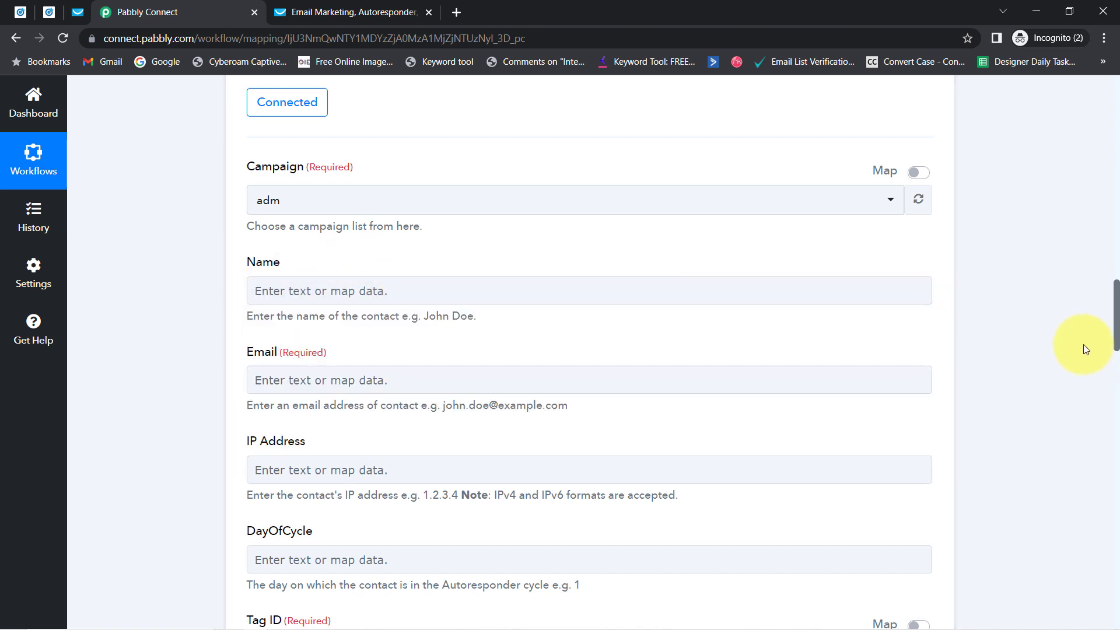
triple_click(1113, 309)
drag(1113, 303, 1097, 217)
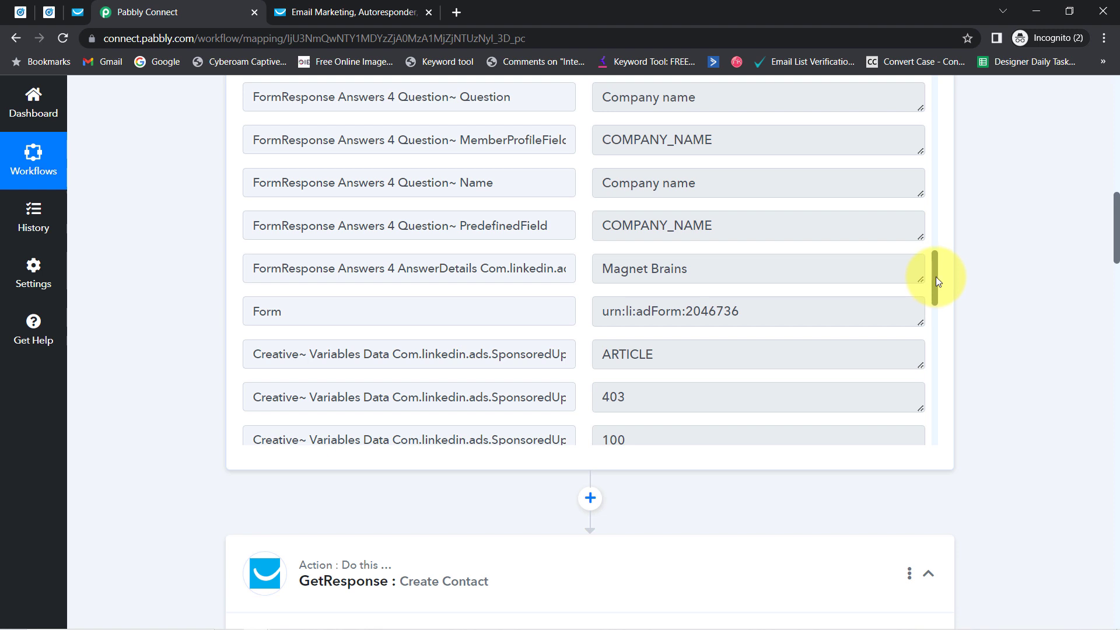
drag(936, 276, 927, 181)
double_click(622, 312)
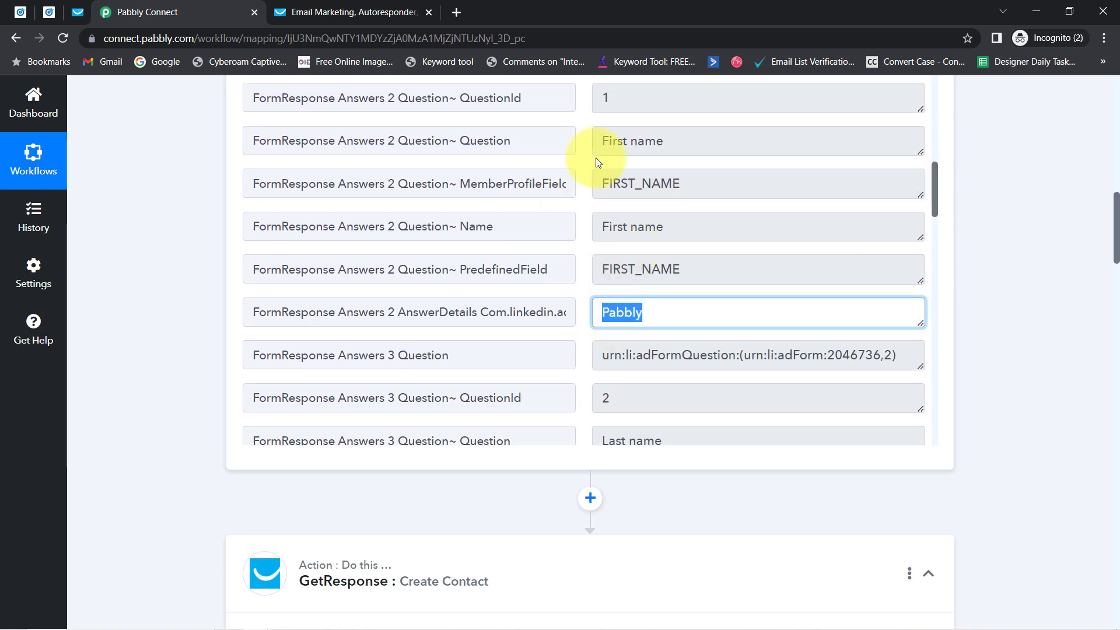
drag(1116, 250, 1116, 349)
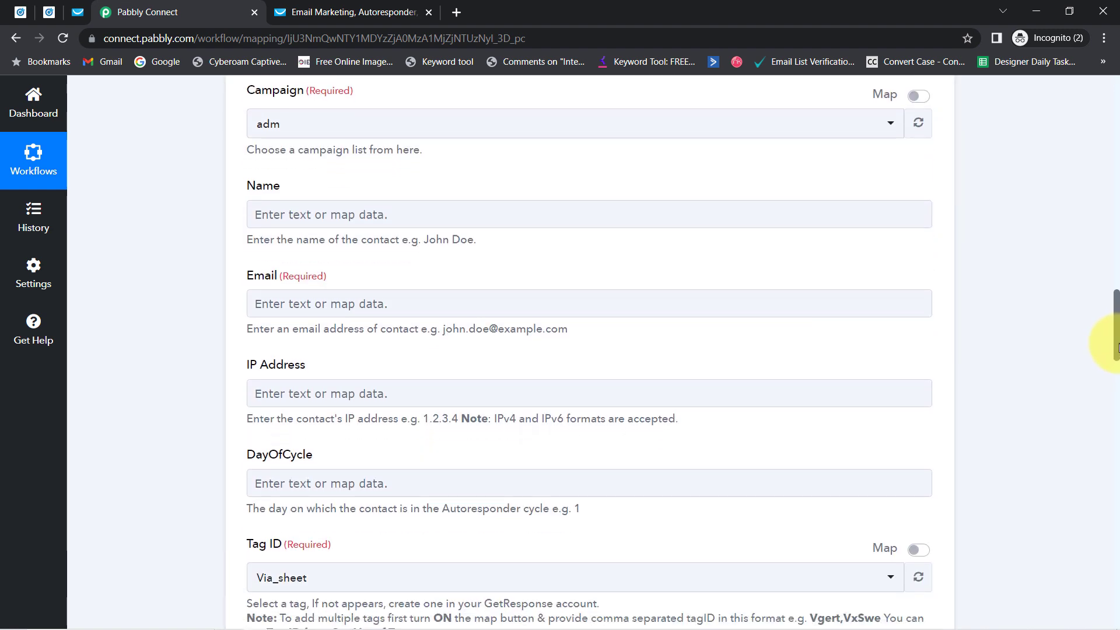
Step: Map the lead's First Name and Last Name answers into the contact's Name field
click(279, 218)
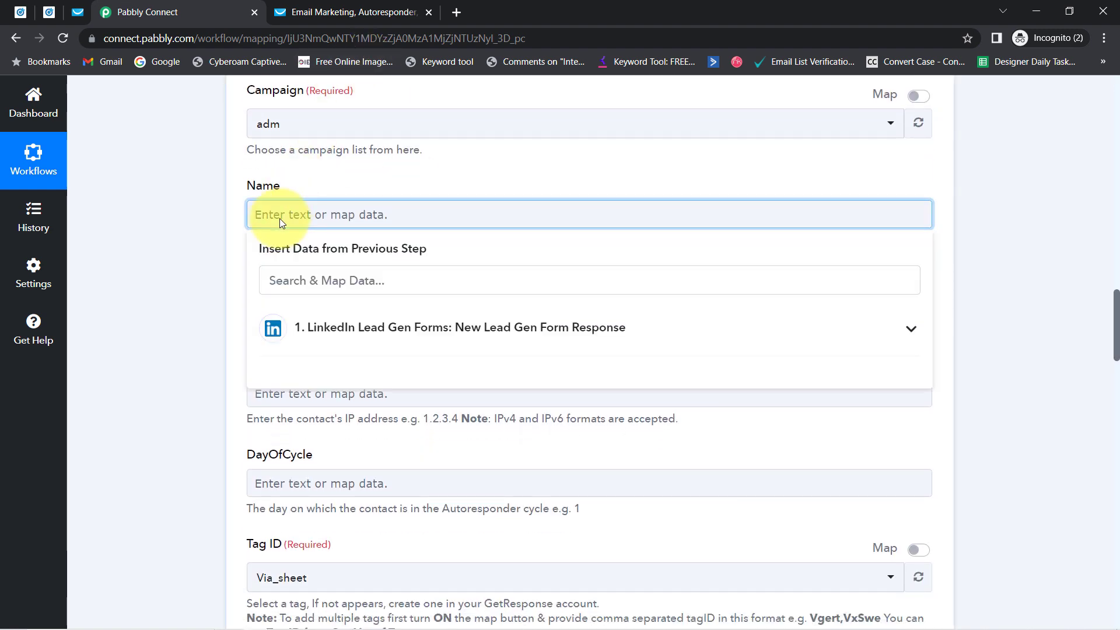
click(300, 327)
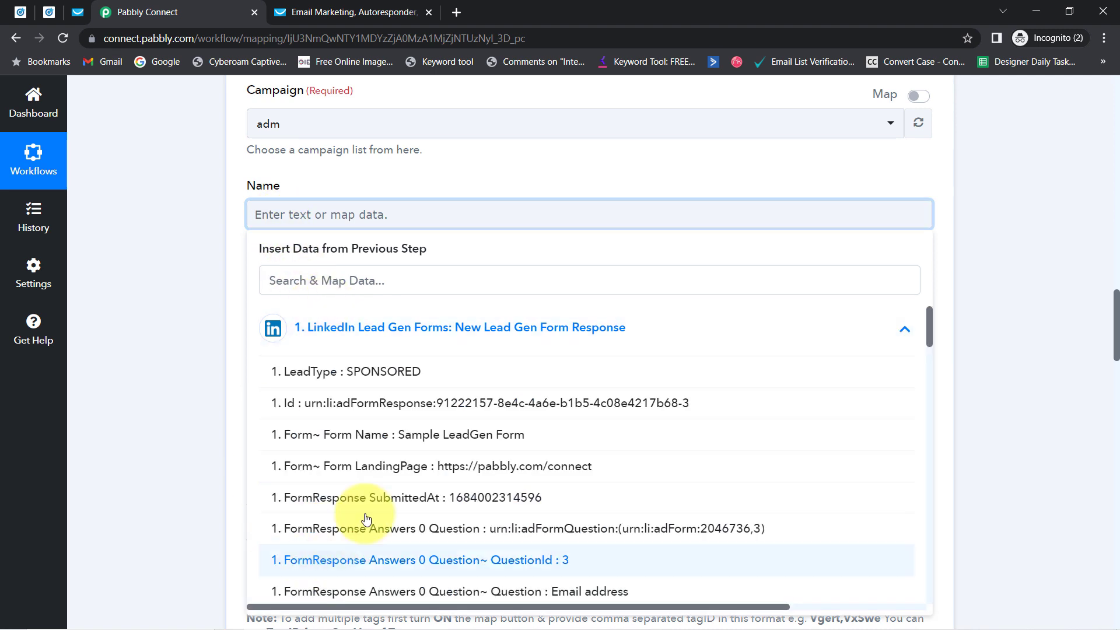
click(278, 284)
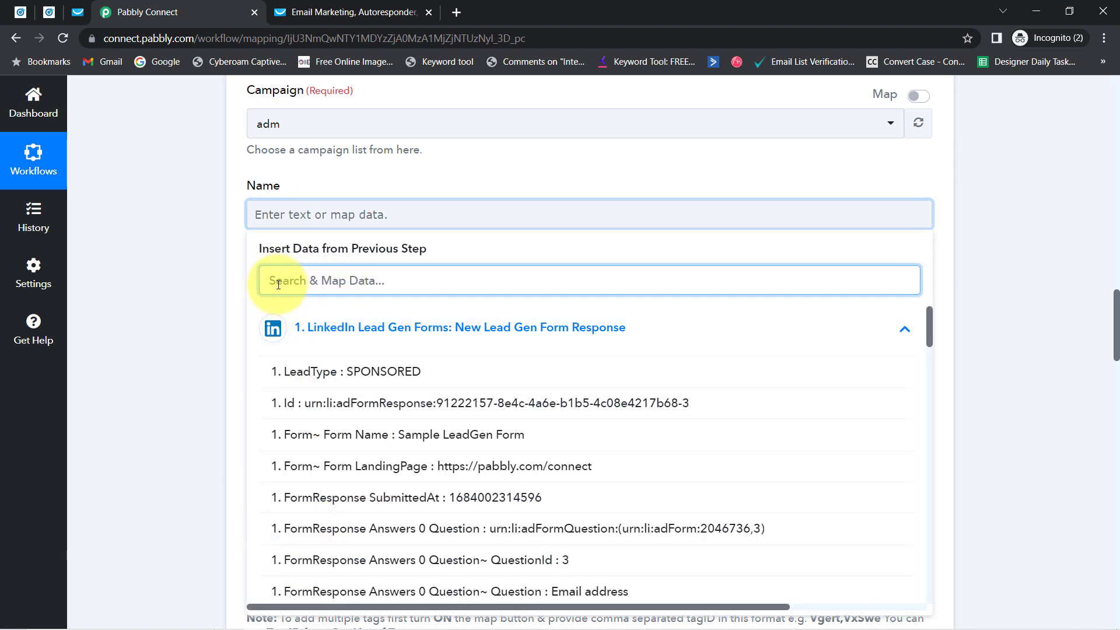
text(first)
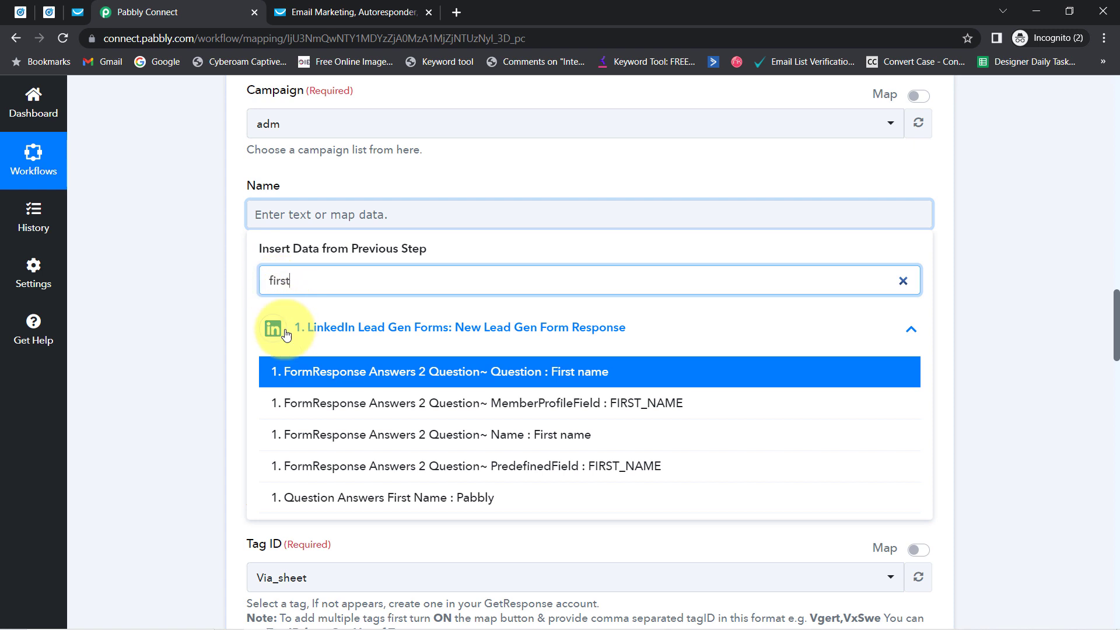
click(459, 497)
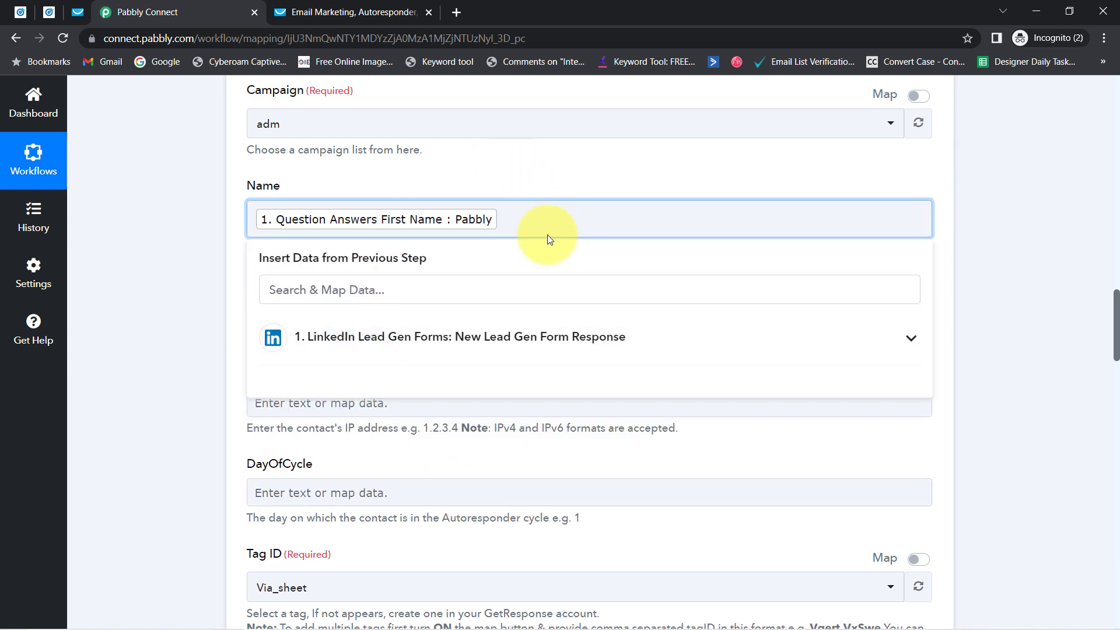
click(313, 285)
text(las)
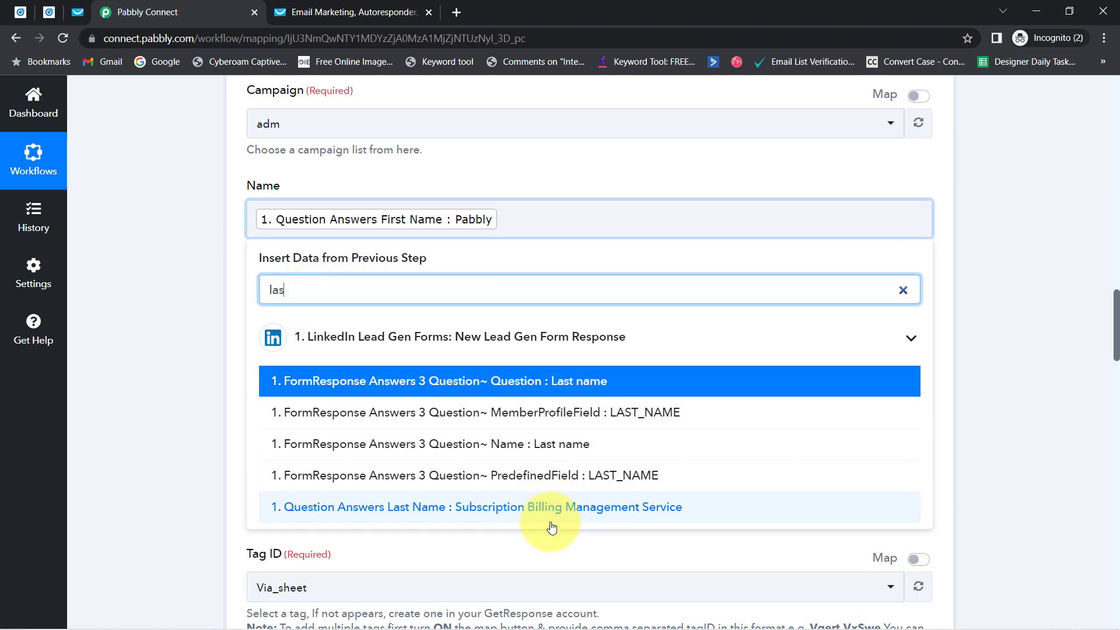
click(574, 510)
click(574, 509)
click(152, 391)
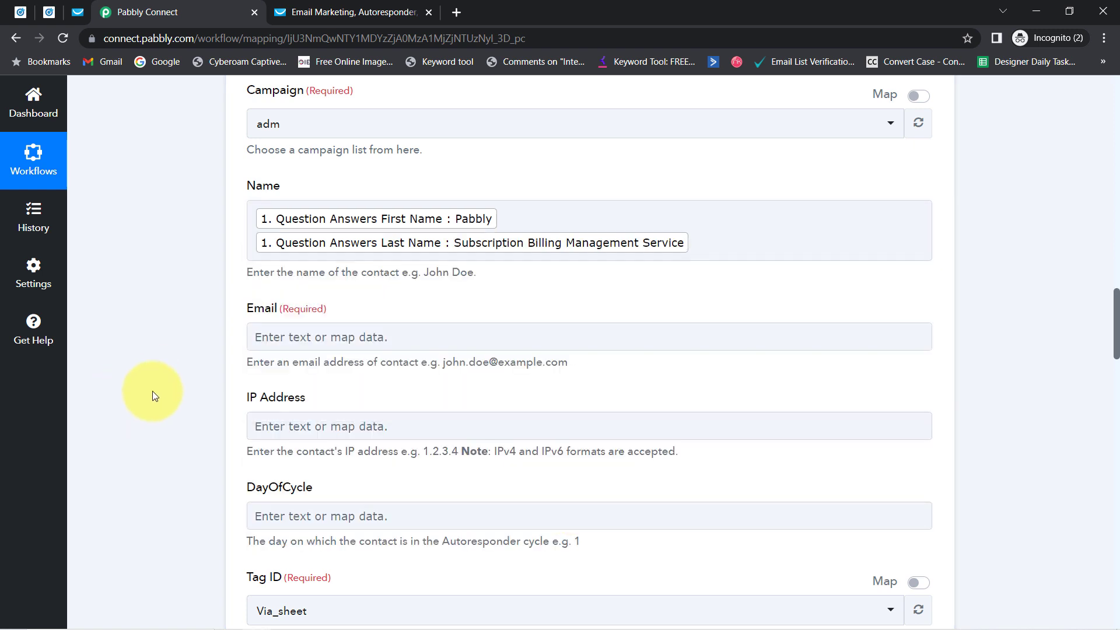
Step: Map the lead's Email Address answer into the contact's Email field
click(268, 344)
click(313, 400)
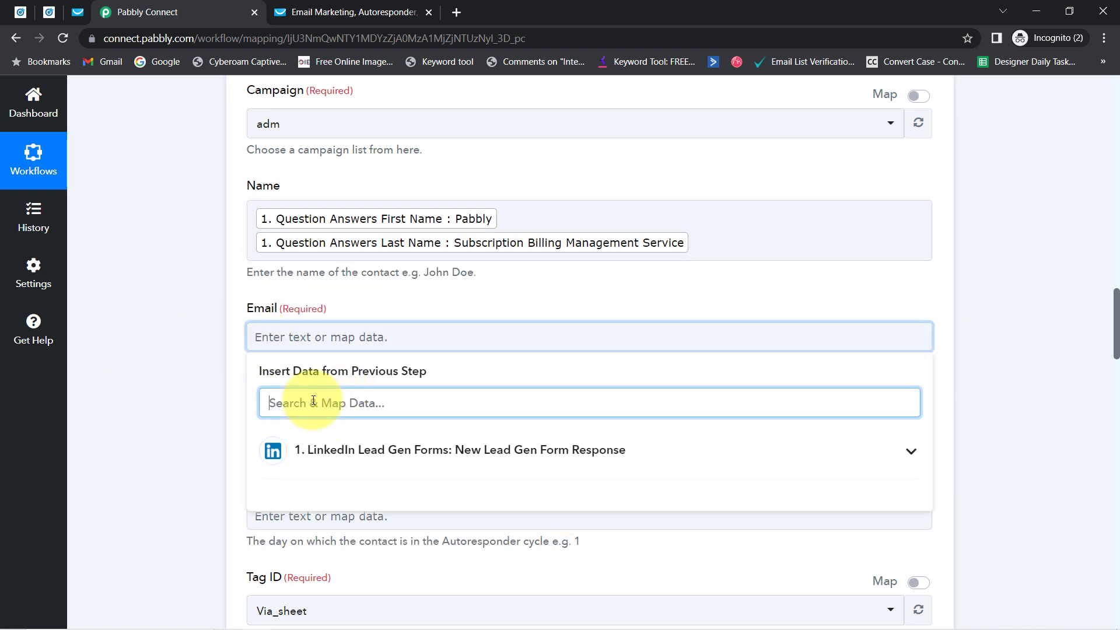
text(@)
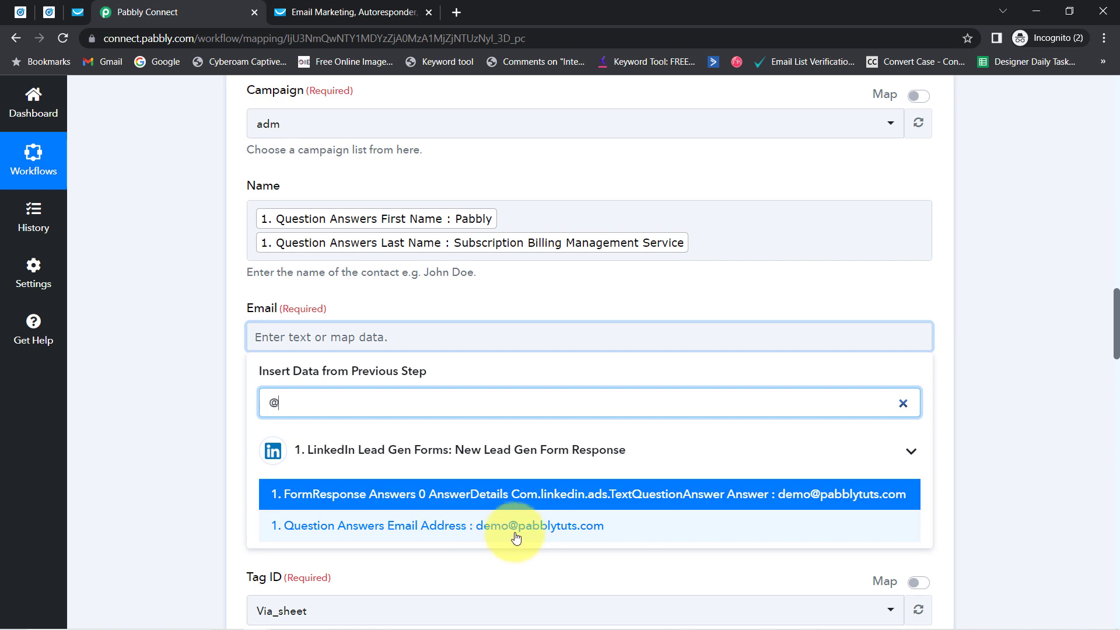
click(506, 537)
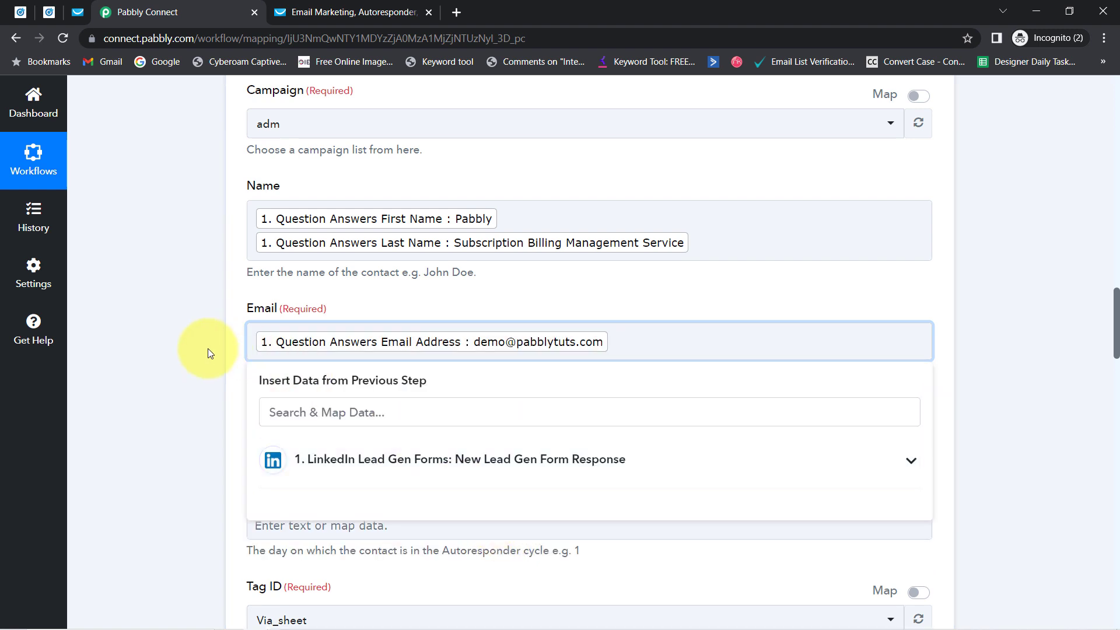
click(209, 350)
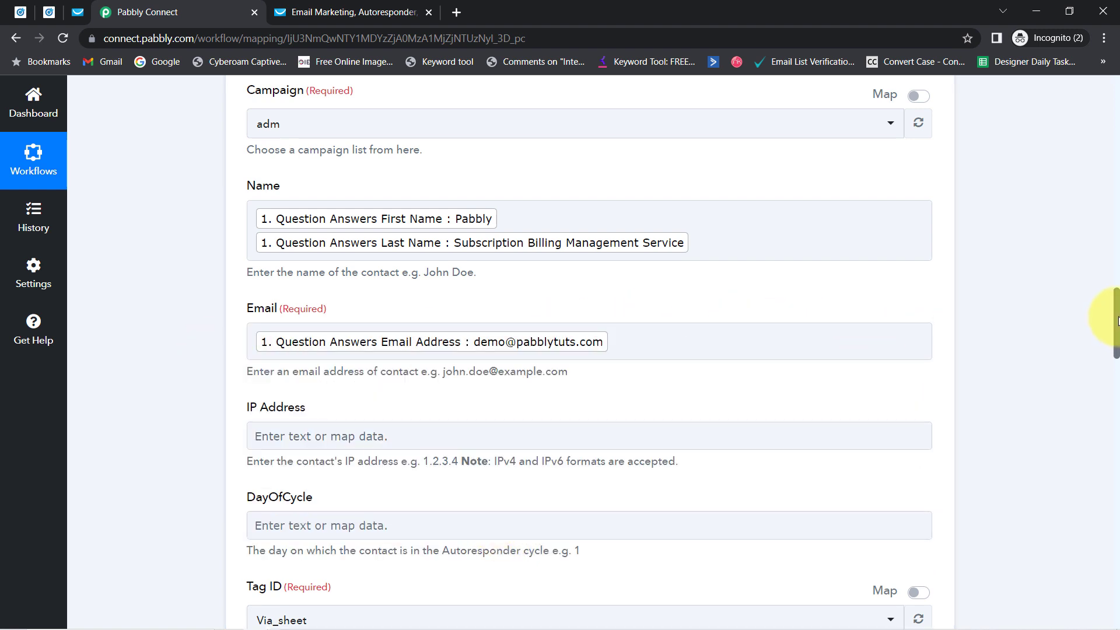
drag(1117, 325, 1116, 352)
Step: Check the required Tag ID dropdown's tags, Via_sheet and Via_Webhook, then switch to GetResponse
click(278, 175)
drag(250, 164, 252, 193)
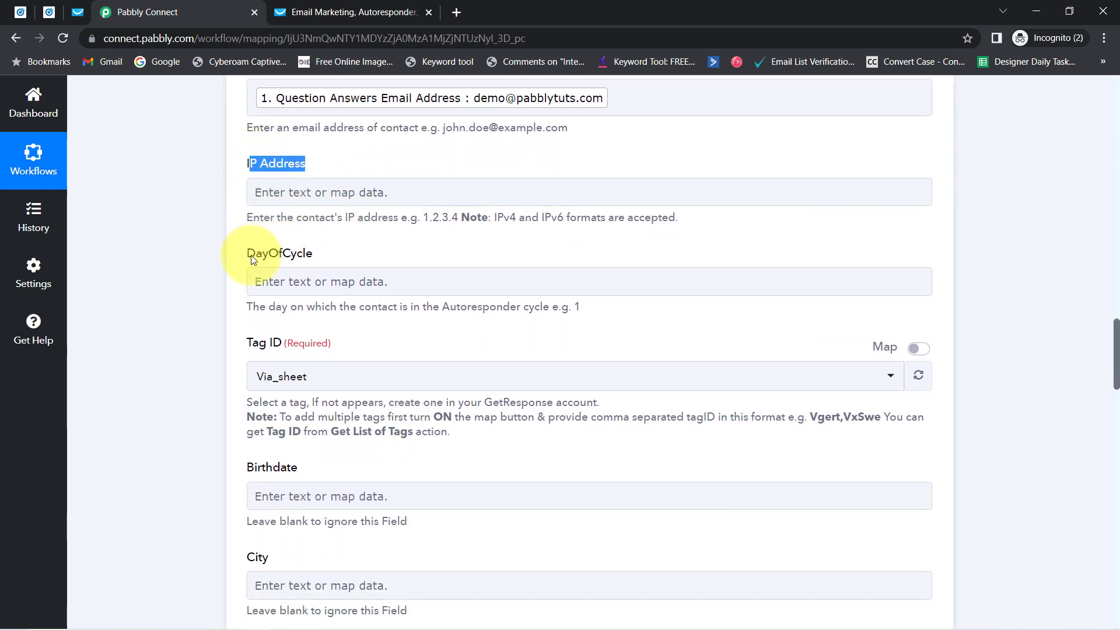
click(248, 347)
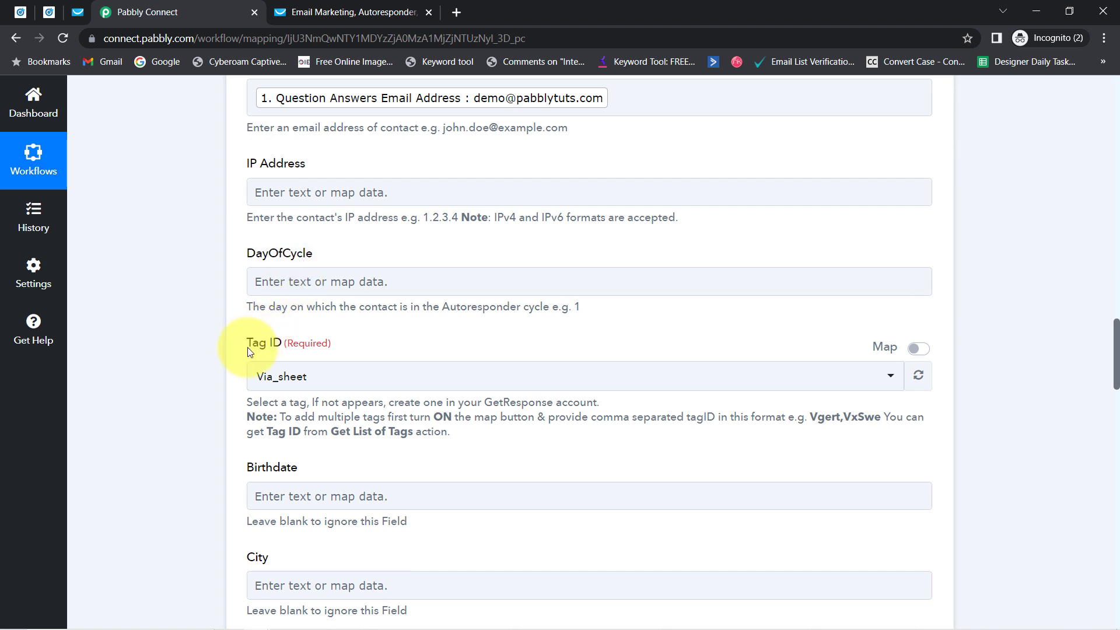
double_click(294, 344)
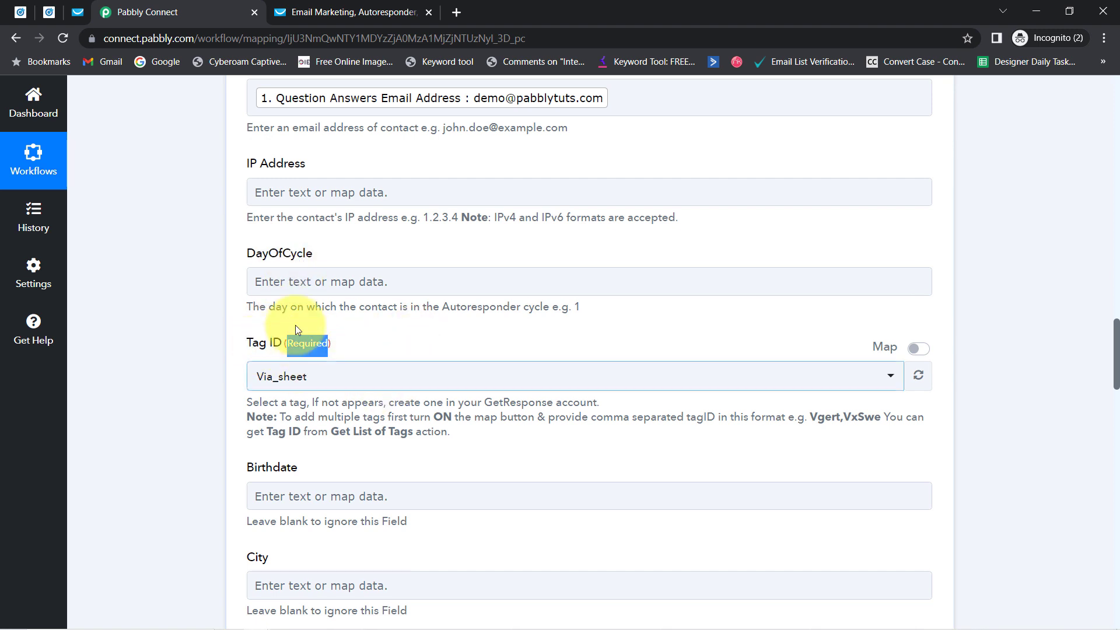
click(279, 382)
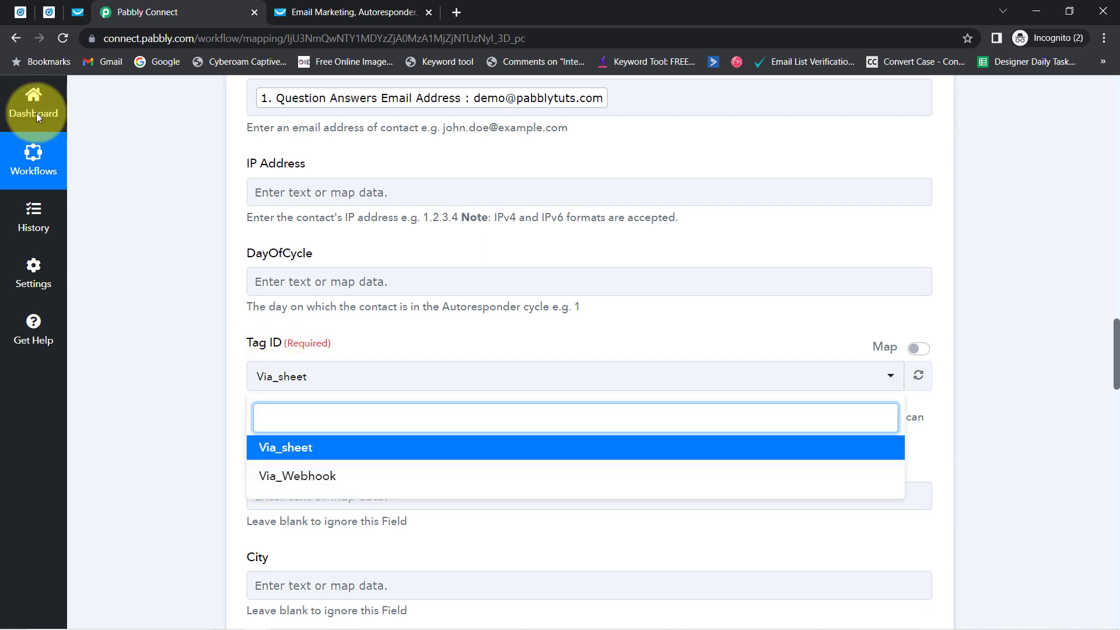
click(79, 8)
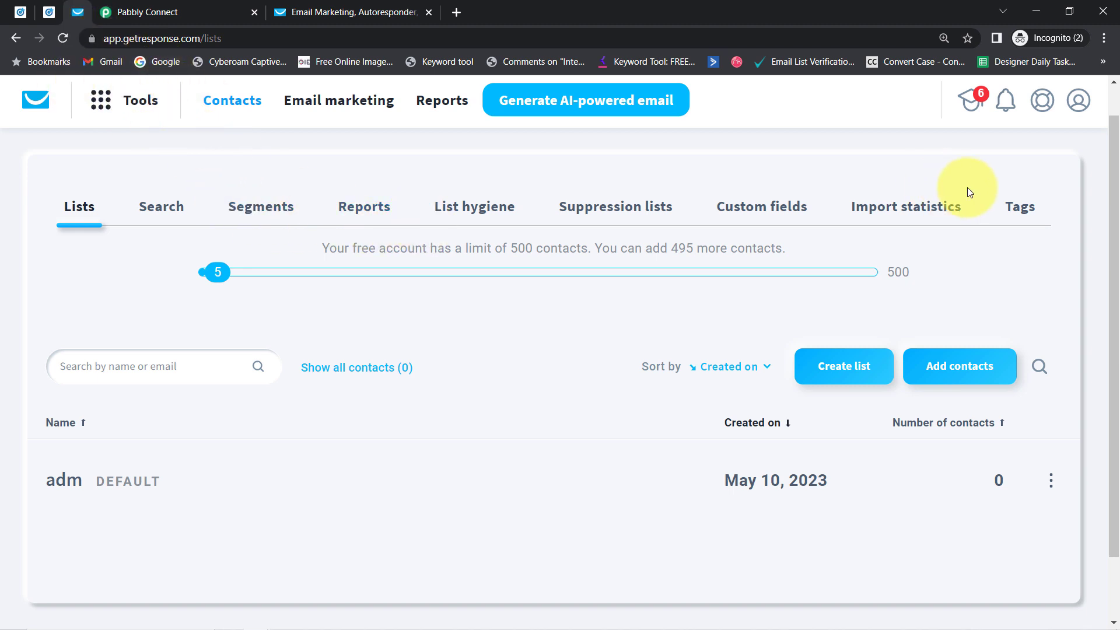
Step: View the Tags list in GetResponse Contacts, then return to the Pabbly Connect workflow
click(1008, 202)
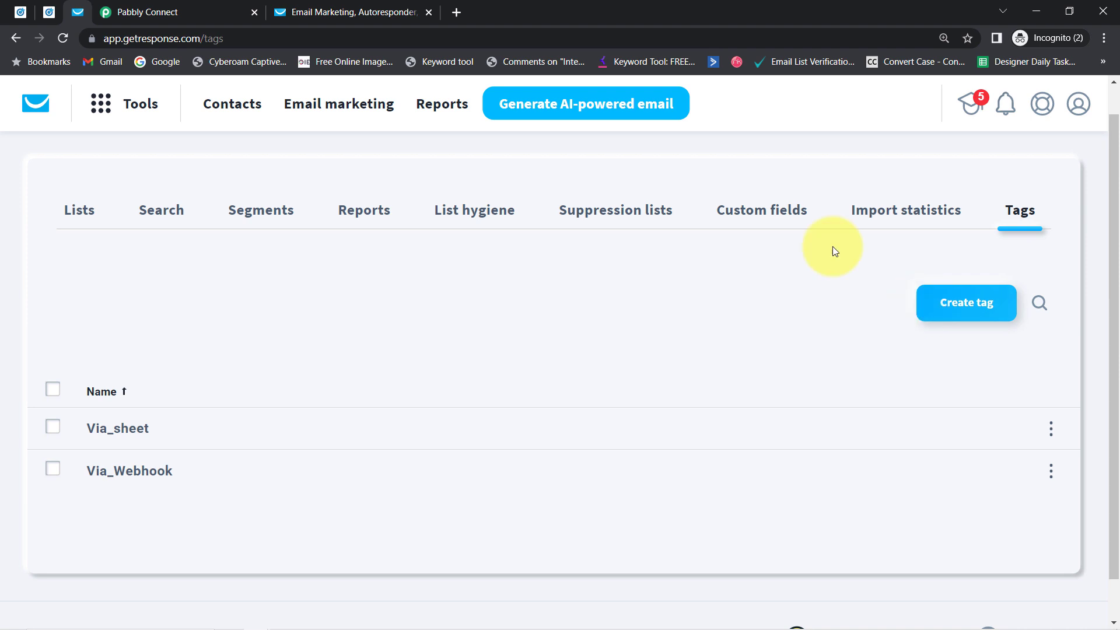
click(140, 12)
Step: Turn off mapping for Tag ID and choose the existing Via_Webhook tag
click(220, 359)
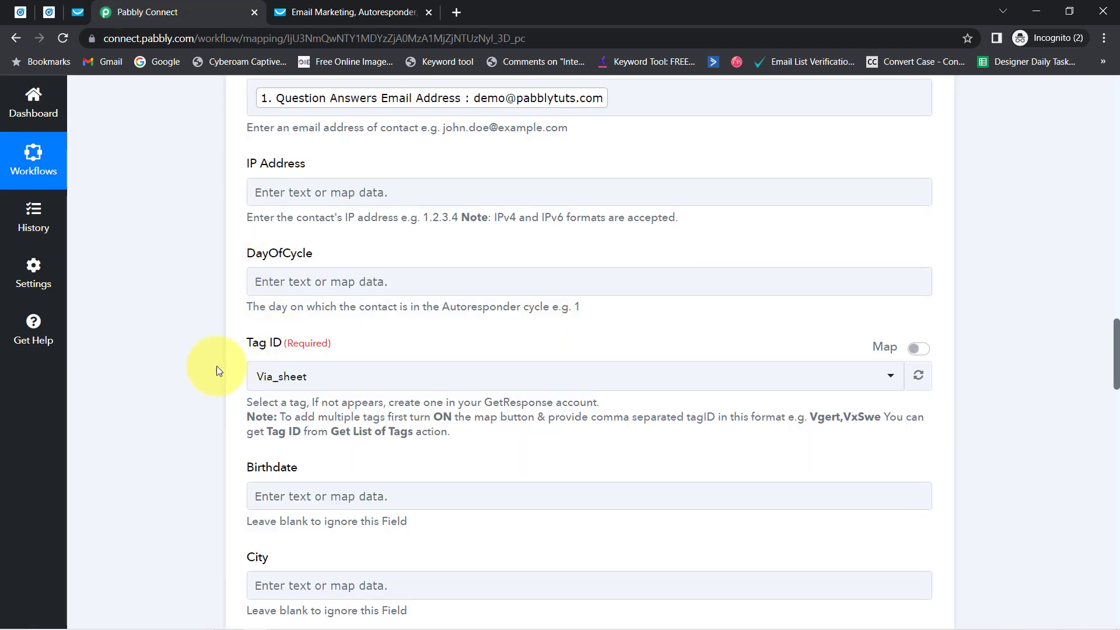
click(274, 378)
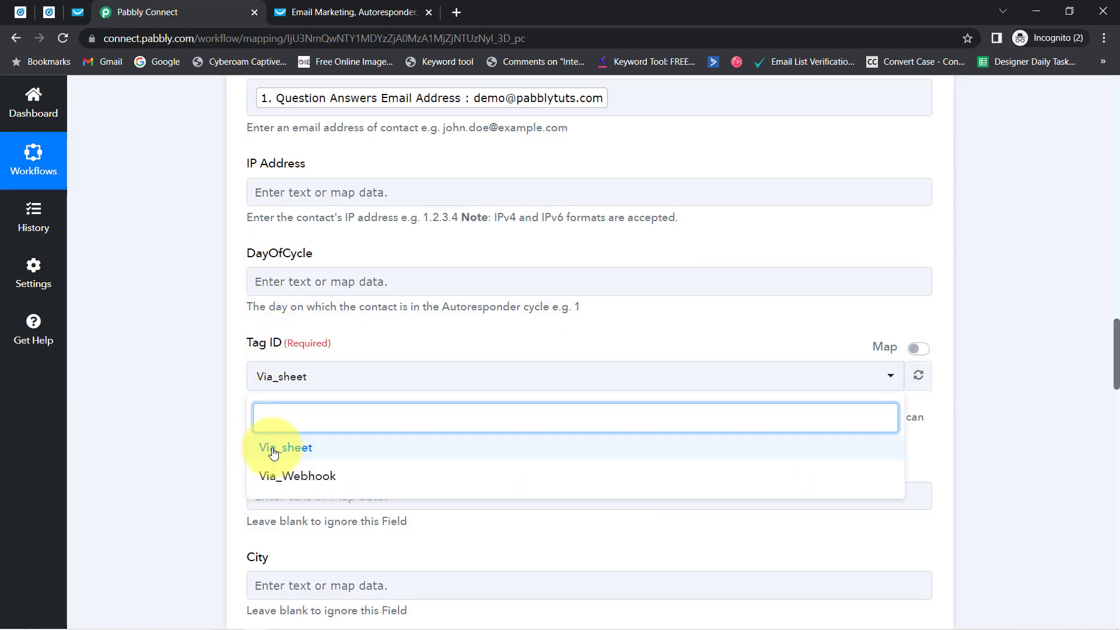
click(288, 477)
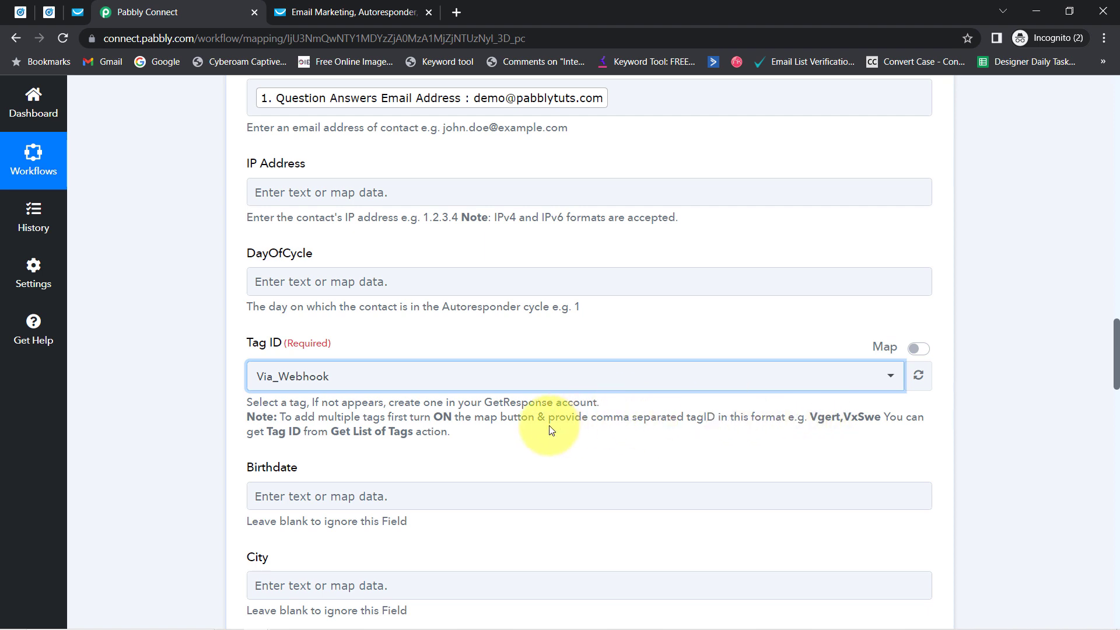
drag(420, 417, 572, 416)
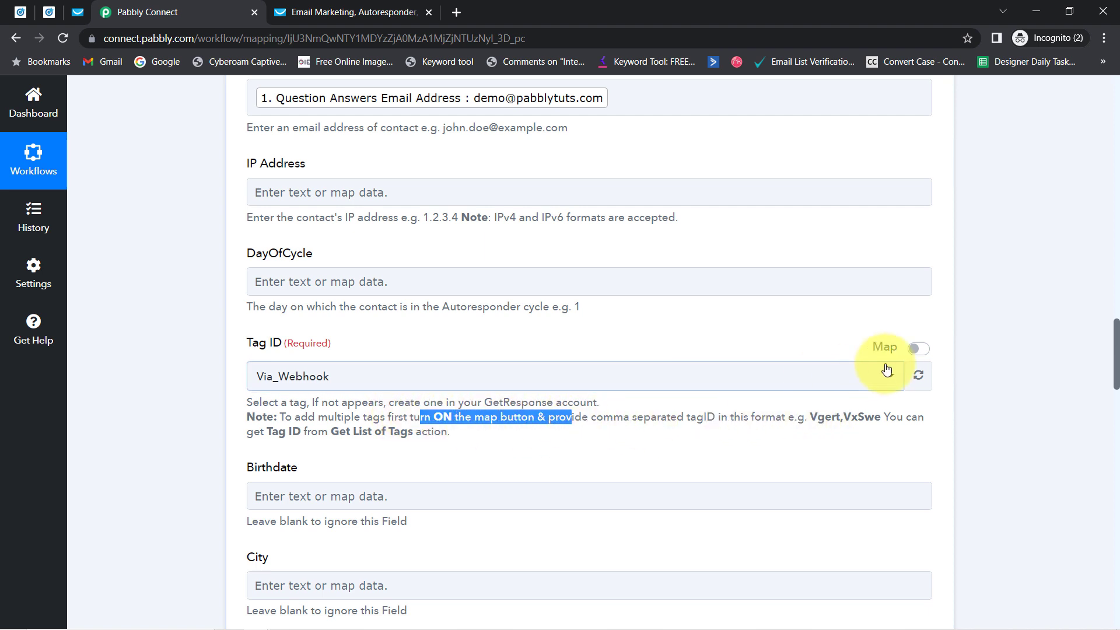
click(913, 350)
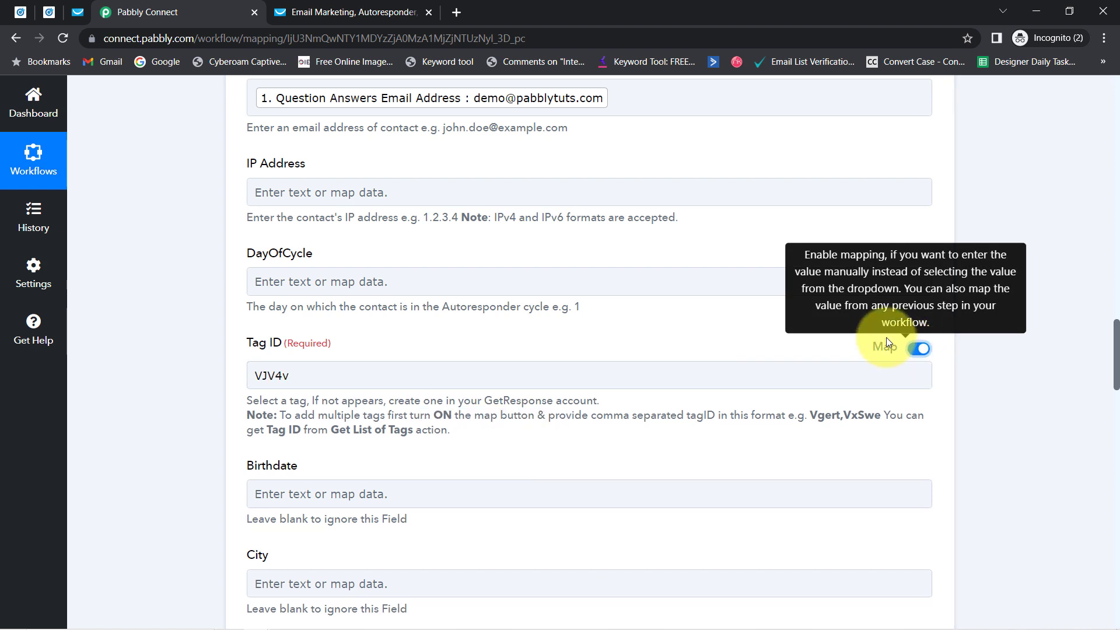
double_click(270, 380)
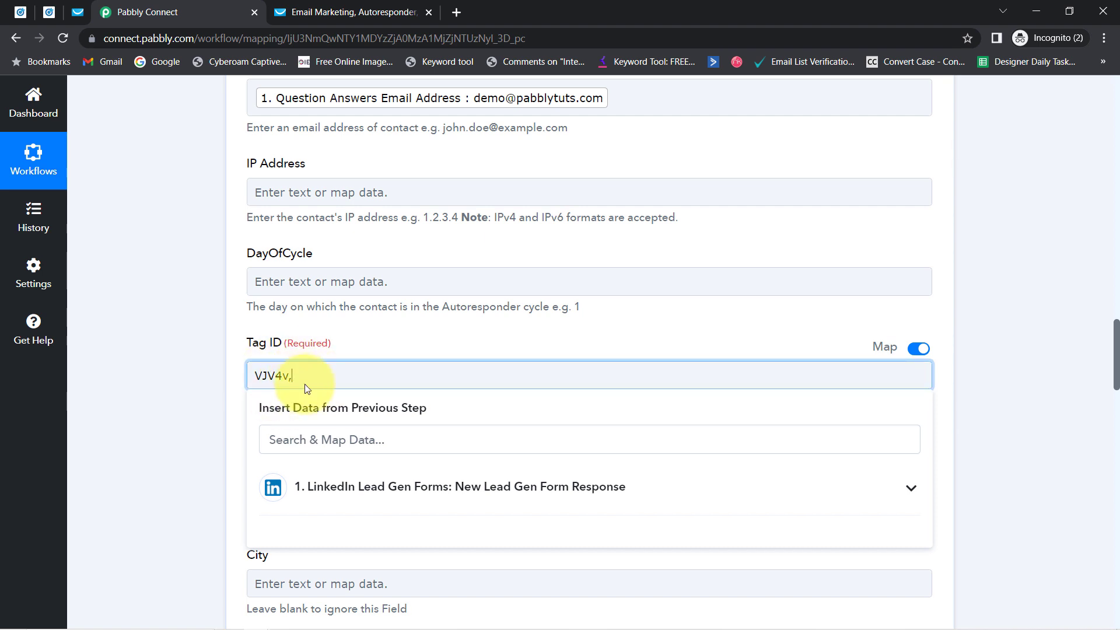
click(908, 353)
click(917, 349)
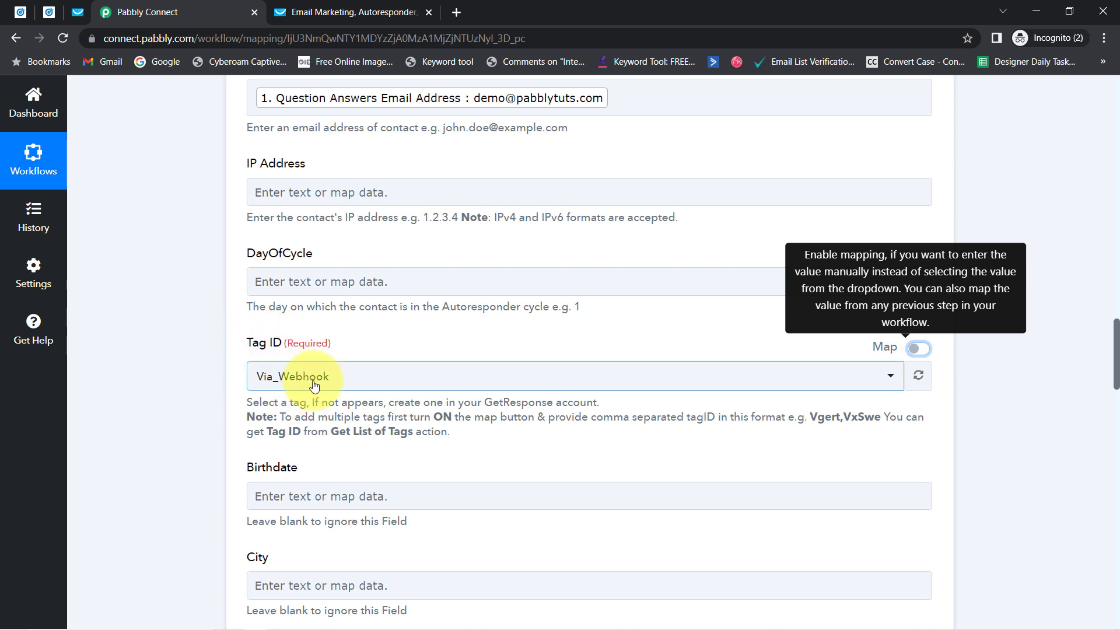
drag(1115, 366, 1116, 441)
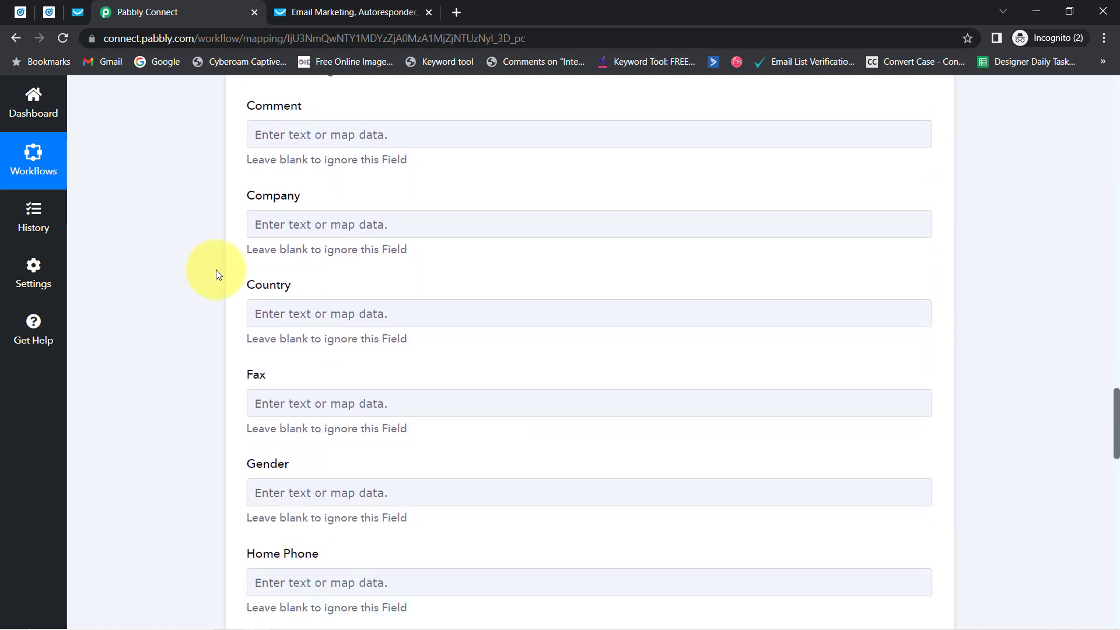
Step: Map the lead's Question Answers Company Name into the Company field
click(279, 236)
click(282, 289)
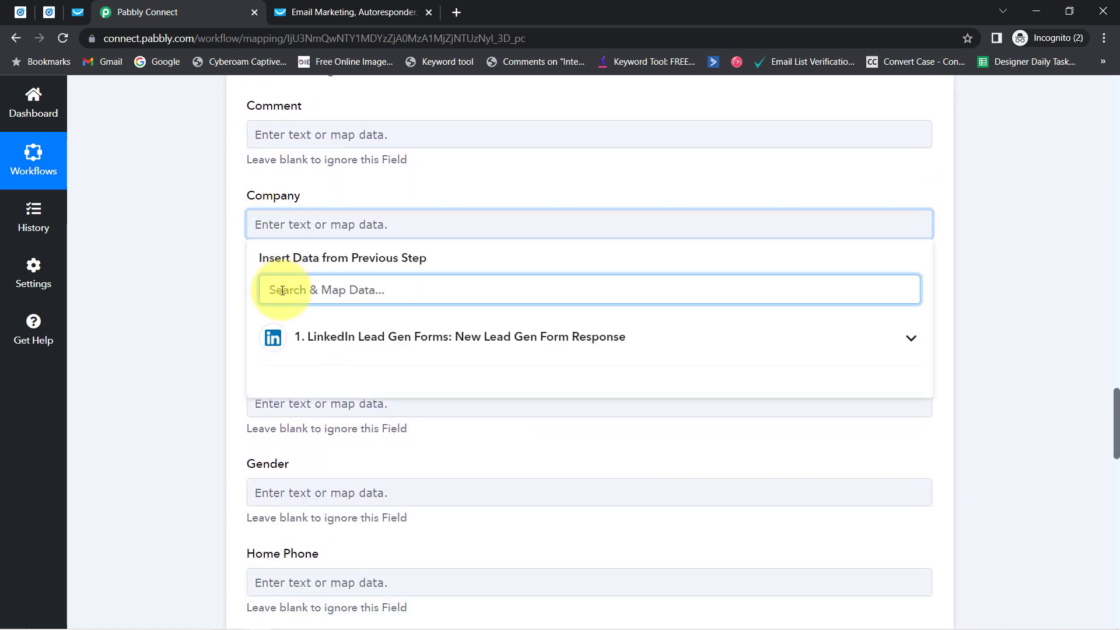
text(cam)
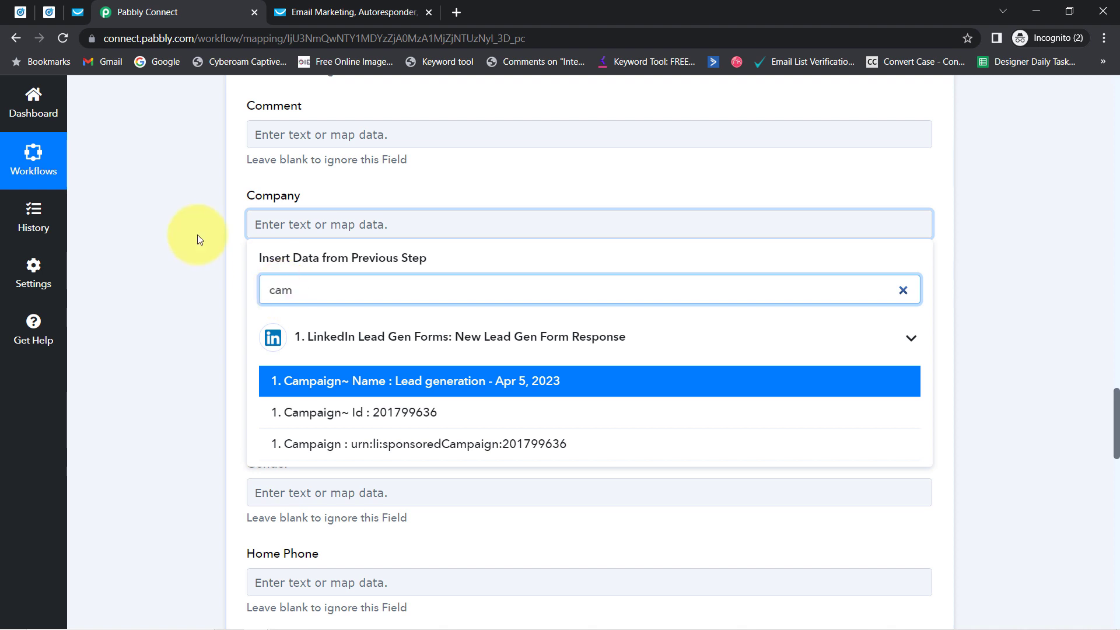
key(BackSpace)
key(BackSpace)
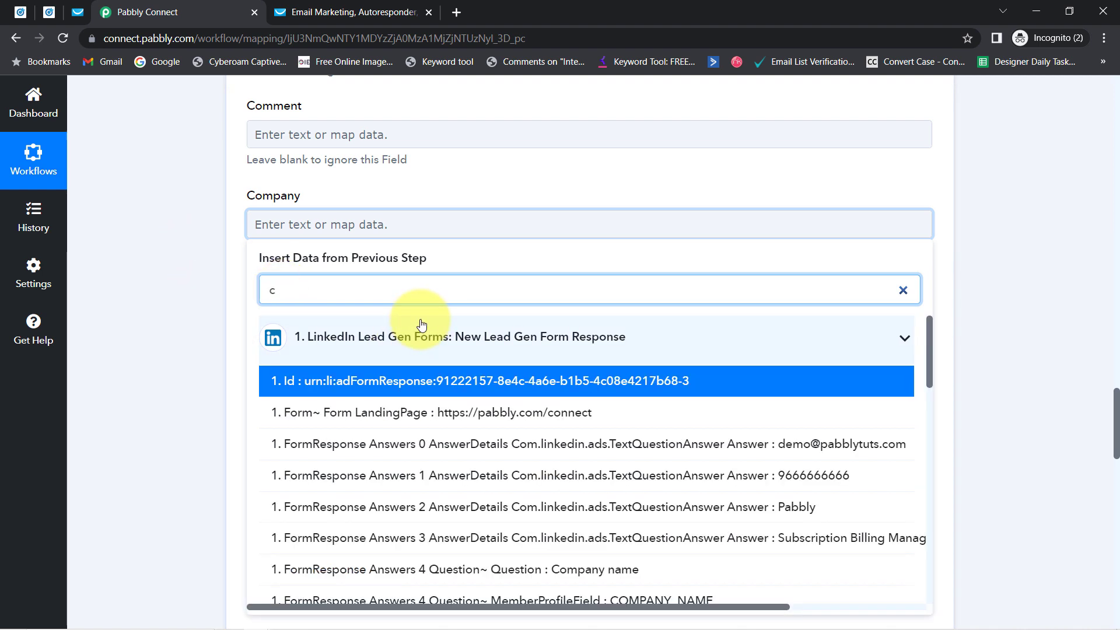
text(om)
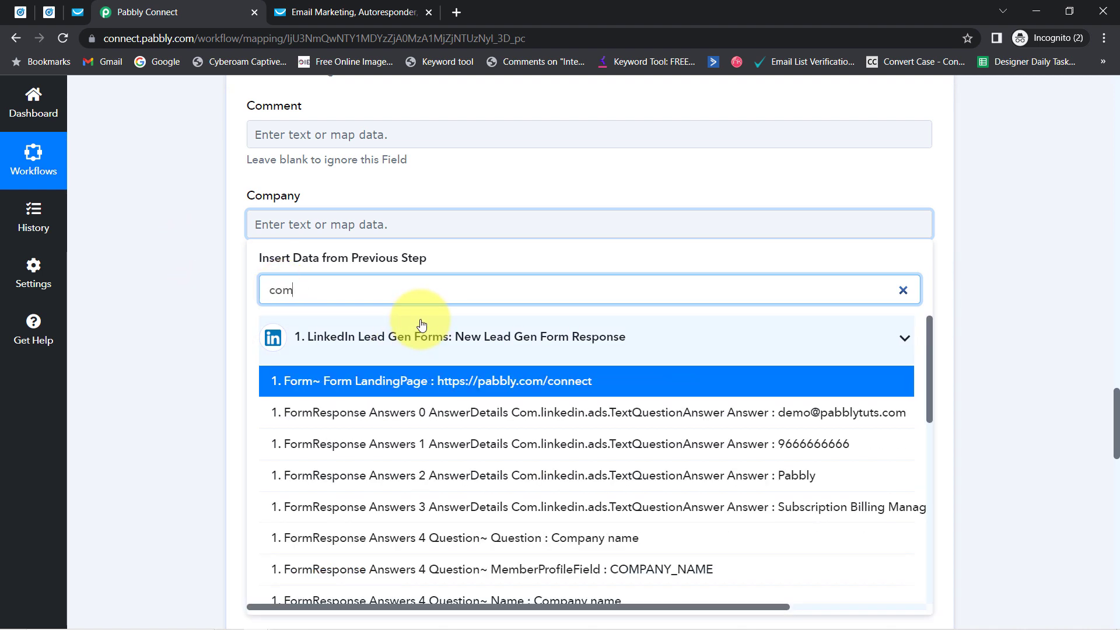
text(p)
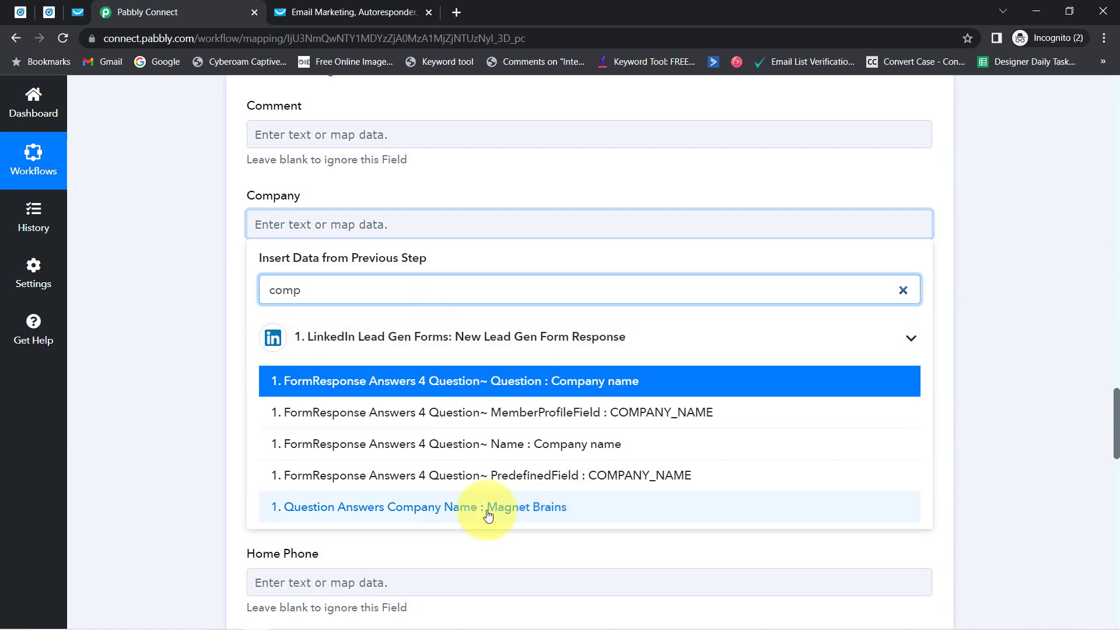
click(492, 513)
click(170, 389)
drag(1105, 425, 1112, 487)
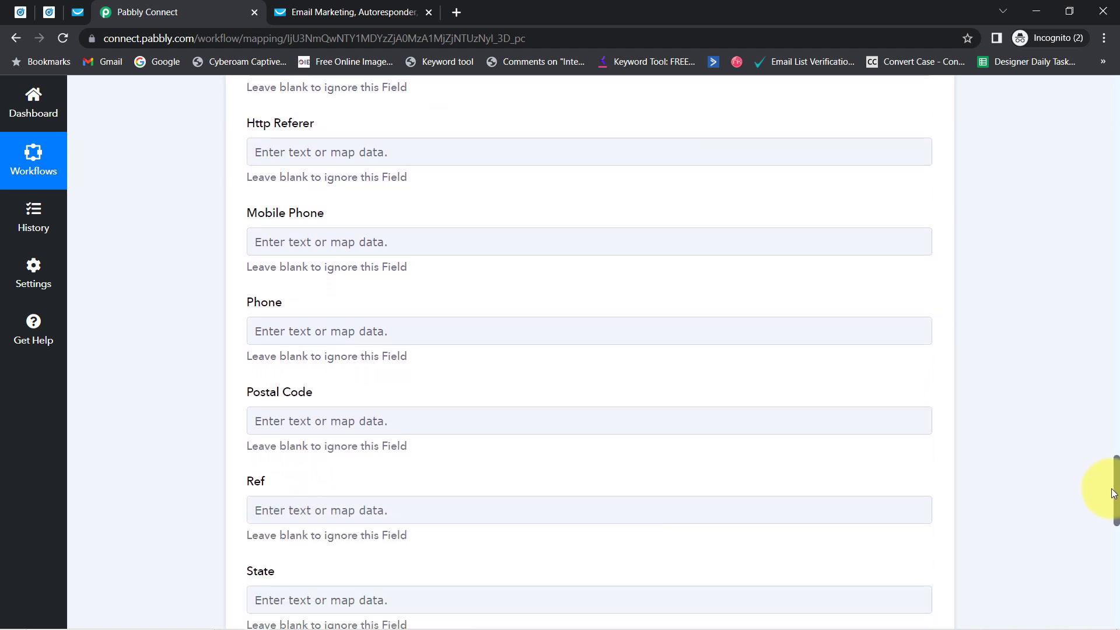
click(275, 239)
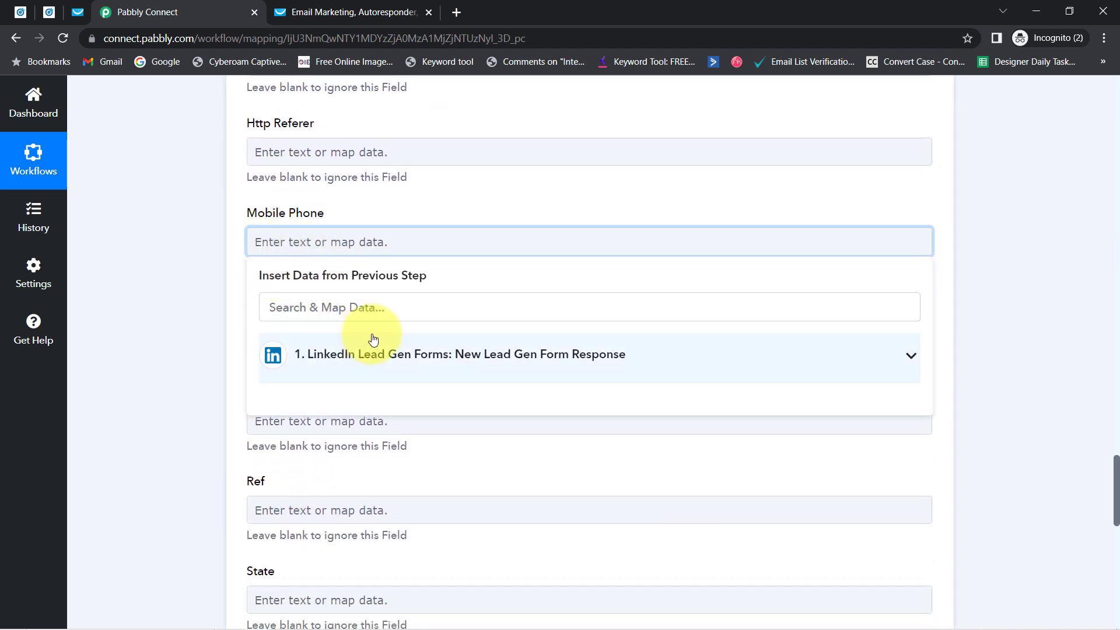
text(9)
key(BackSpace)
text(96)
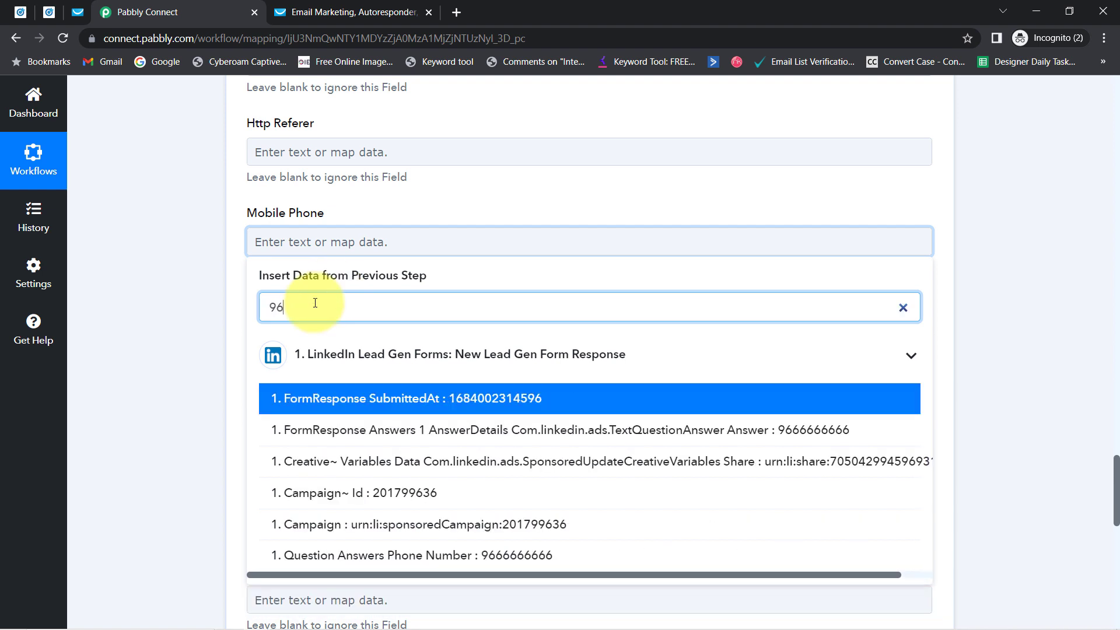
click(669, 429)
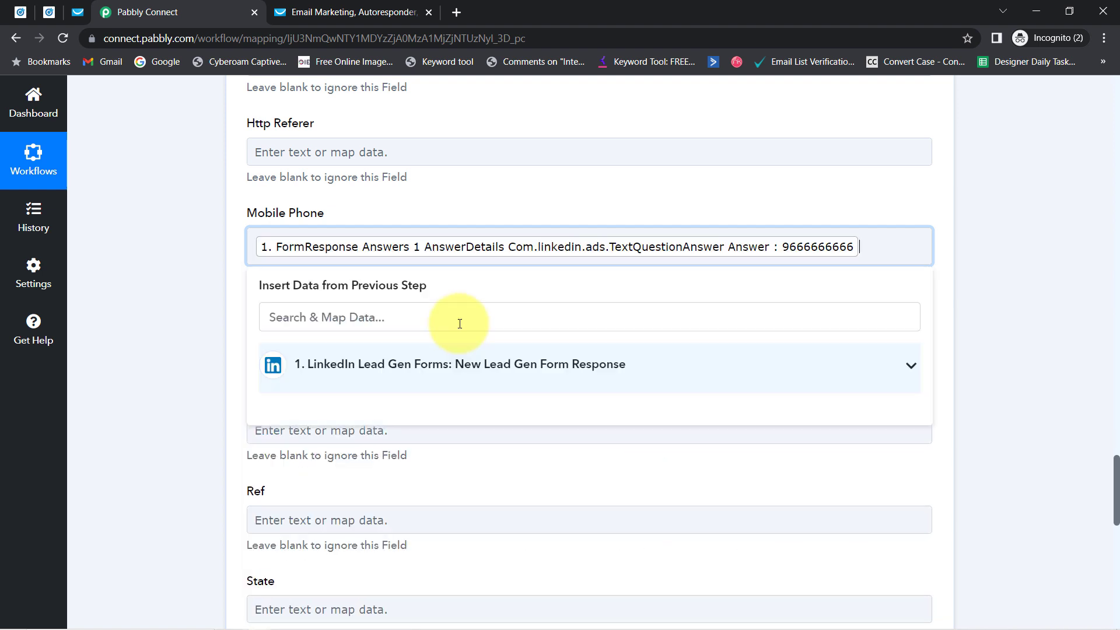
click(175, 267)
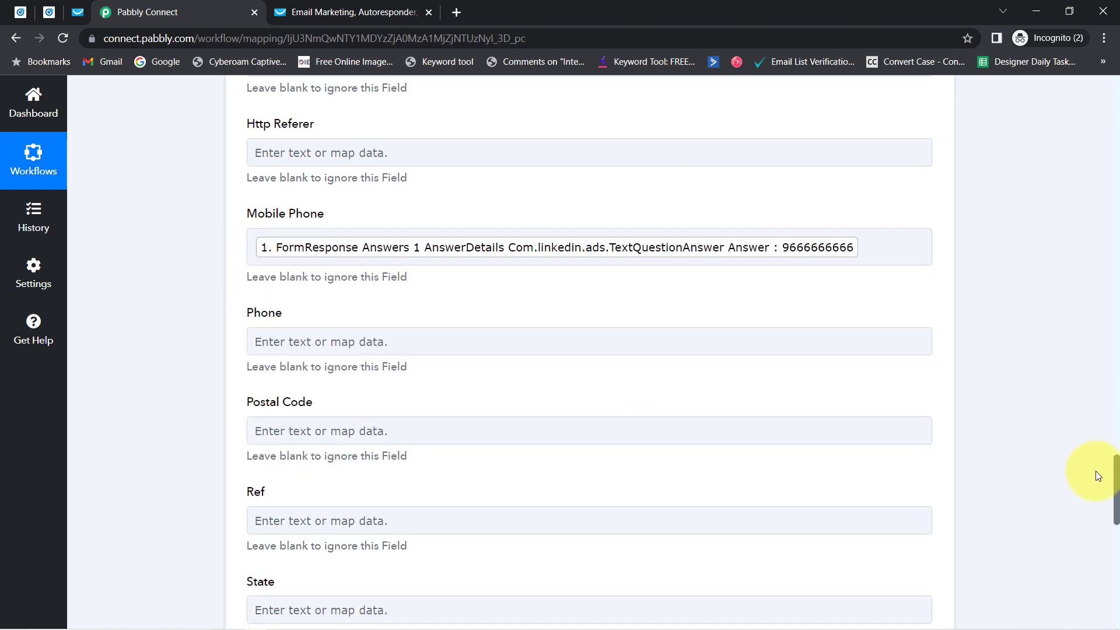
scroll(1095, 474, down, 6)
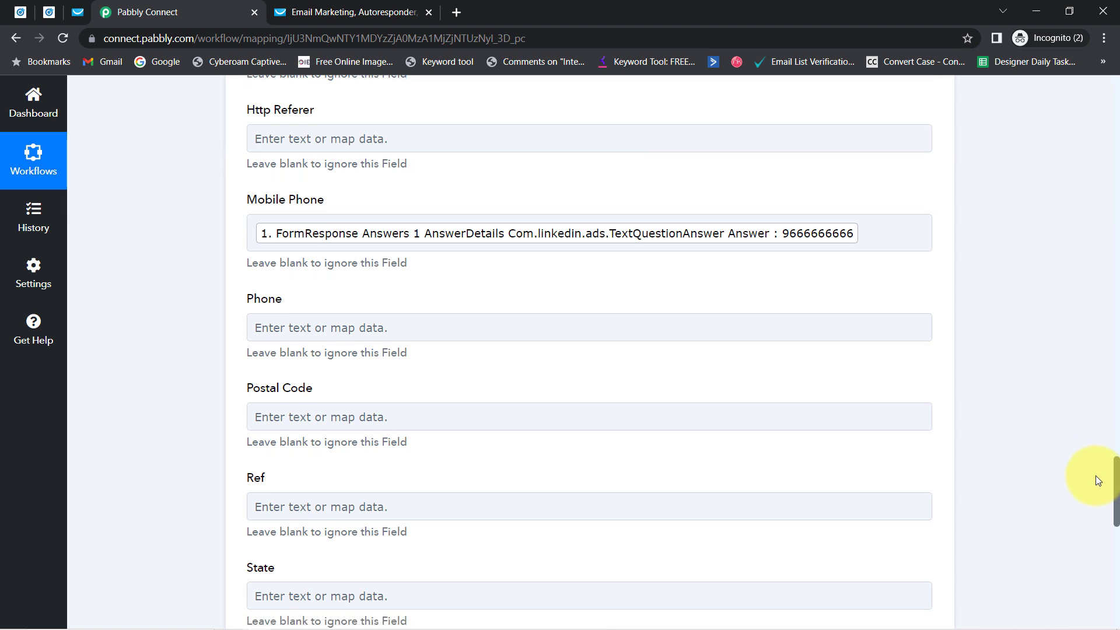
scroll(1107, 534, down, 5)
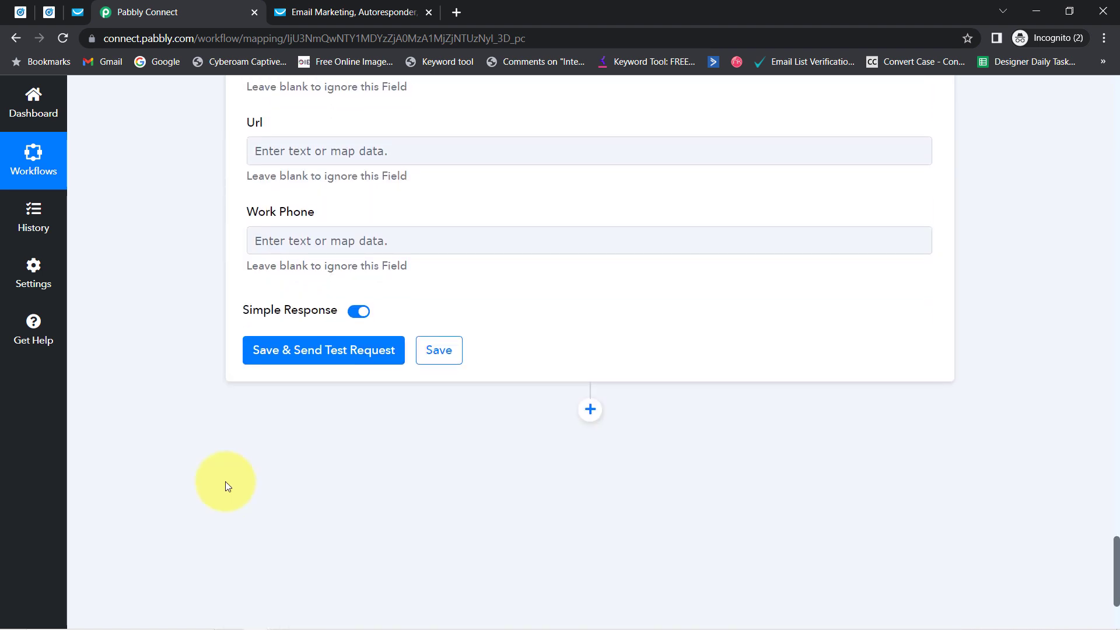
Step: Save and send a test request, getting HttpStatus 400 for mobile_phone's missing phone prefix
click(282, 364)
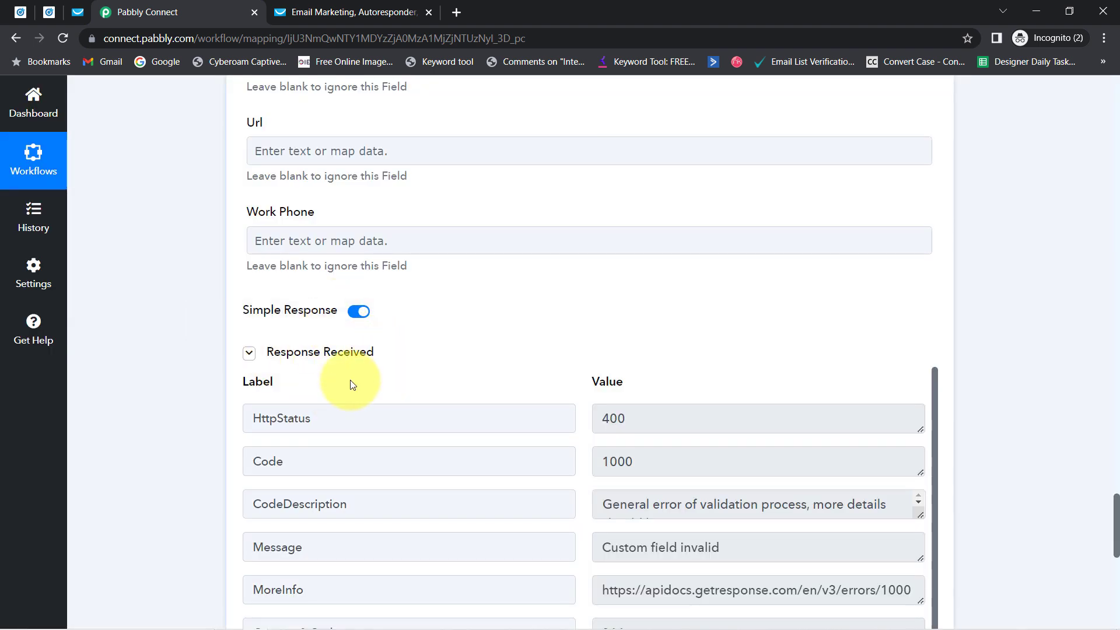
drag(646, 504, 768, 508)
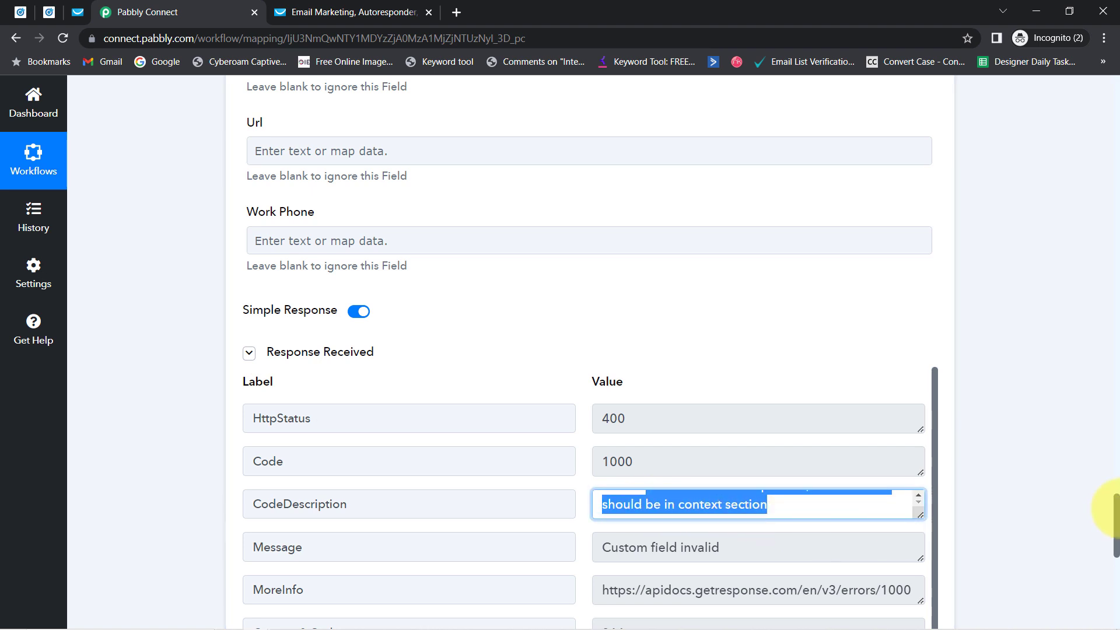
drag(1117, 513, 1117, 536)
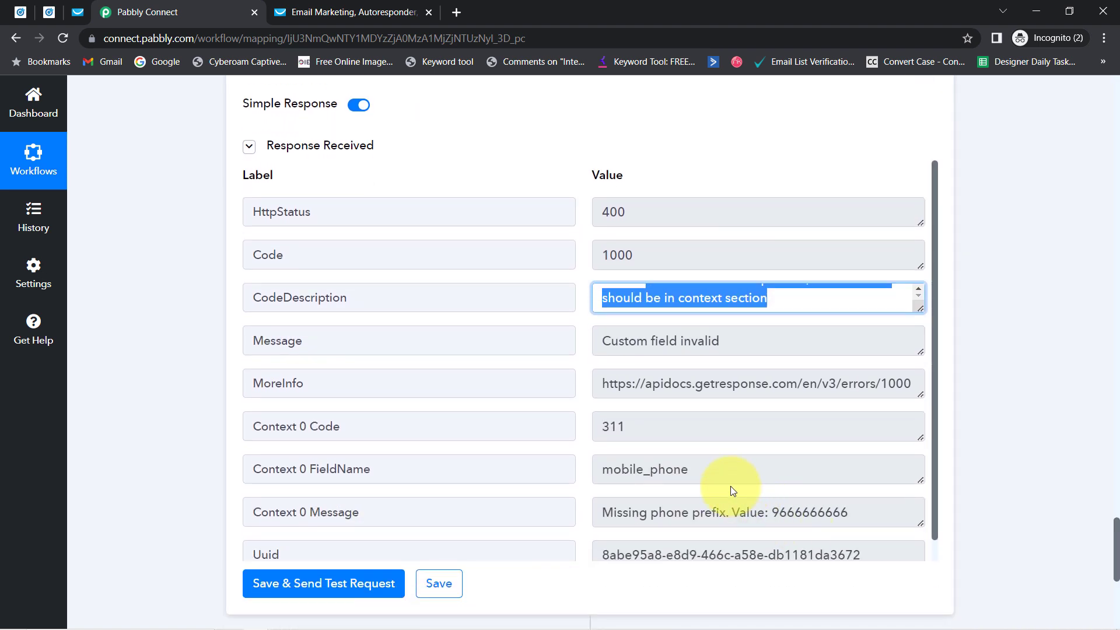
drag(690, 470, 613, 470)
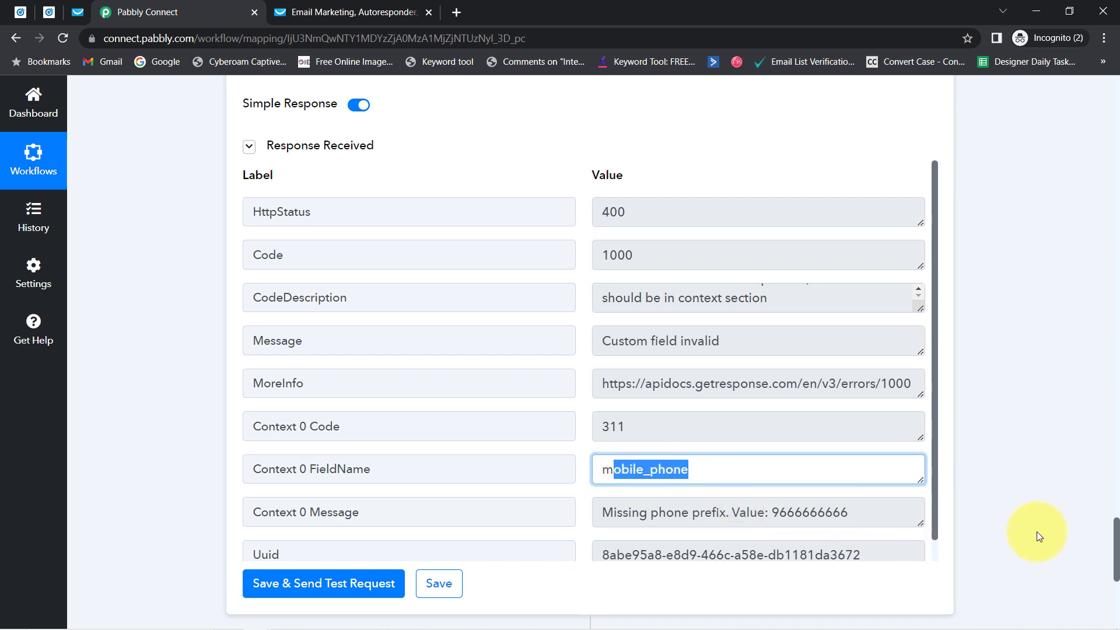
Step: Add a +91 prefix in front of the mapped phone-number answer in the Mobile Phone field
drag(1116, 551, 1085, 450)
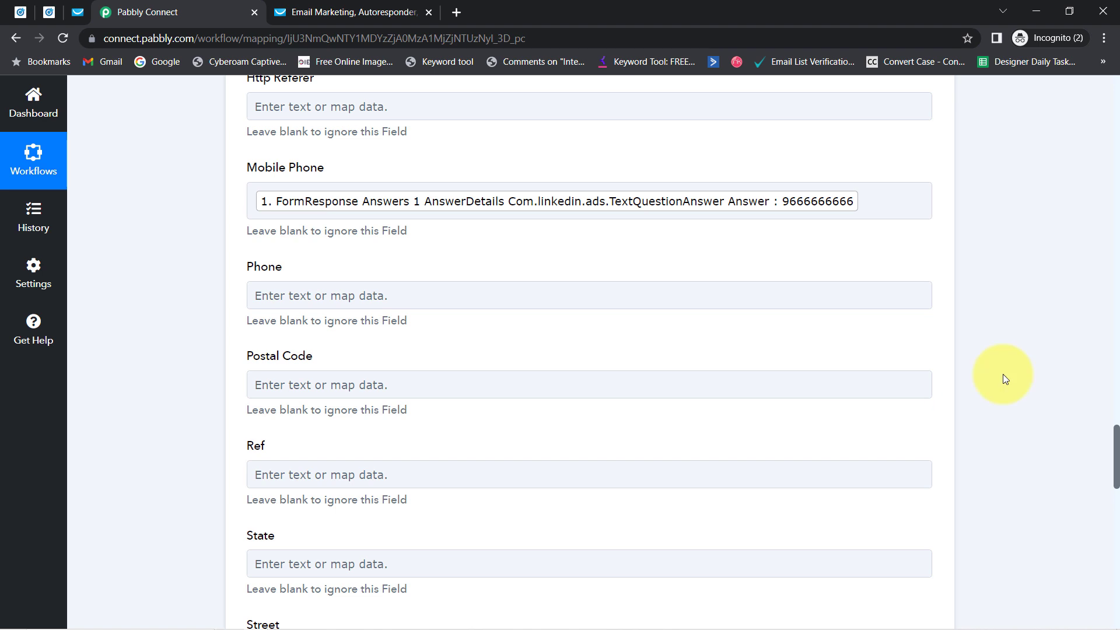
click(254, 201)
click(250, 214)
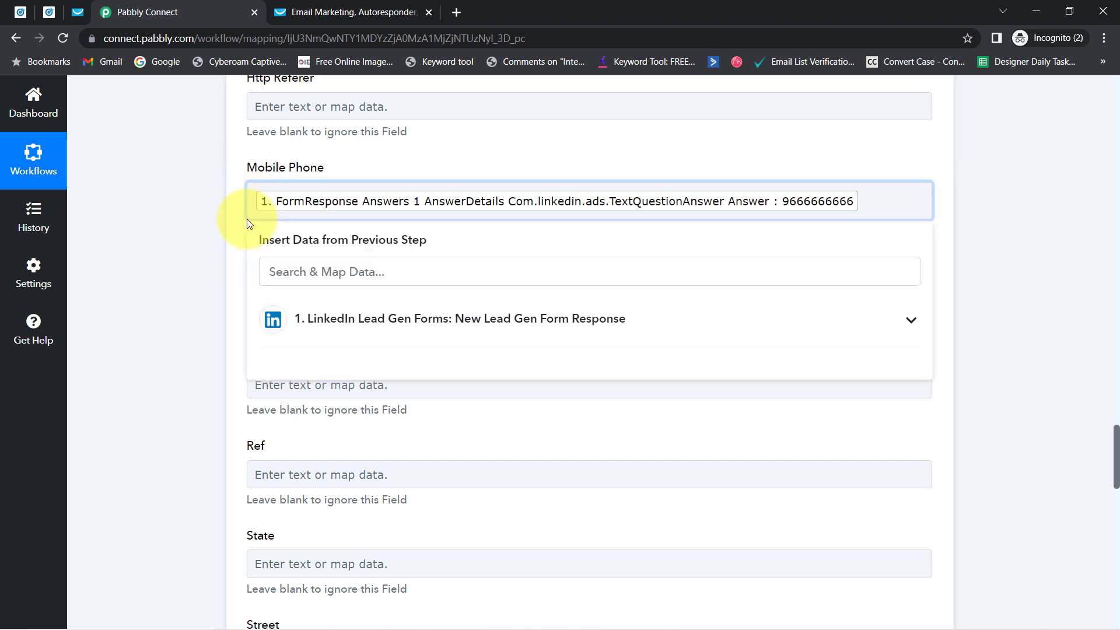
text(+91)
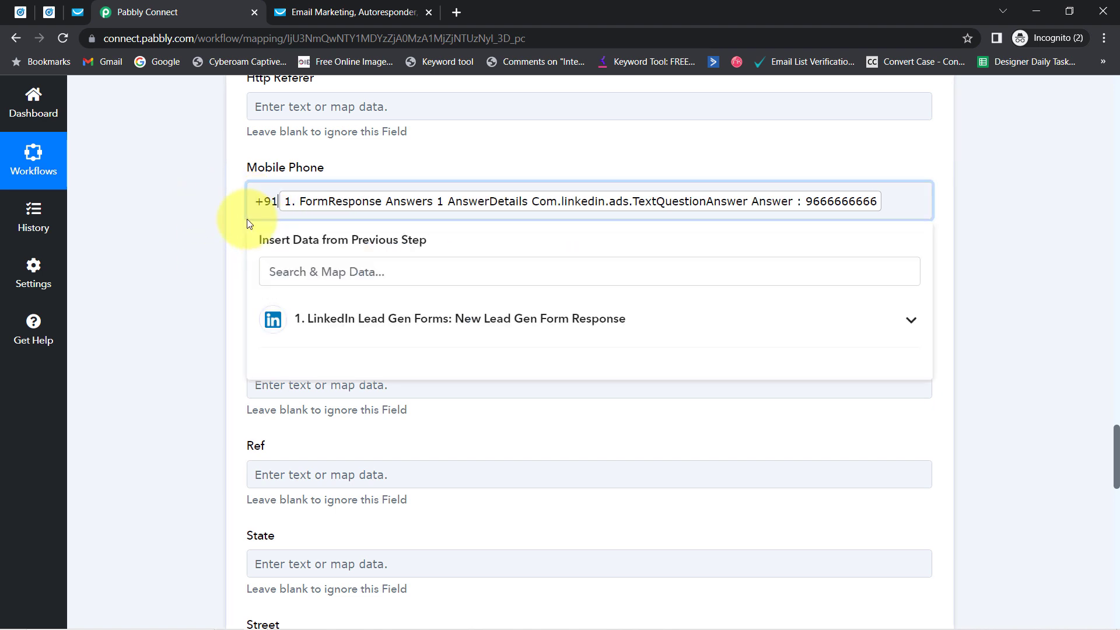
click(159, 256)
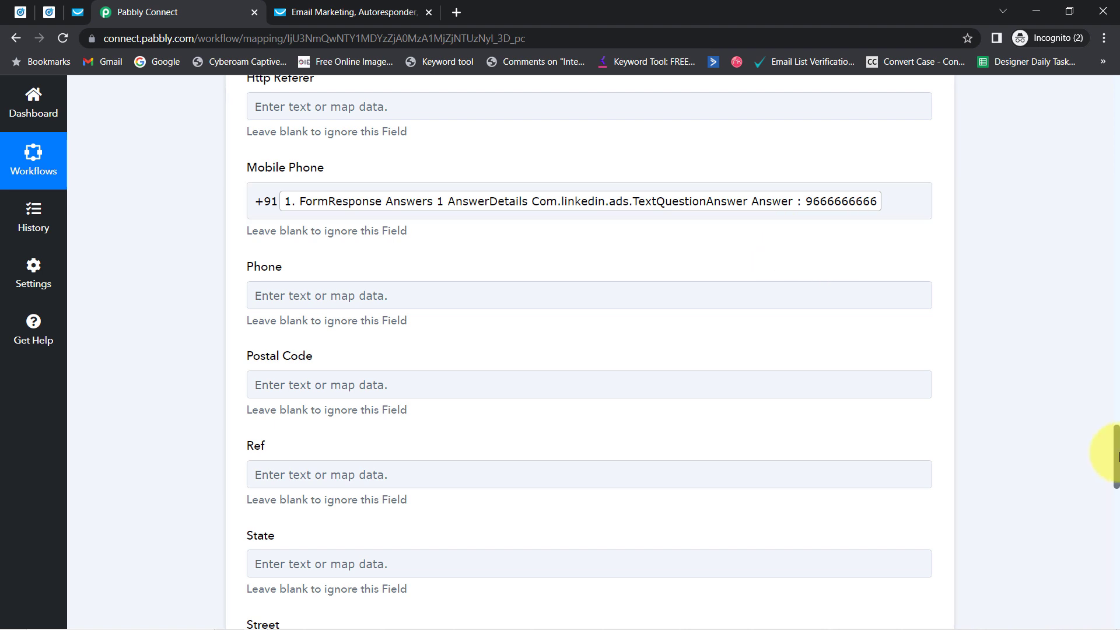
drag(1114, 456, 1116, 564)
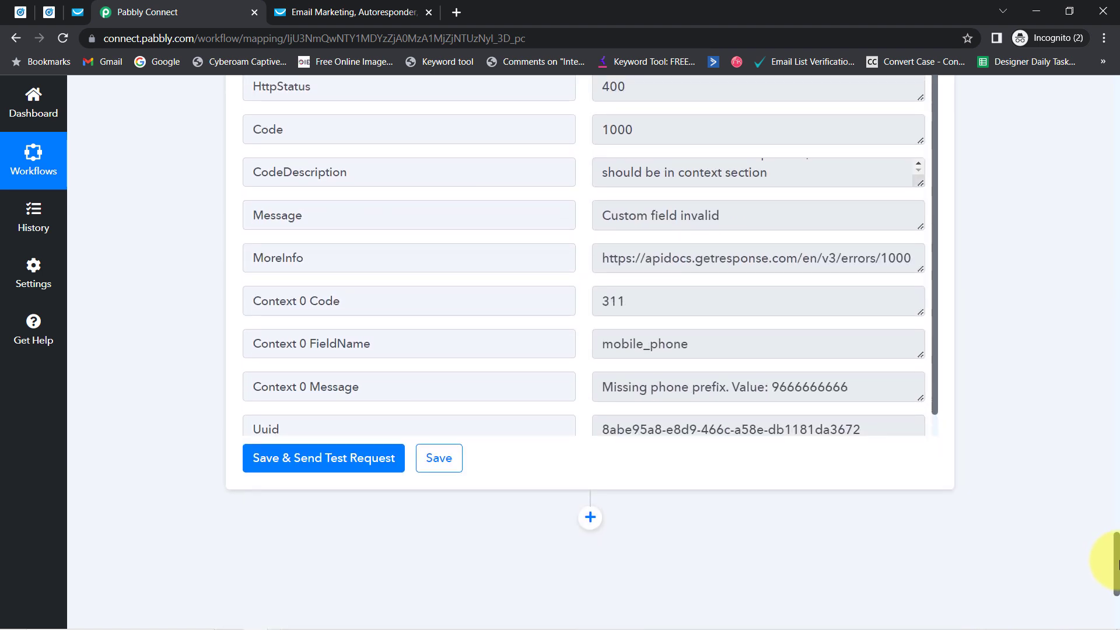
Step: Resend the test request, confirm the 202 status, and return to GetResponse's Tags page
click(295, 460)
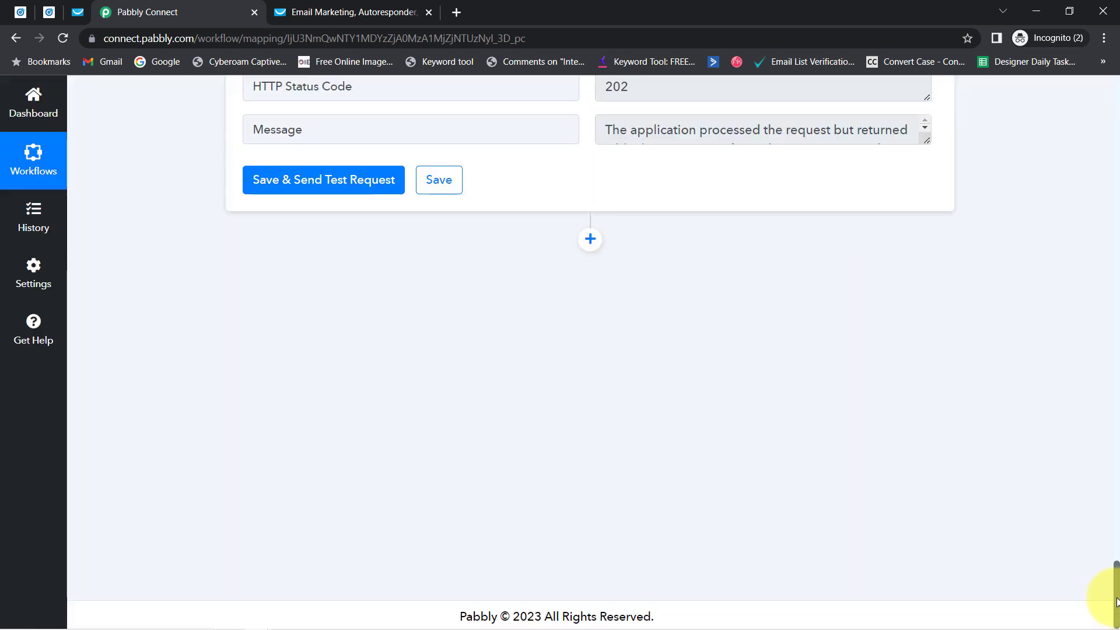
drag(1115, 601, 1116, 574)
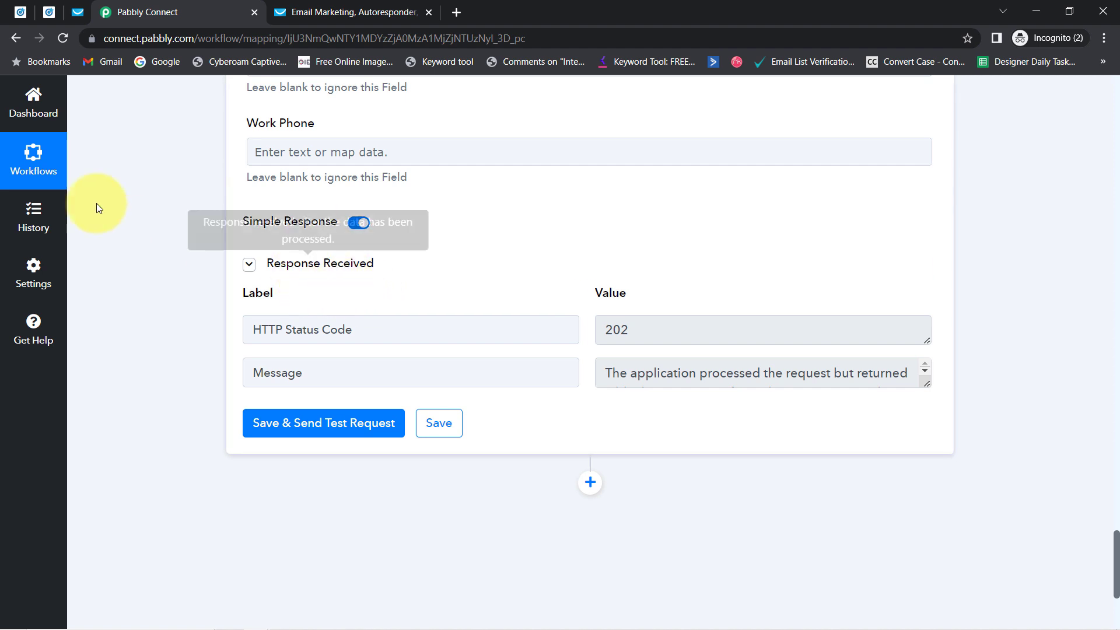
click(77, 14)
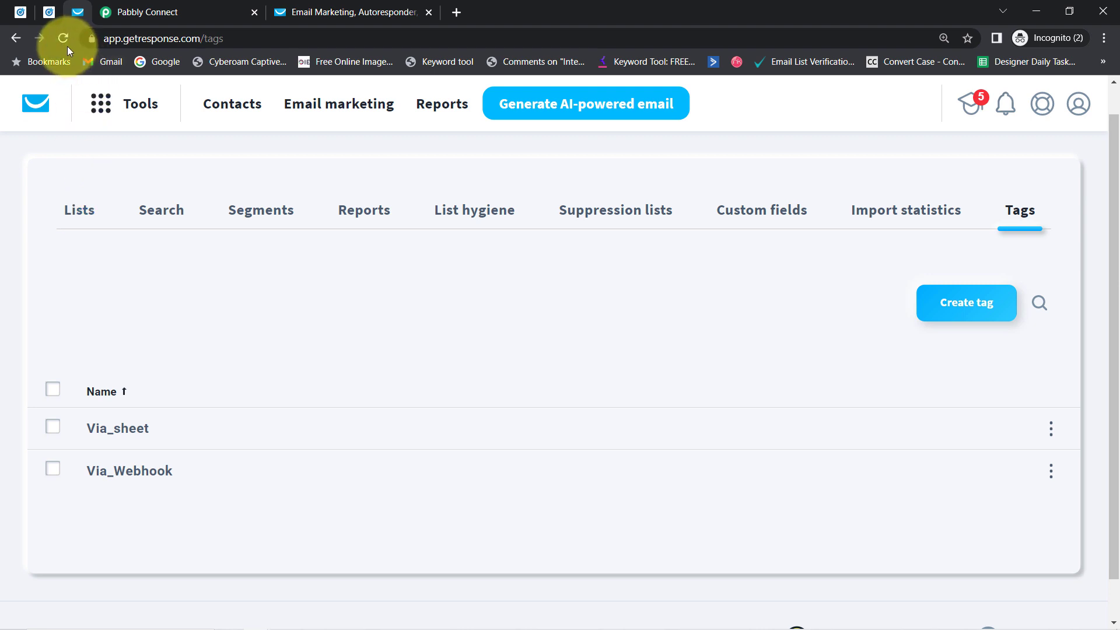
Step: Open the newly added contact from GetResponse's adm contact list
click(220, 111)
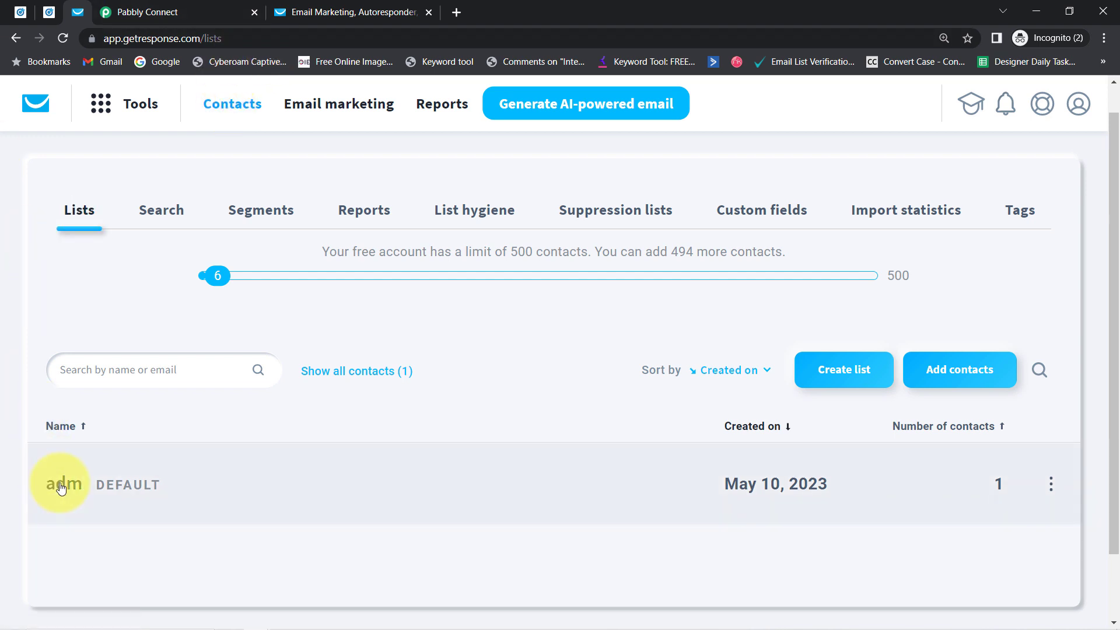
click(61, 485)
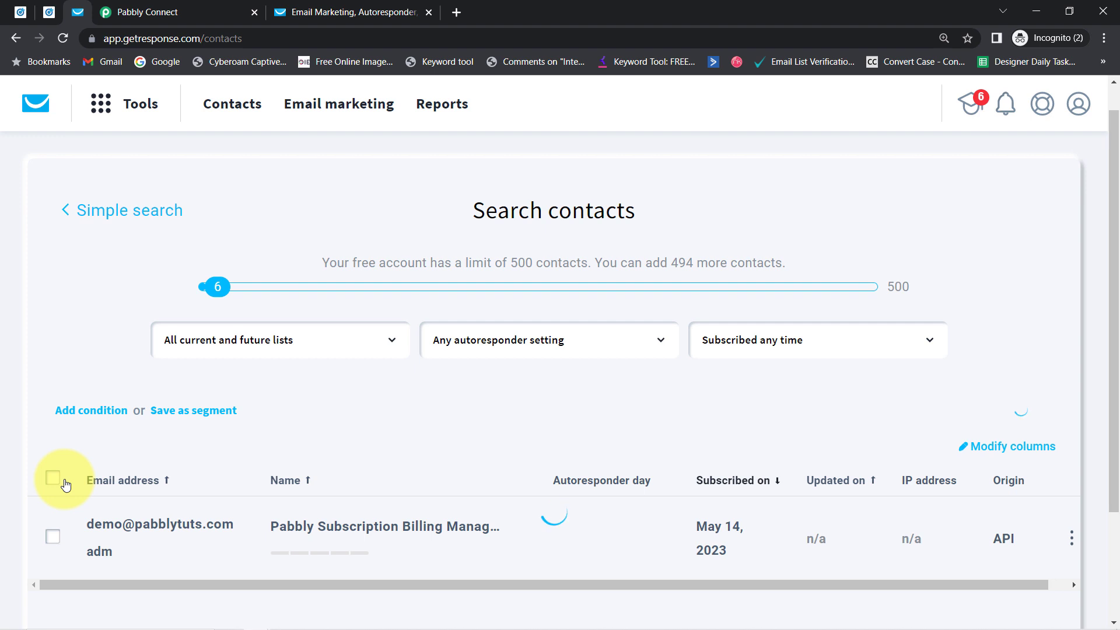
scroll(257, 390, down, 3)
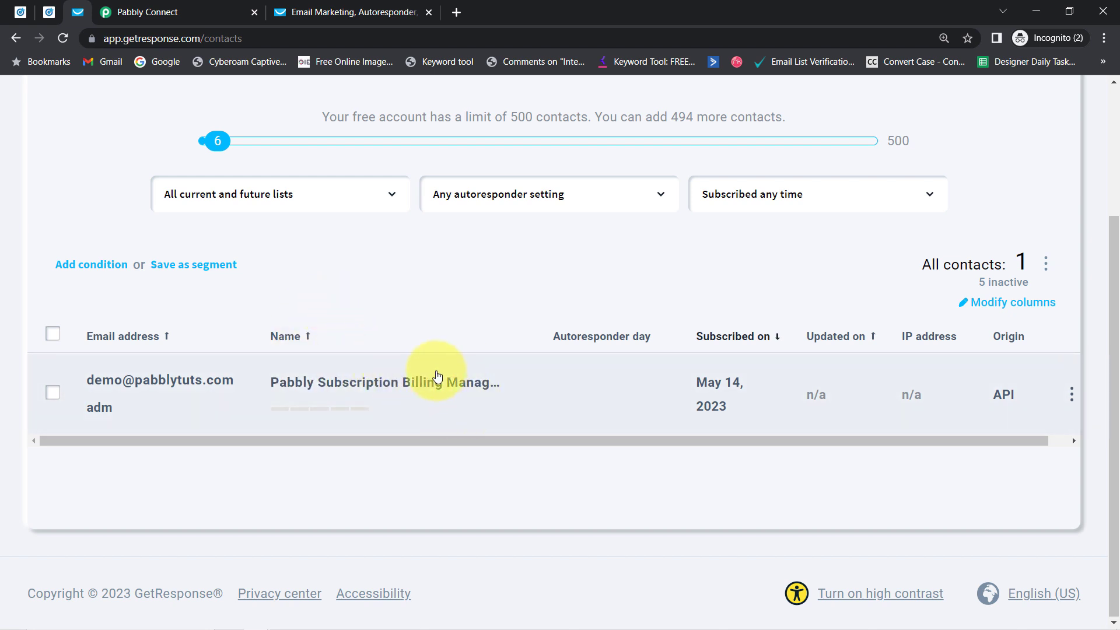
click(205, 387)
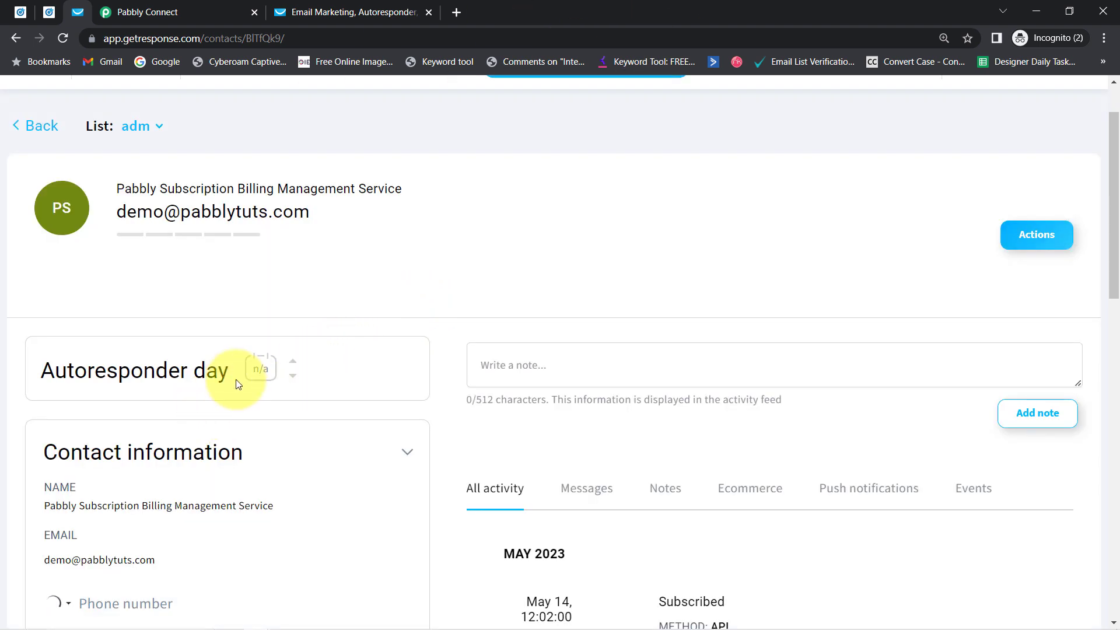
Step: Check the contact's company Magnet Brains, +91 mobile and Via_Webhook tag, then return to Pabbly Connect
scroll(229, 374, down, 1)
scroll(125, 451, down, 4)
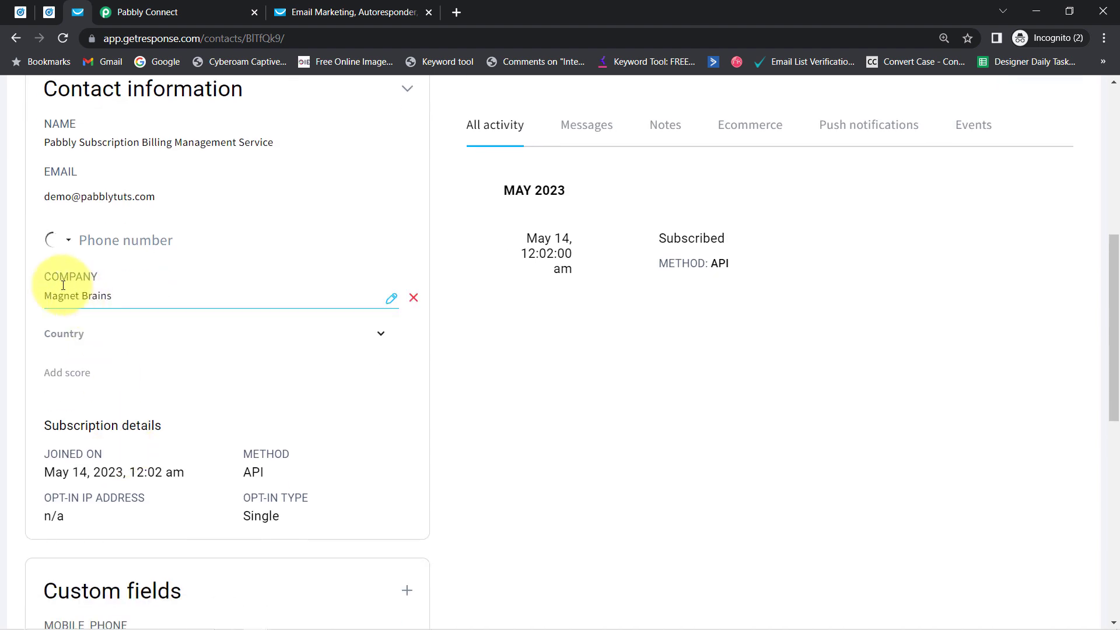
click(47, 294)
drag(60, 296, 99, 295)
scroll(89, 254, up, 2)
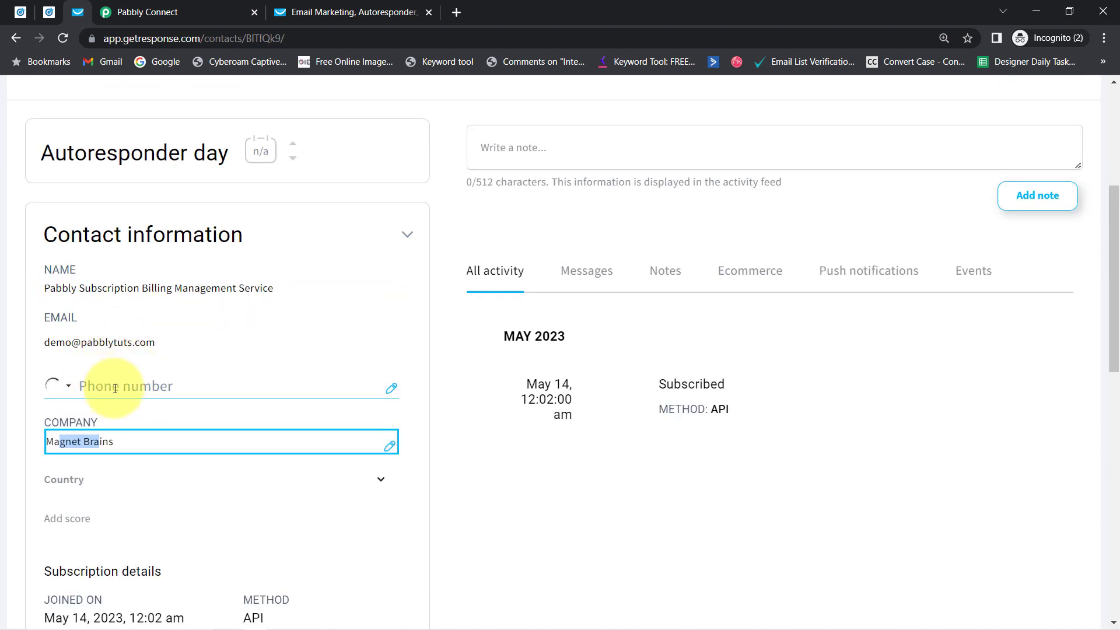
scroll(135, 435, down, 2)
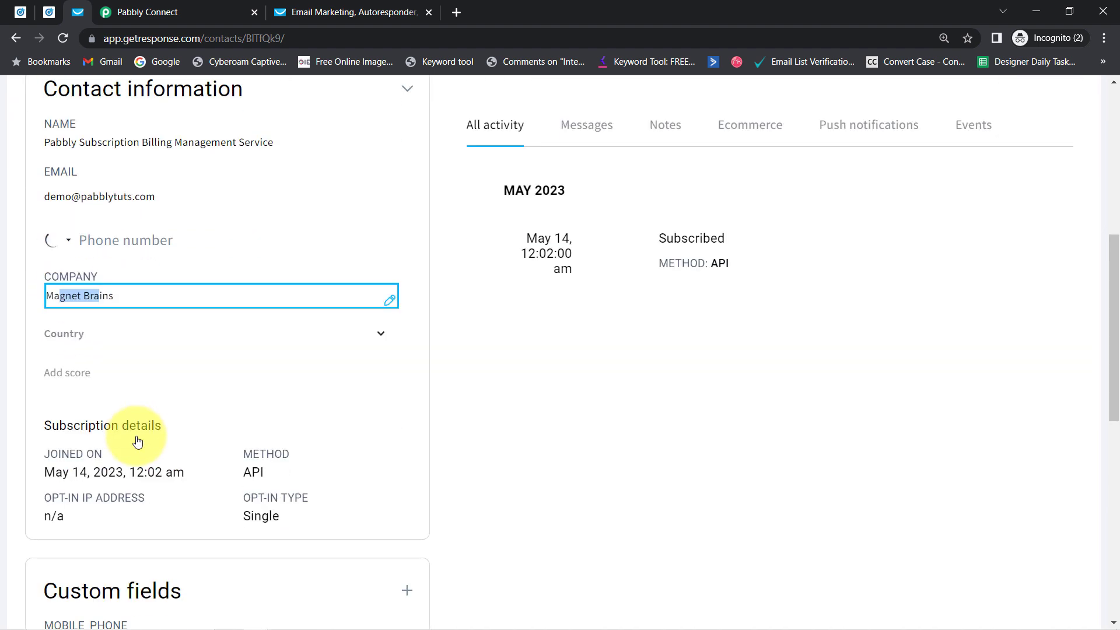
scroll(138, 439, up, 1)
scroll(187, 441, down, 7)
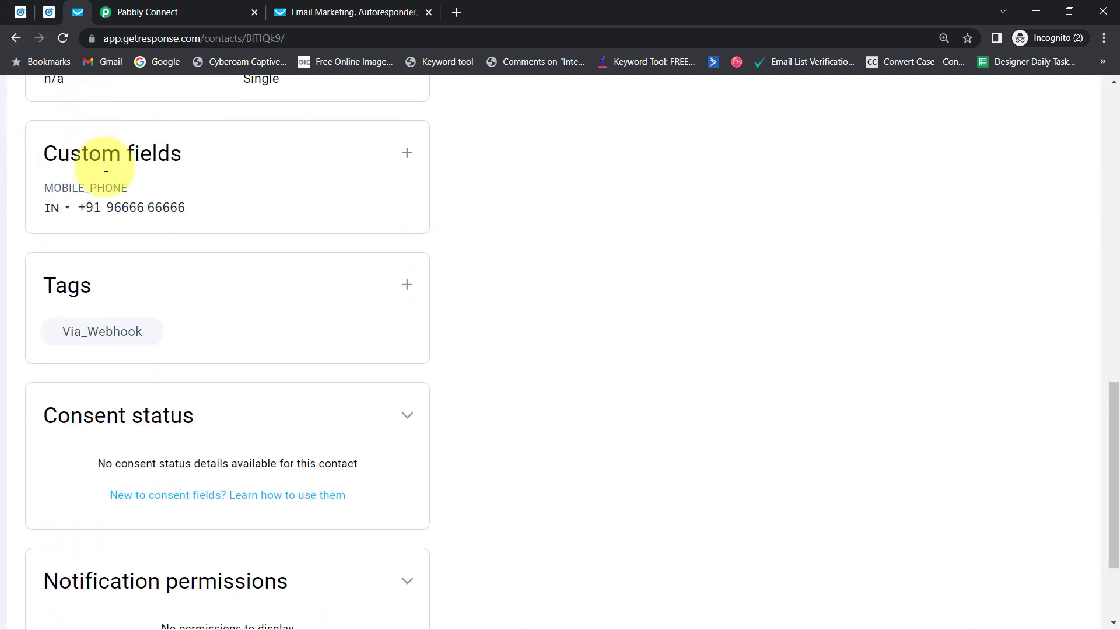
click(97, 14)
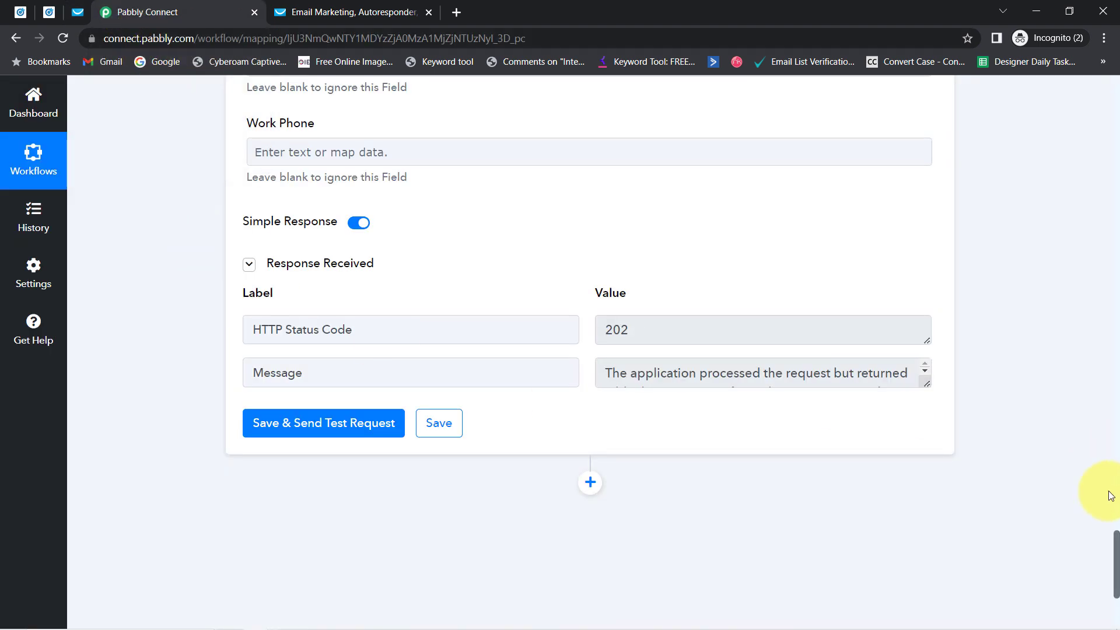
Step: Collapse the LinkedIn Lead Gen Forms trigger, which polls every 10 mins, above the GetResponse action
drag(1116, 513, 1094, 36)
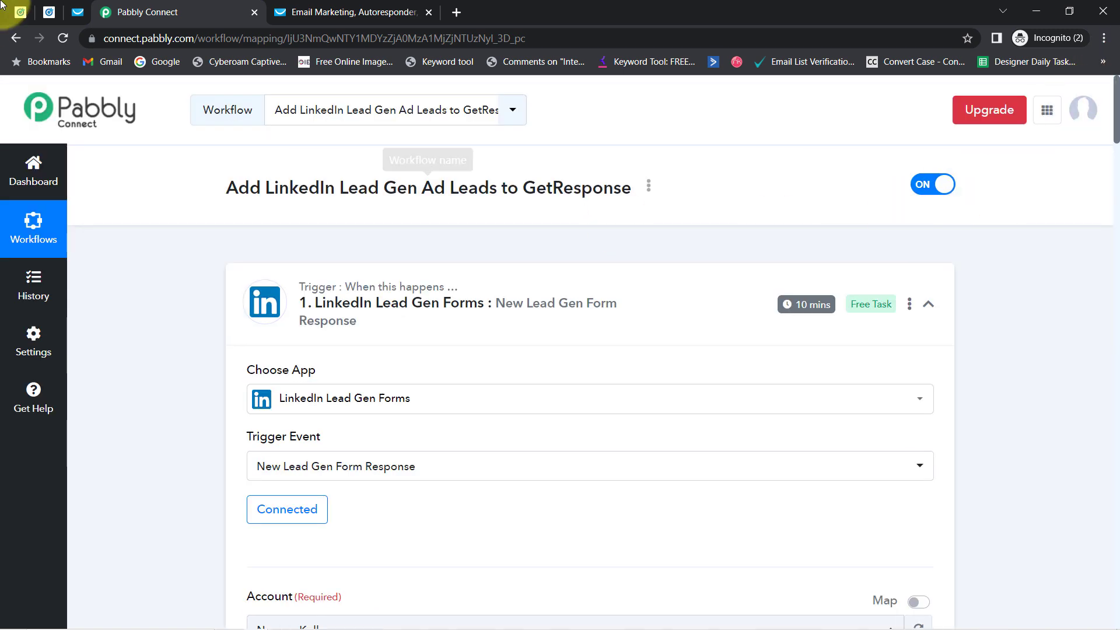
click(48, 12)
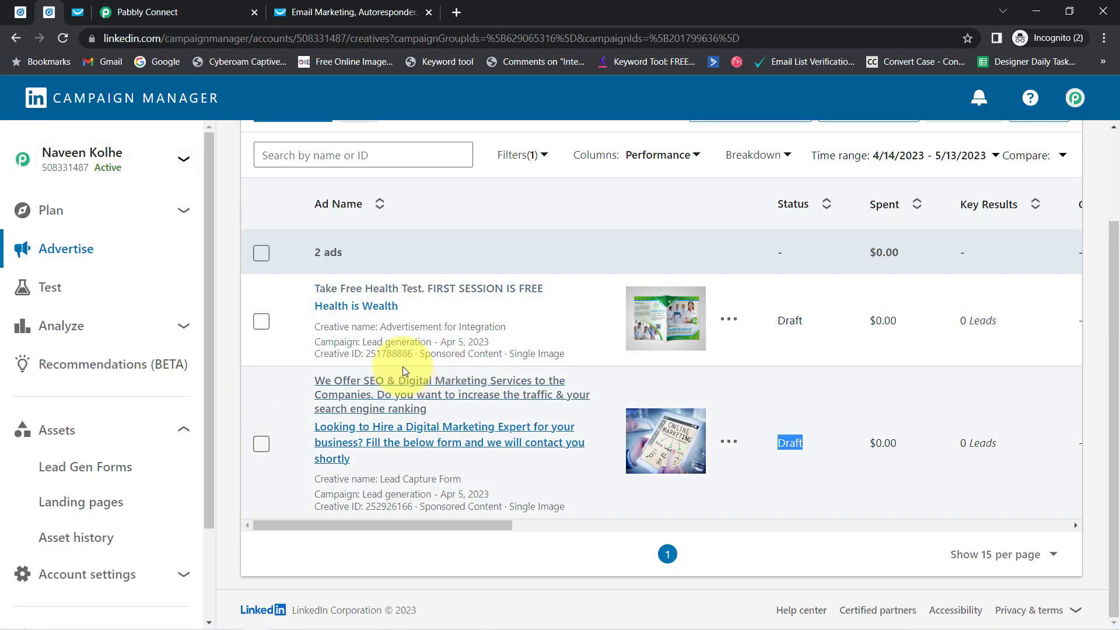
click(155, 11)
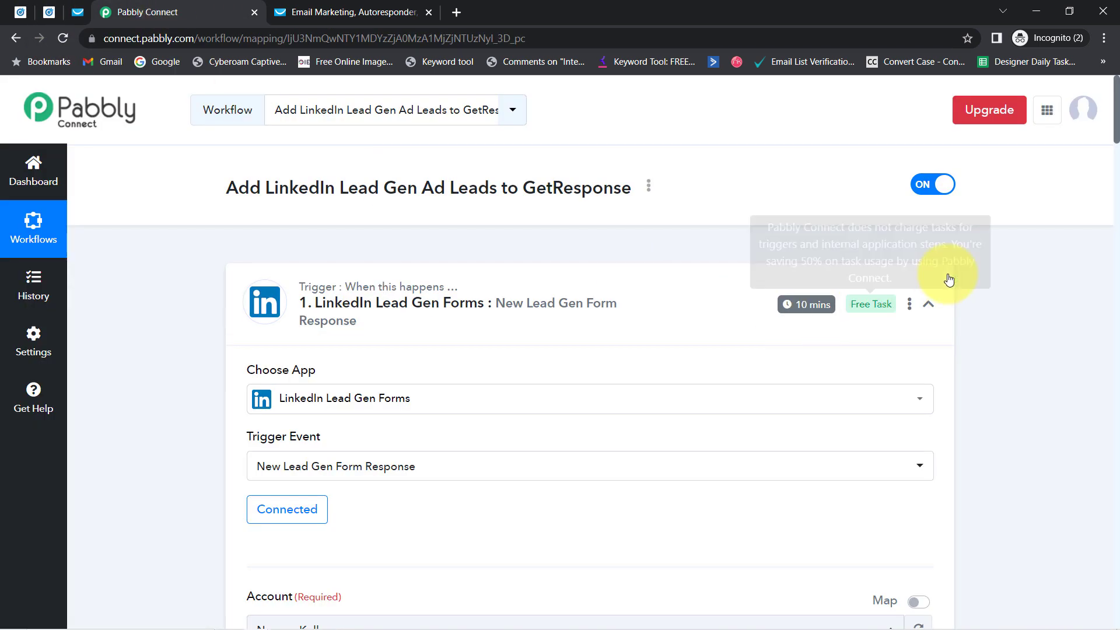
mouse_move(805, 306)
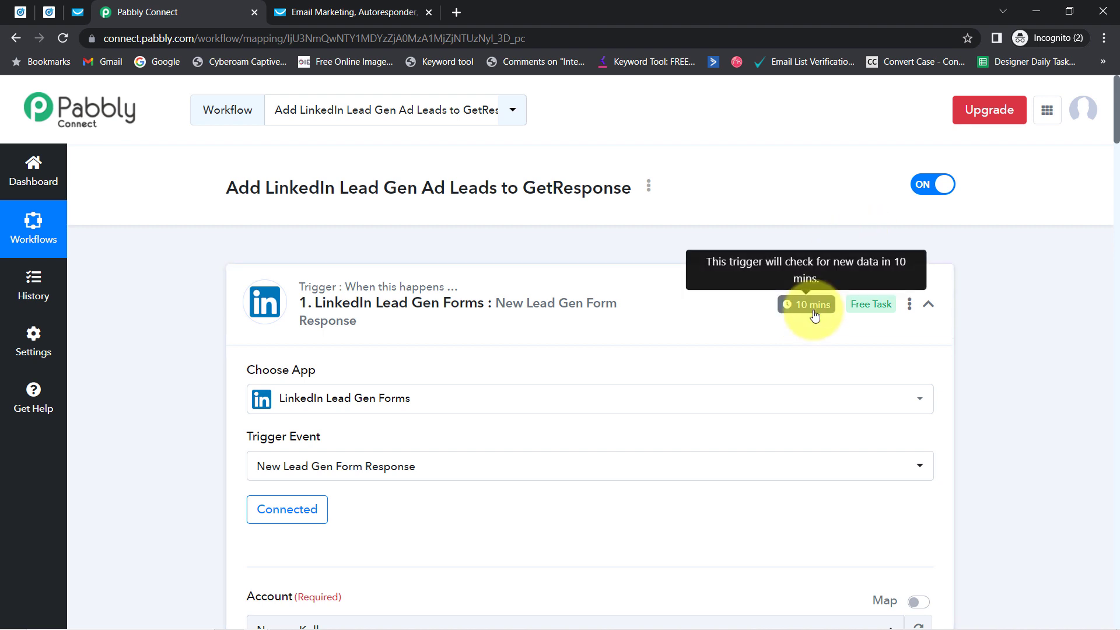
drag(1115, 133, 1114, 105)
click(430, 292)
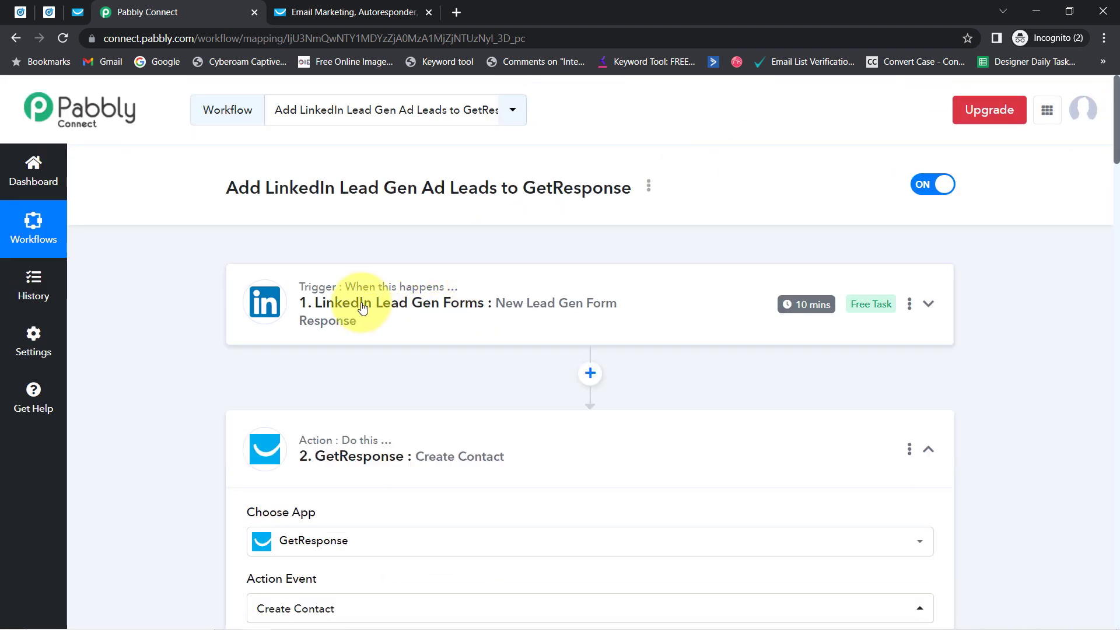
Step: Reopen the GetResponse Create Contact action to show its fields
click(357, 447)
drag(1116, 254, 1110, 354)
click(416, 295)
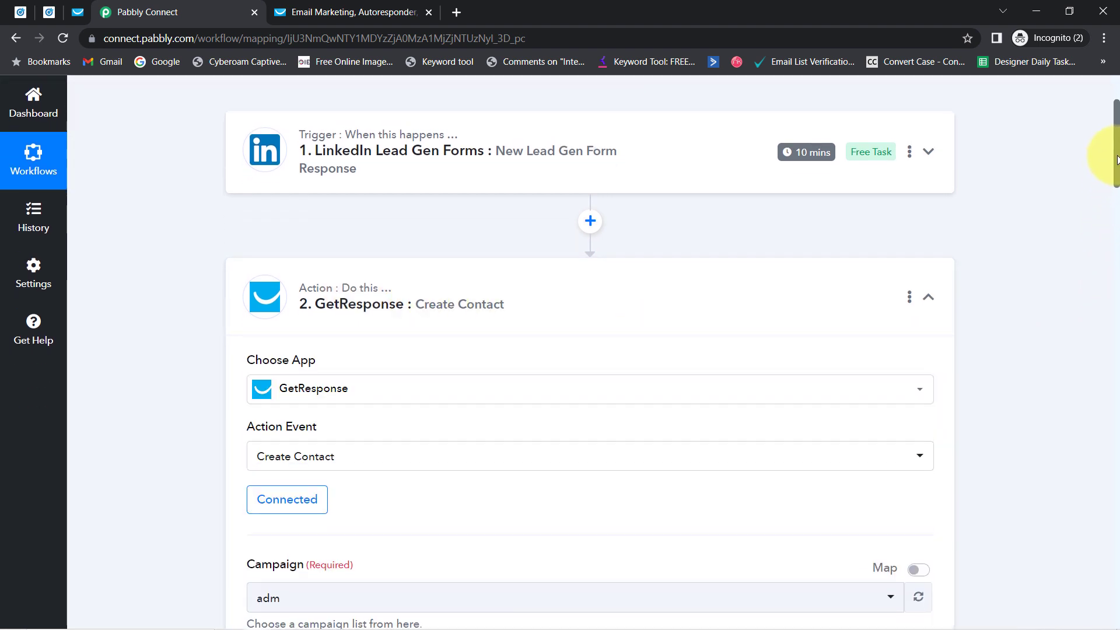
drag(1116, 156, 1111, 225)
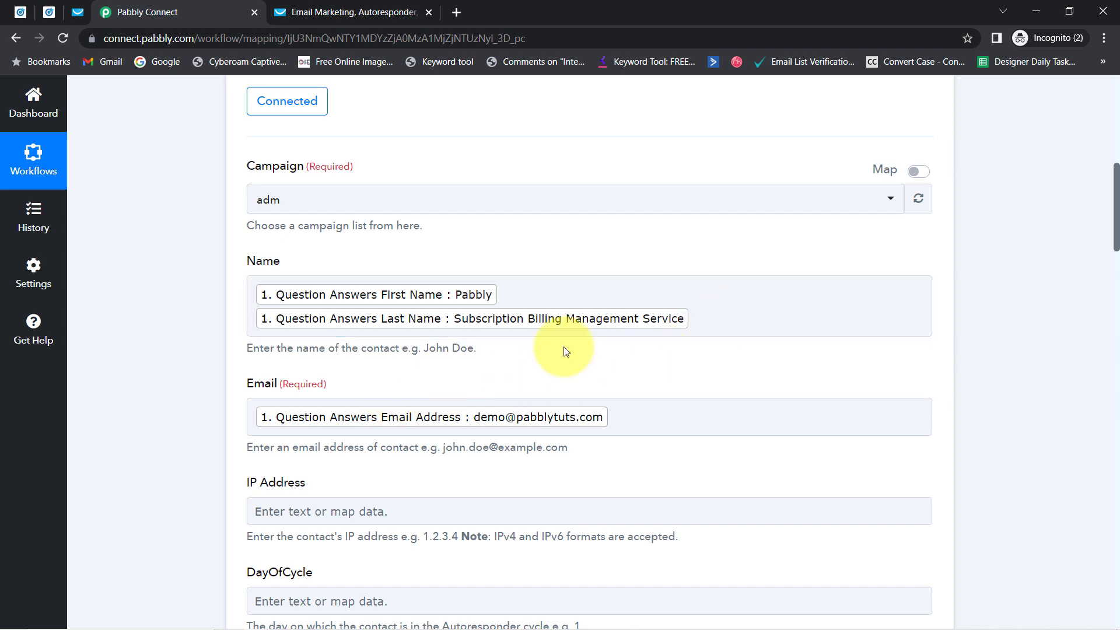
Step: Delete the stray characters after the last-name mapping in the Name field
click(489, 306)
click(502, 250)
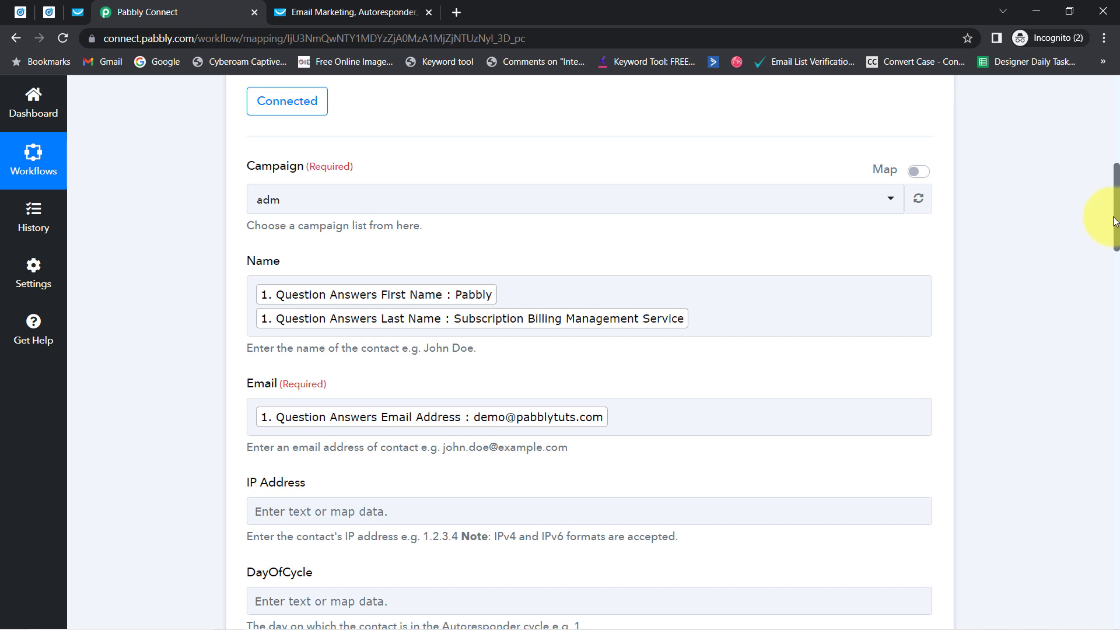
drag(1117, 220, 1117, 241)
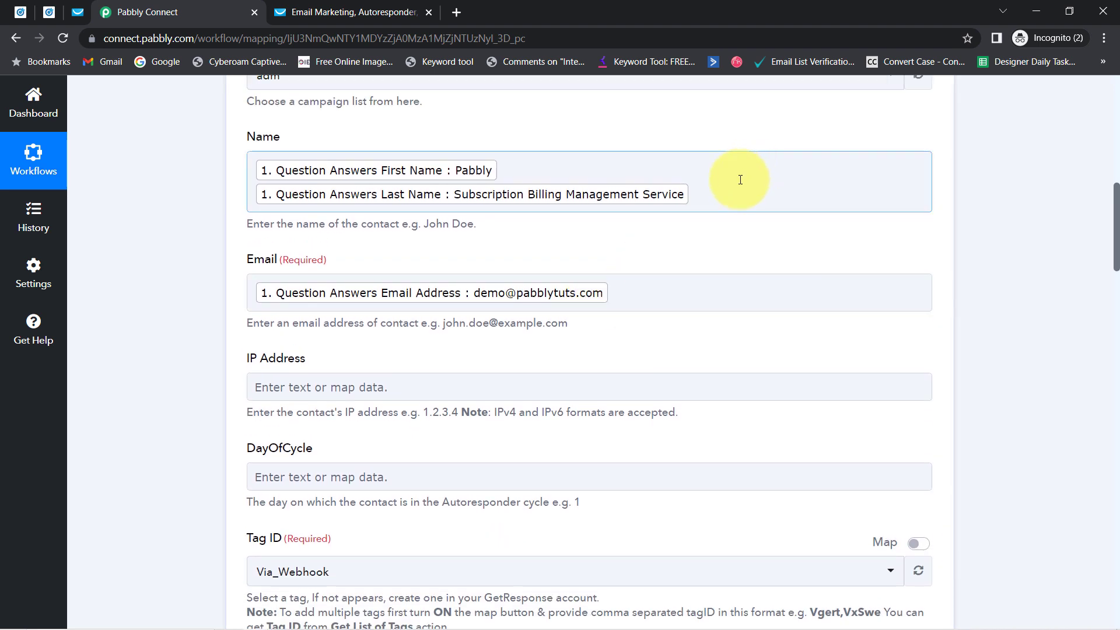
click(728, 200)
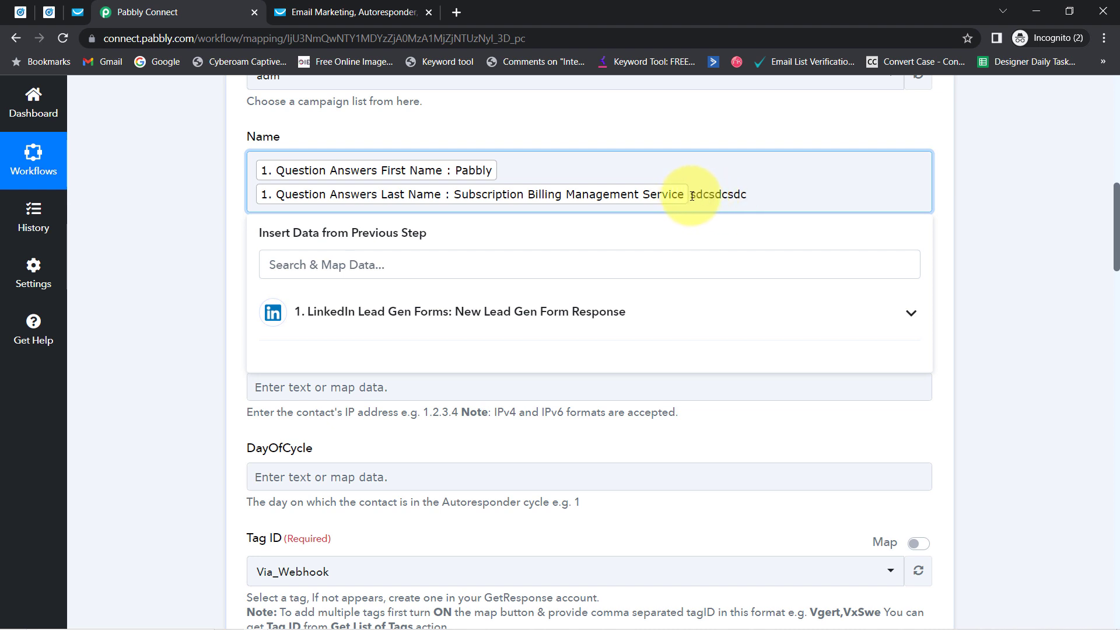
drag(692, 196, 764, 196)
key(BackSpace)
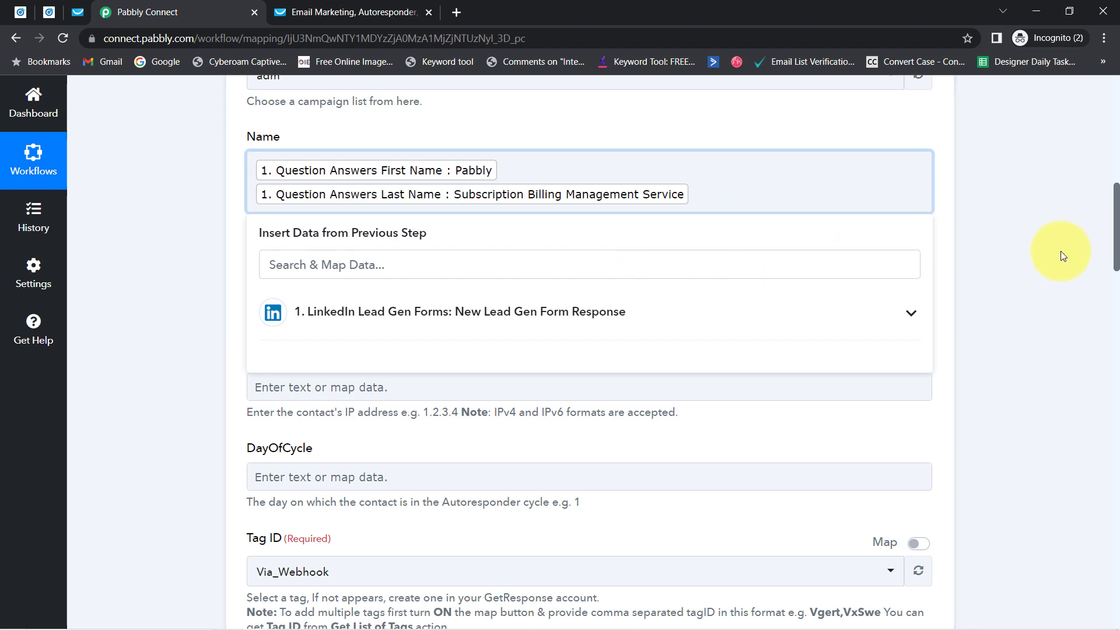
drag(1115, 256, 1102, 146)
Step: Collapse both the LinkedIn trigger and the GetResponse action step cards
click(402, 304)
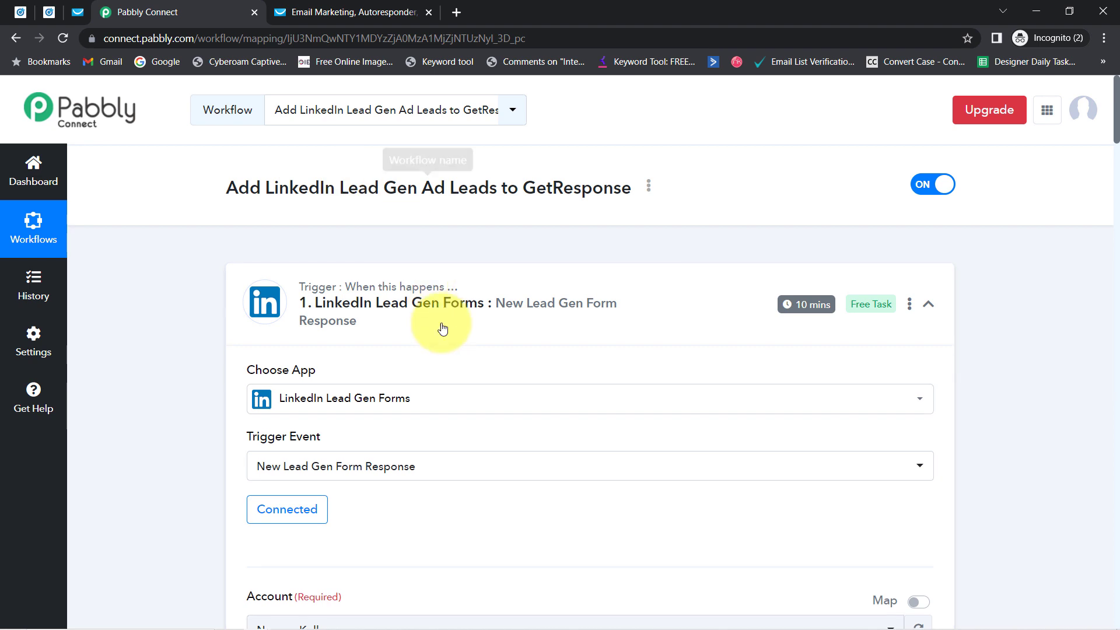
click(413, 300)
click(455, 467)
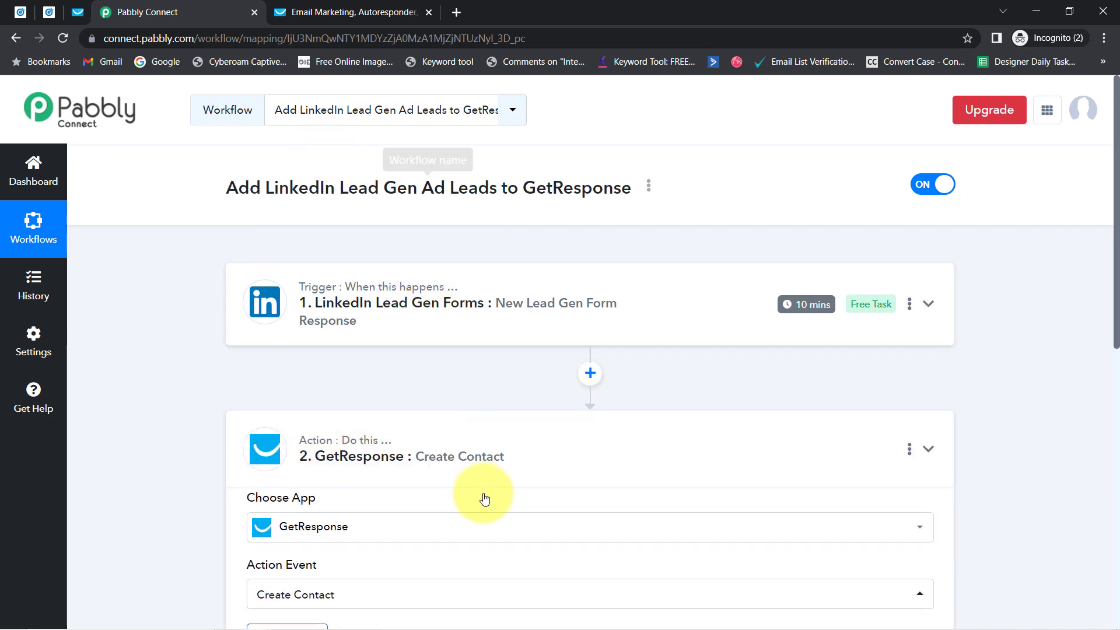
Step: Copy the workflow's share link from the Share Workflow dialog, then close it
click(648, 188)
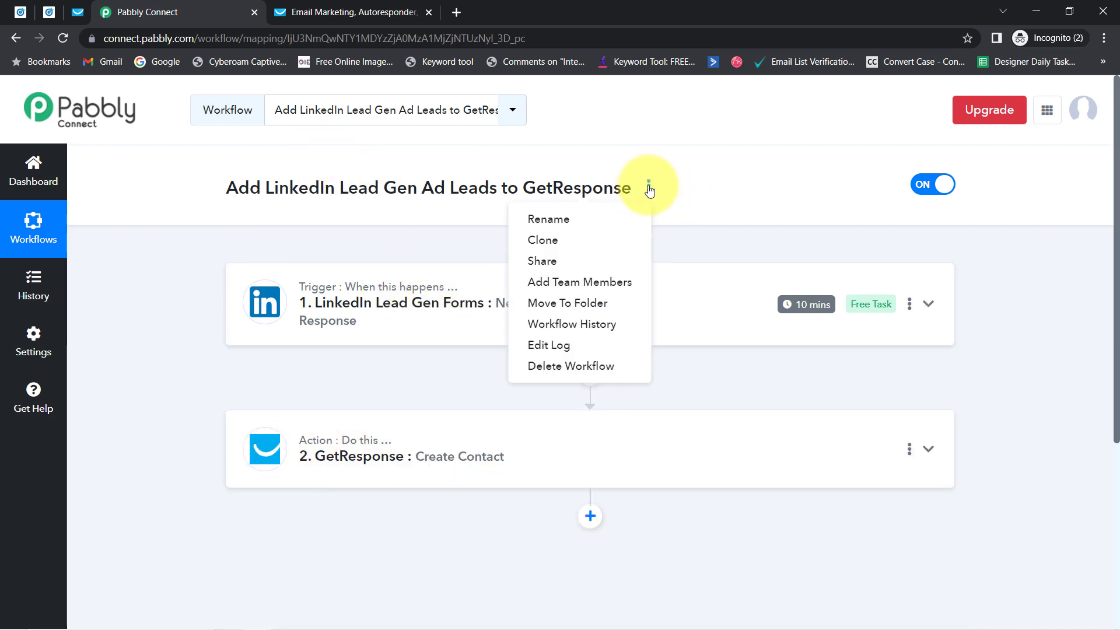
click(562, 262)
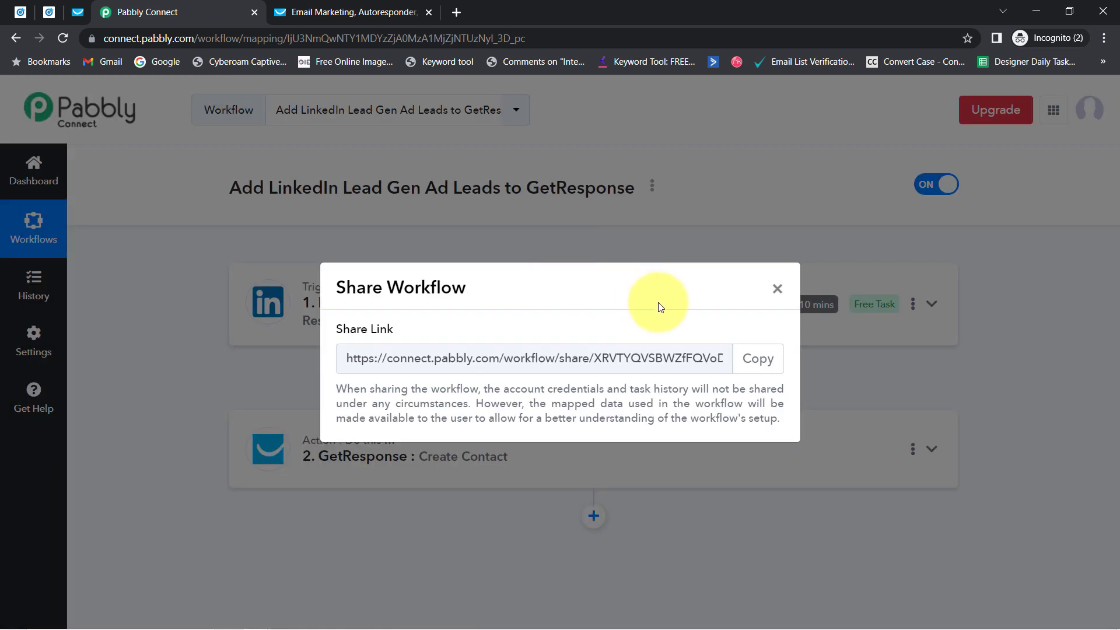
click(752, 358)
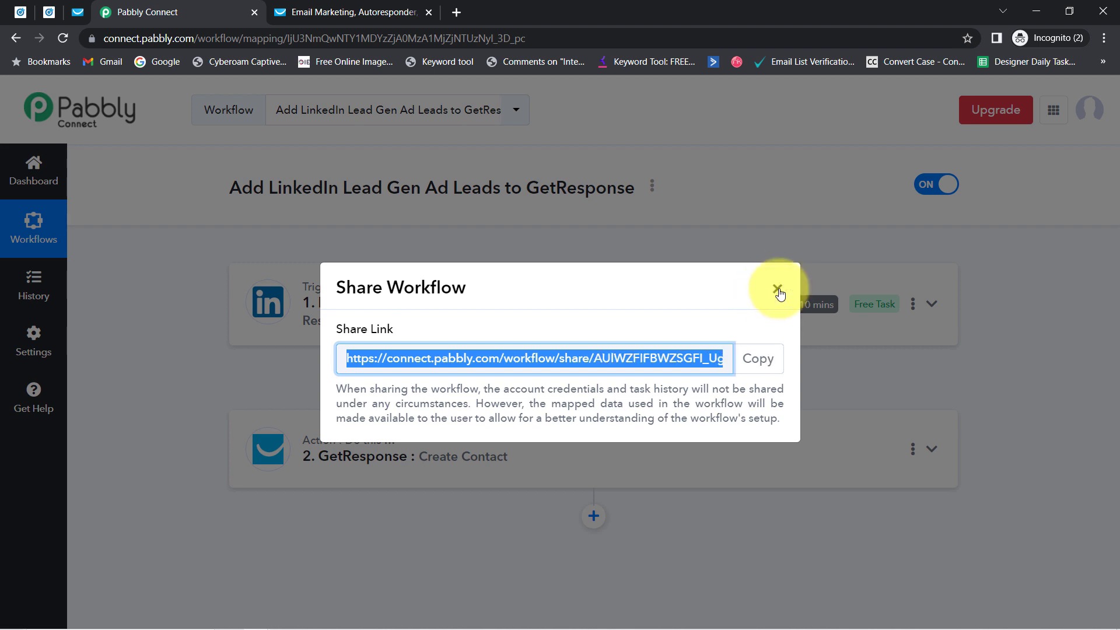
click(778, 289)
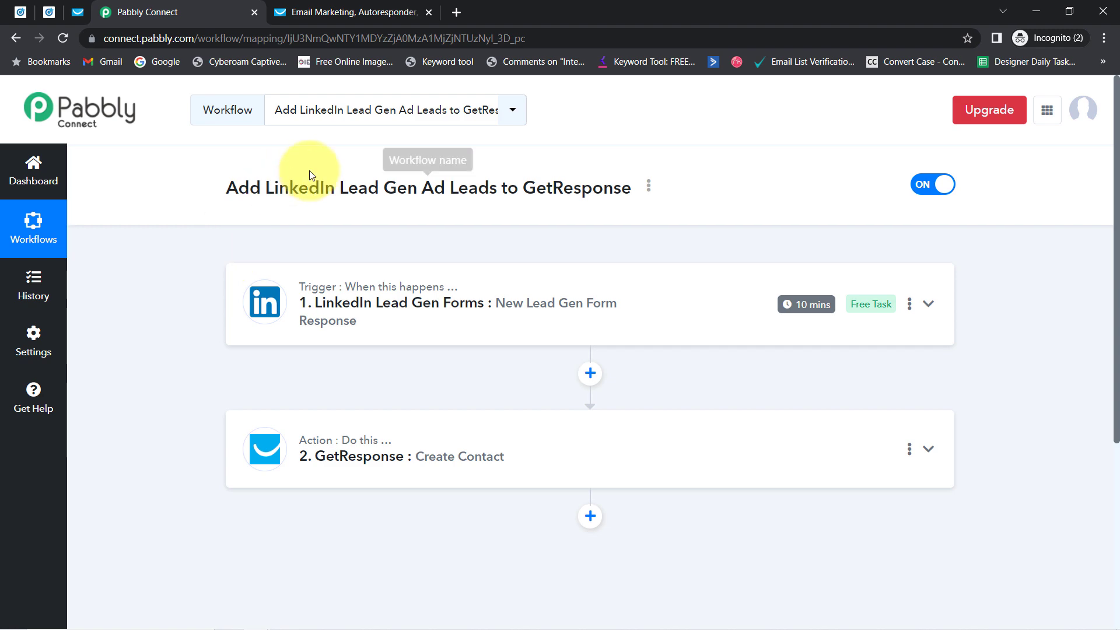